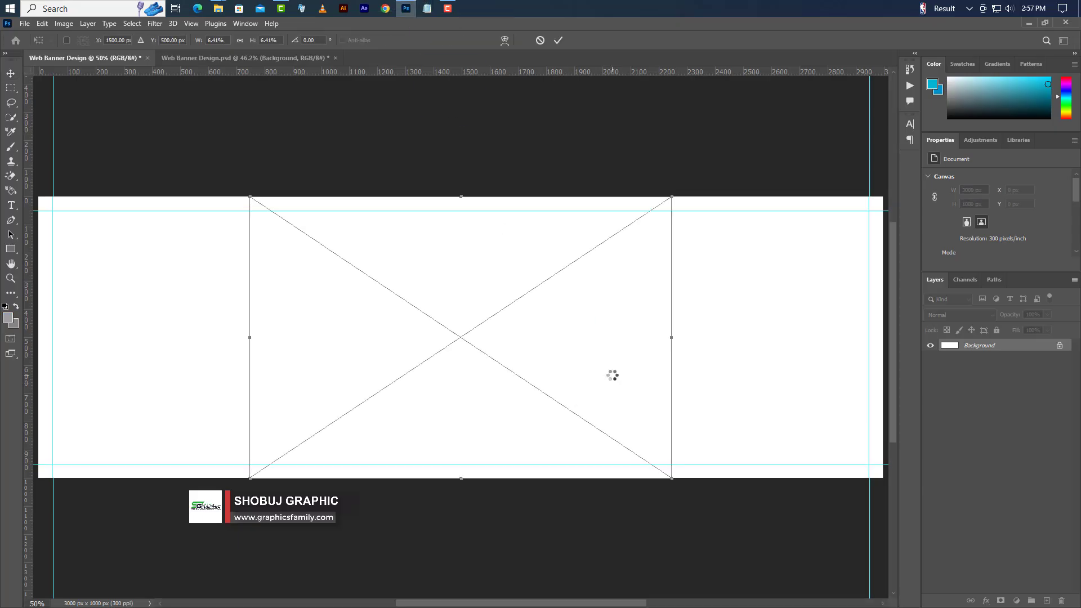
- Scale up the placed campus photo to cover the right two-thirds of the banner, leaving the left white
scroll(615, 369, "down", 2)
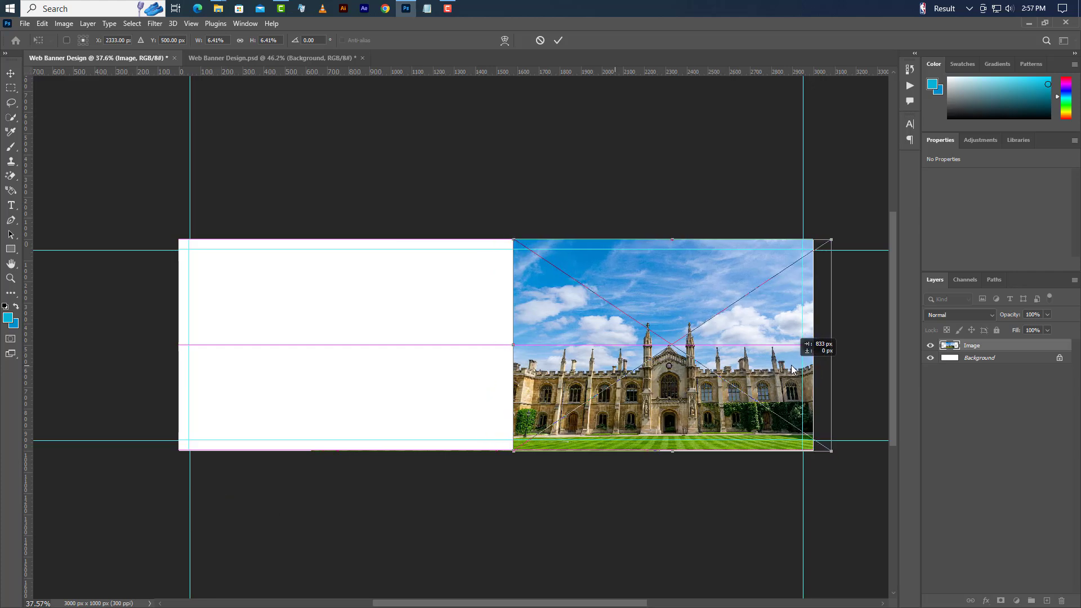
left_click_drag(512, 239, 368, 143)
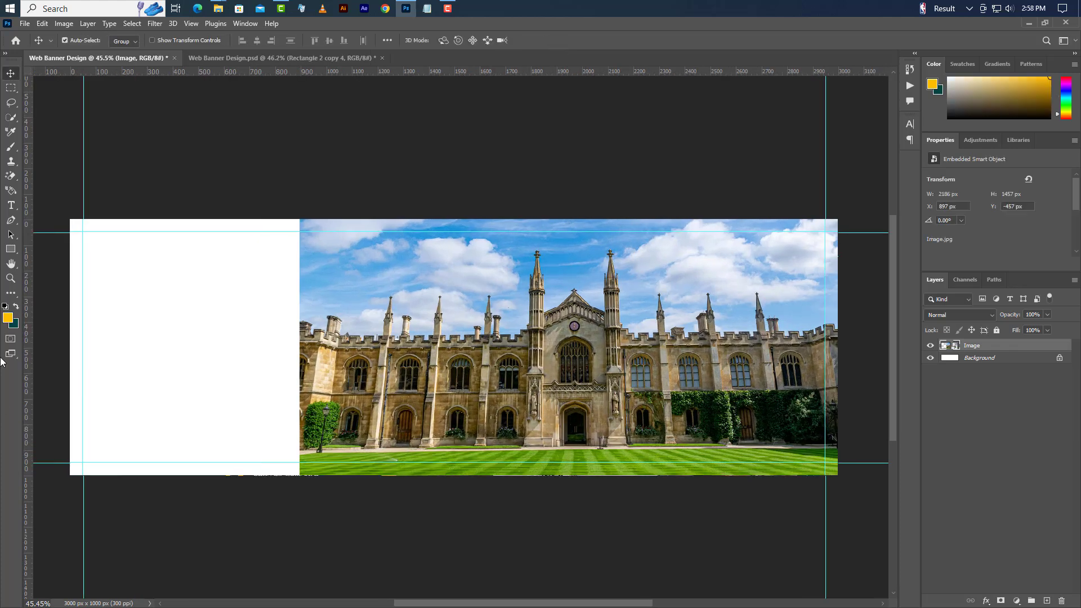
- Draw a linked 1530 × 1530 px rectangle with 200 px rounded corners
right_click(14, 248)
left_click(50, 248)
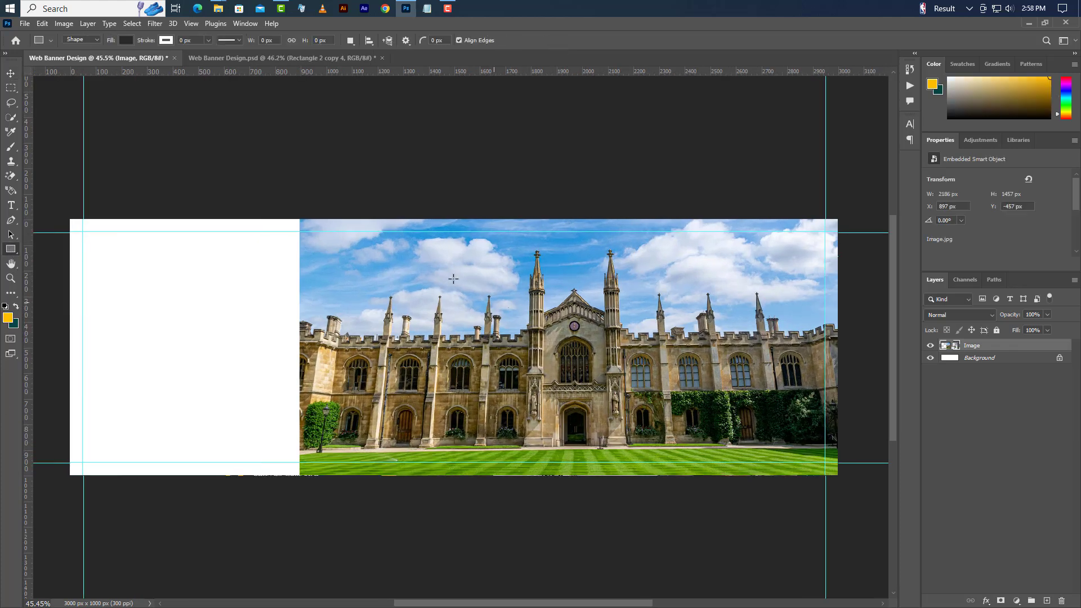
left_click_drag(432, 259, 598, 423)
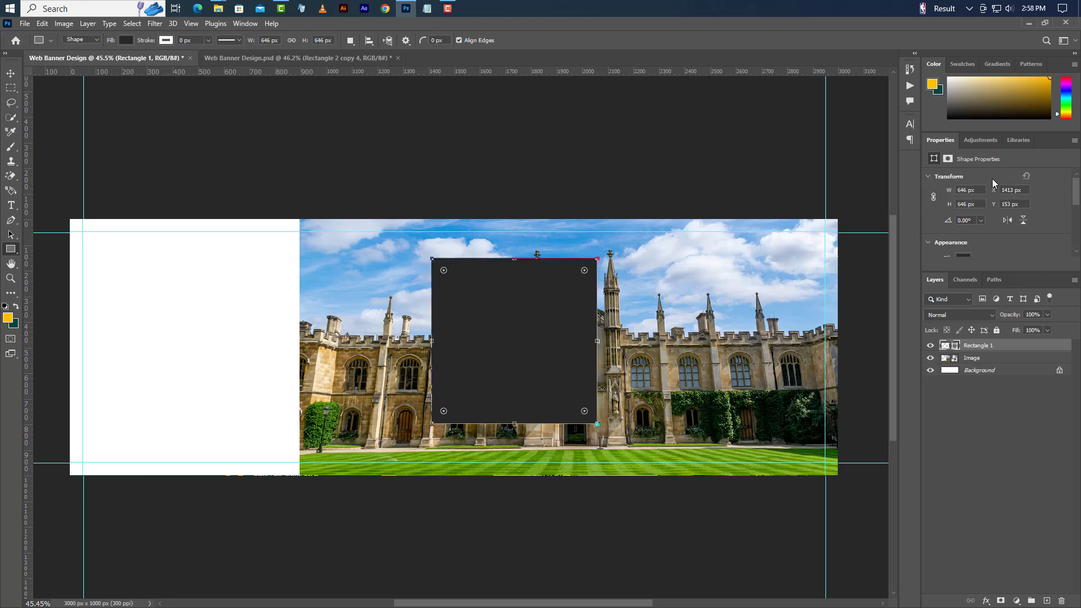
left_click(933, 197)
type("1530")
key("Return")
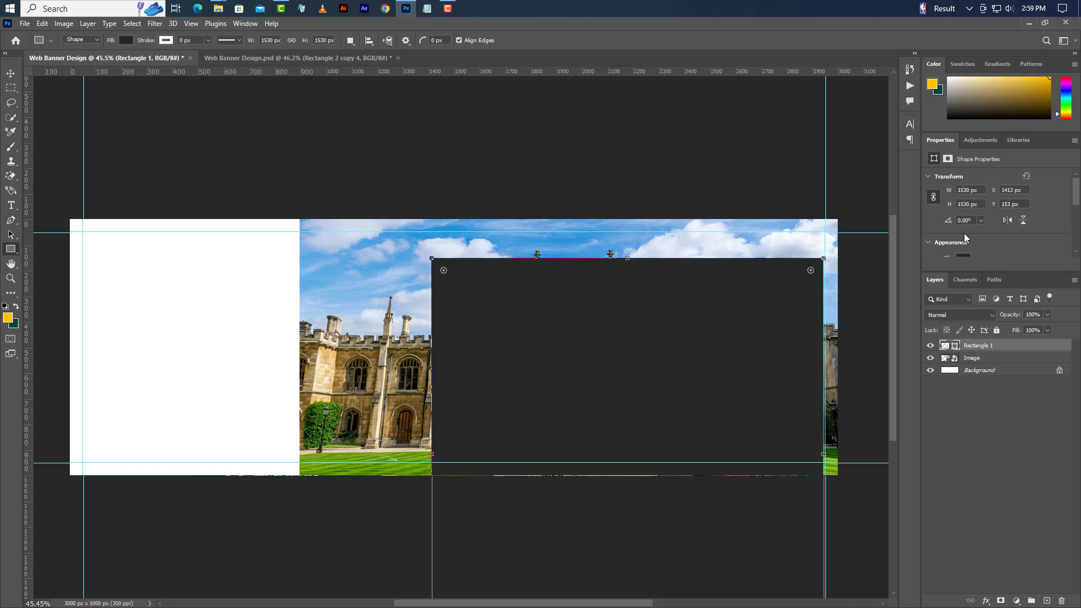
scroll(964, 238, "down", 5)
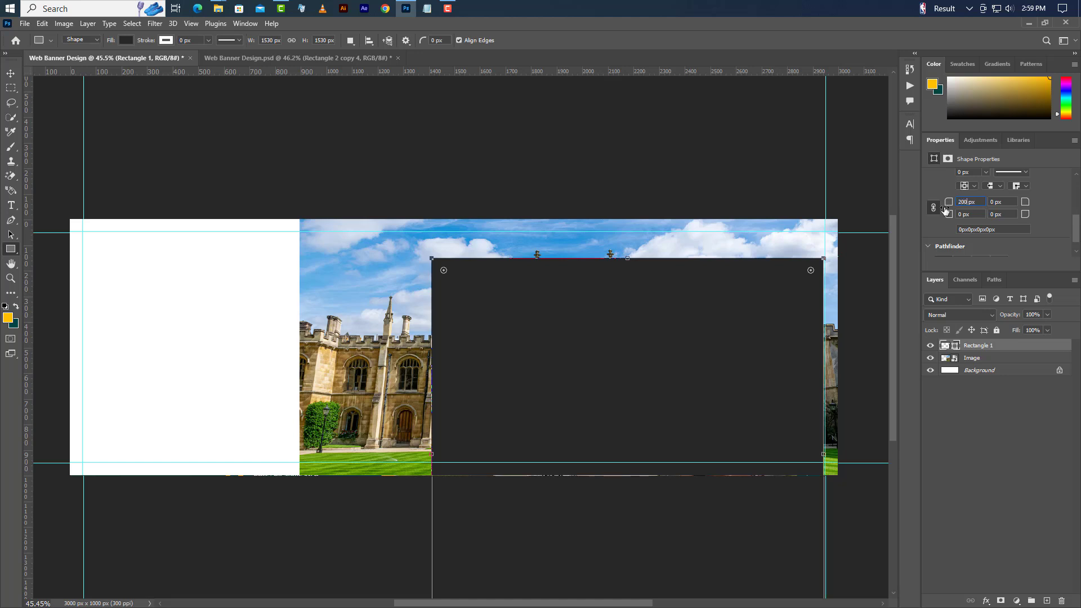
key("Return")
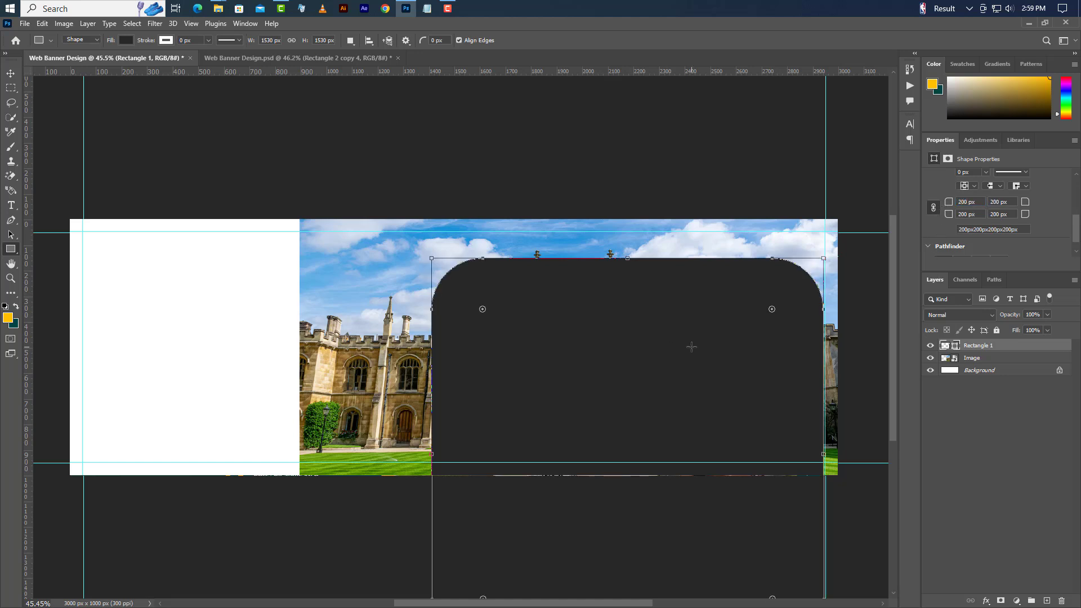
- Rotate the rounded rectangle 45° and position it on the banner's right edge
right_click(692, 347)
left_click(732, 464)
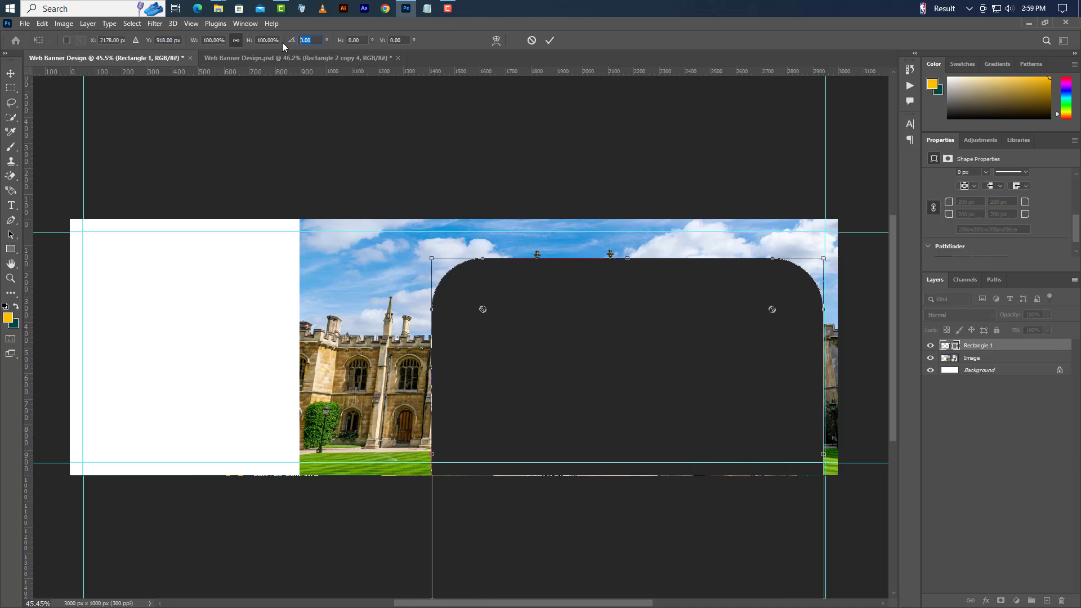
type("45")
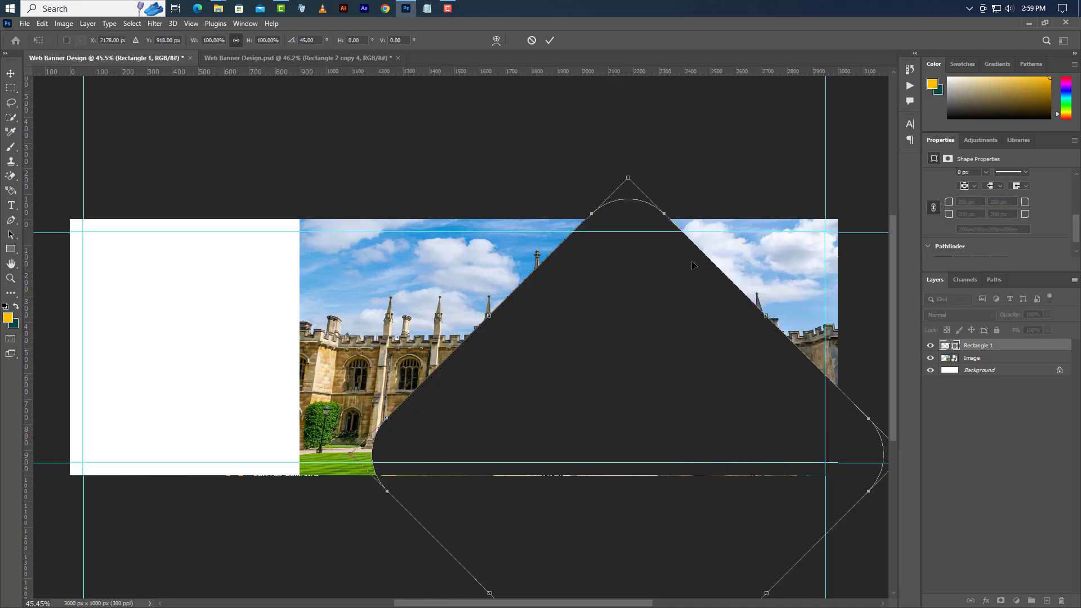
left_click_drag(524, 460, 762, 321)
left_click_drag(670, 298, 740, 348)
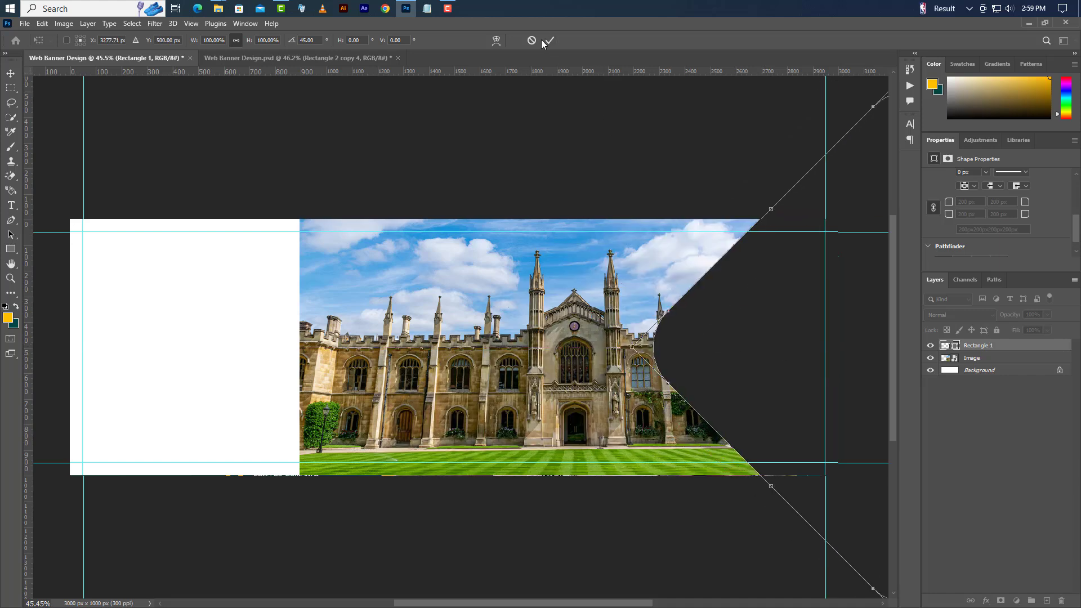
- Fill the rounded shape with yellow ffc000 and duplicate its layer
double_click(955, 346)
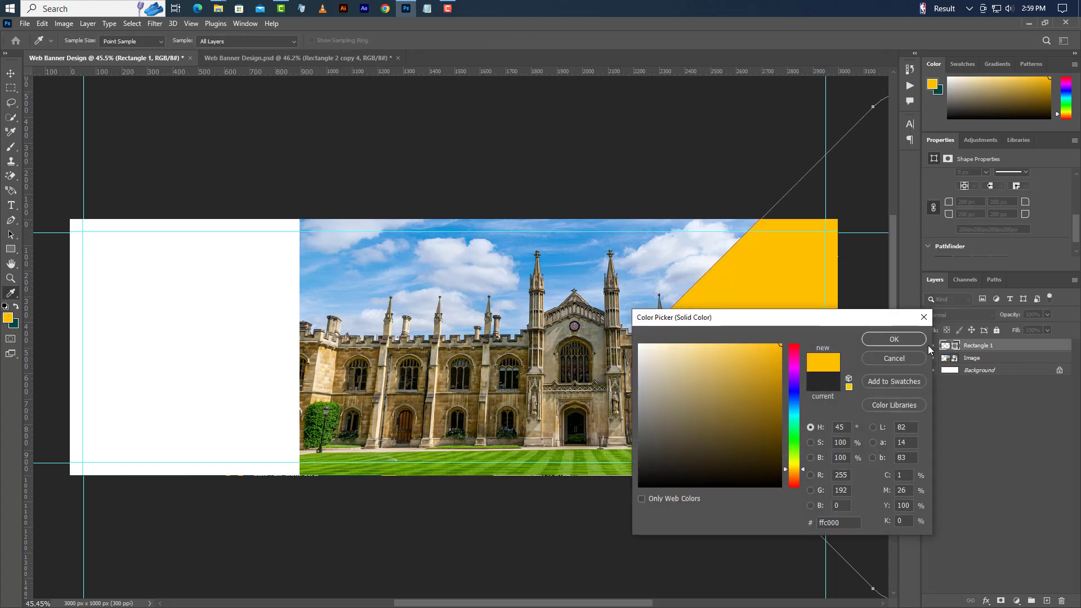
left_click(909, 340)
right_click(952, 346)
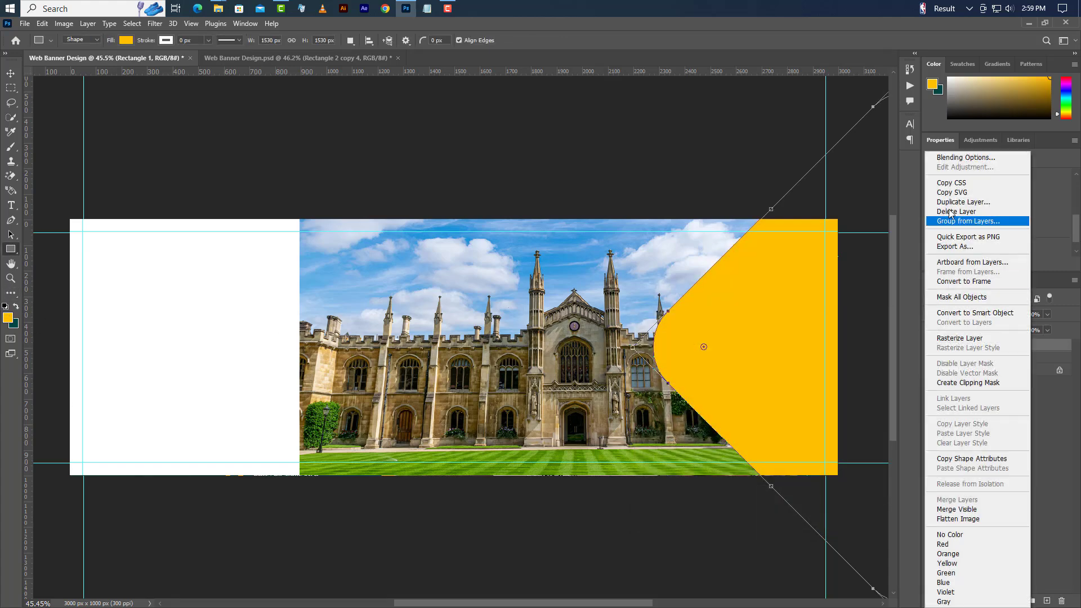
left_click(963, 202)
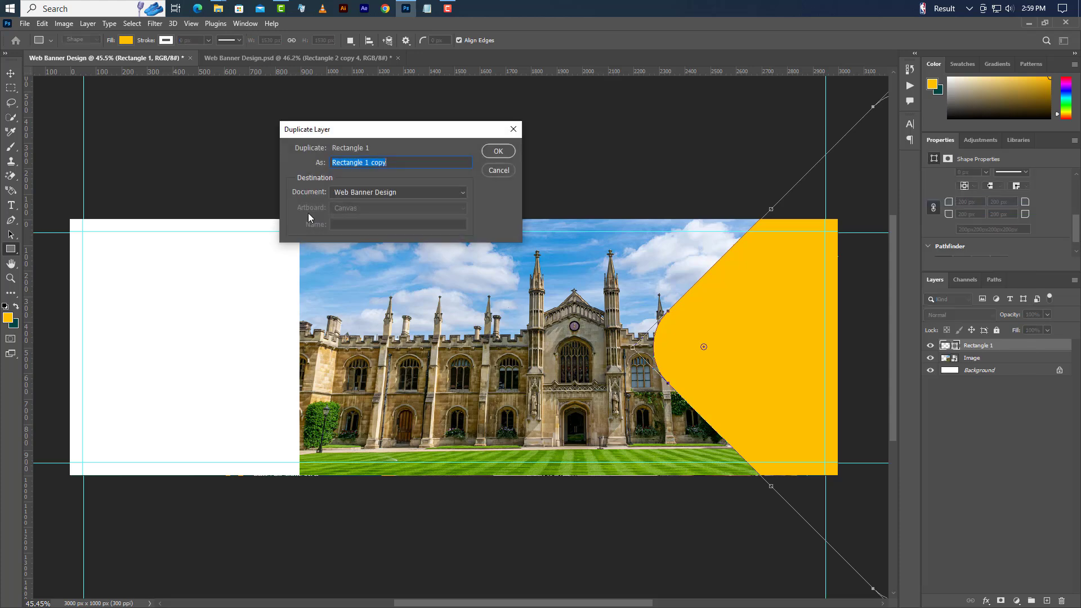
left_click(497, 152)
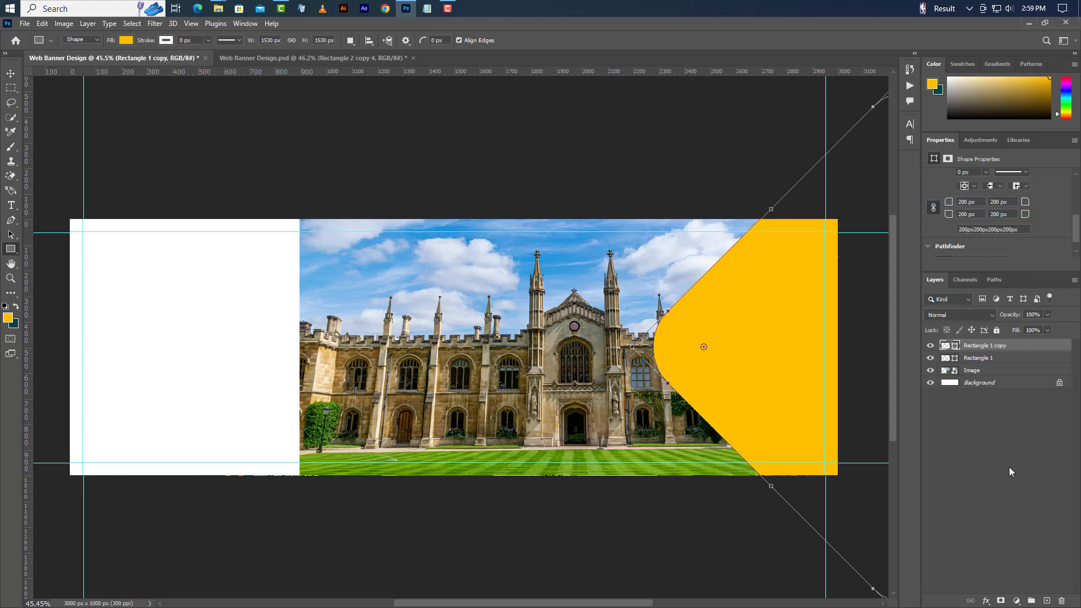
- Make the copy teal 014544 with 175 px corners, nudged right to reveal a yellow edge
double_click(955, 347)
left_click(17, 321)
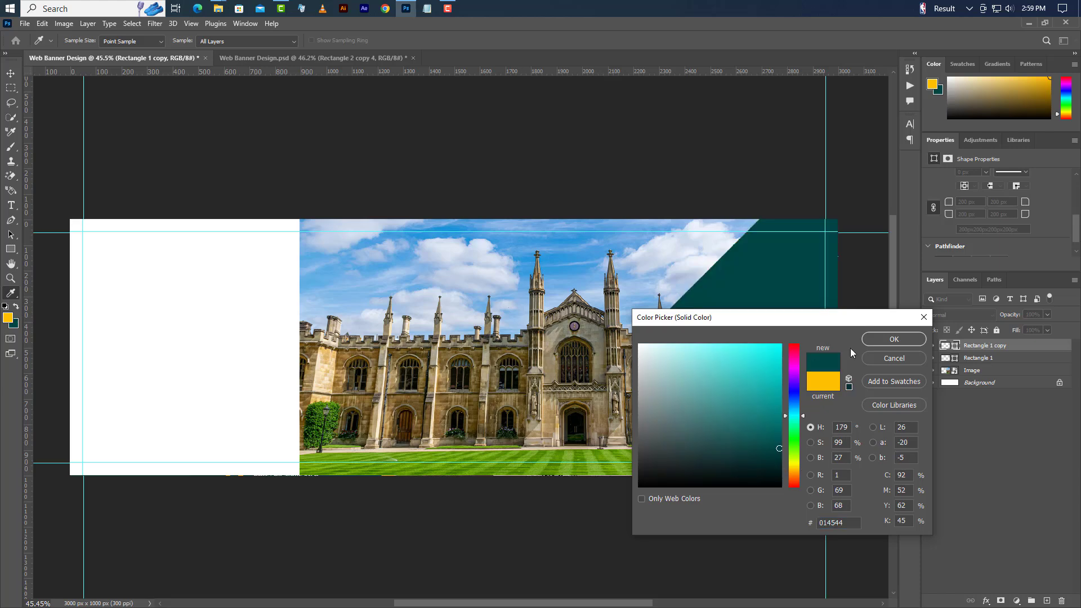
left_click(894, 339)
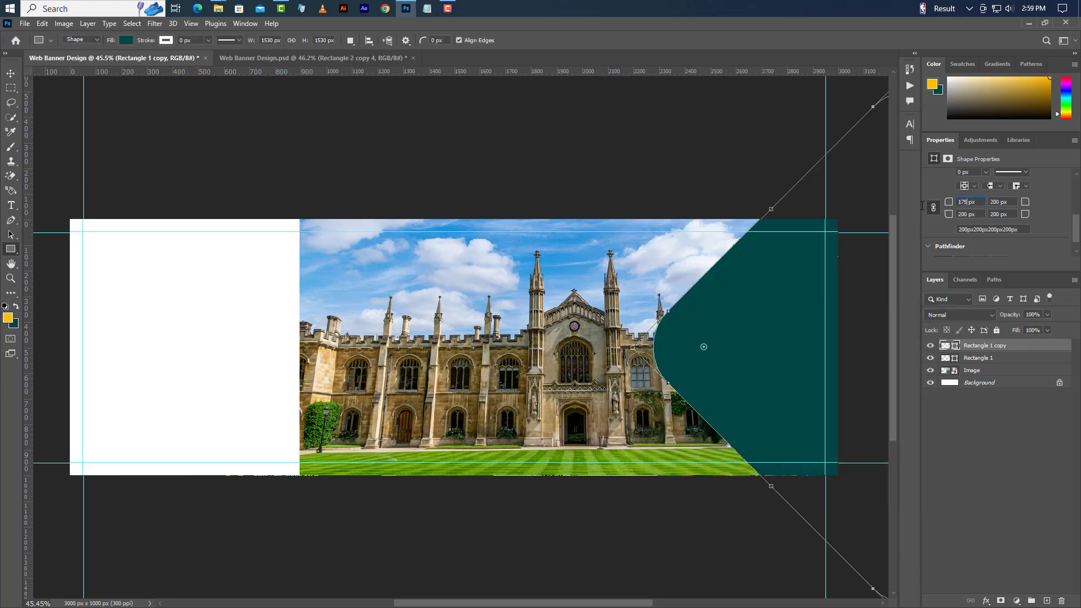
key("Return")
left_click(11, 75)
key("shift+Right")
key("shift+Right")
key("shift+Right")
key("shift+Right")
key("shift+Right")
key("shift+Right")
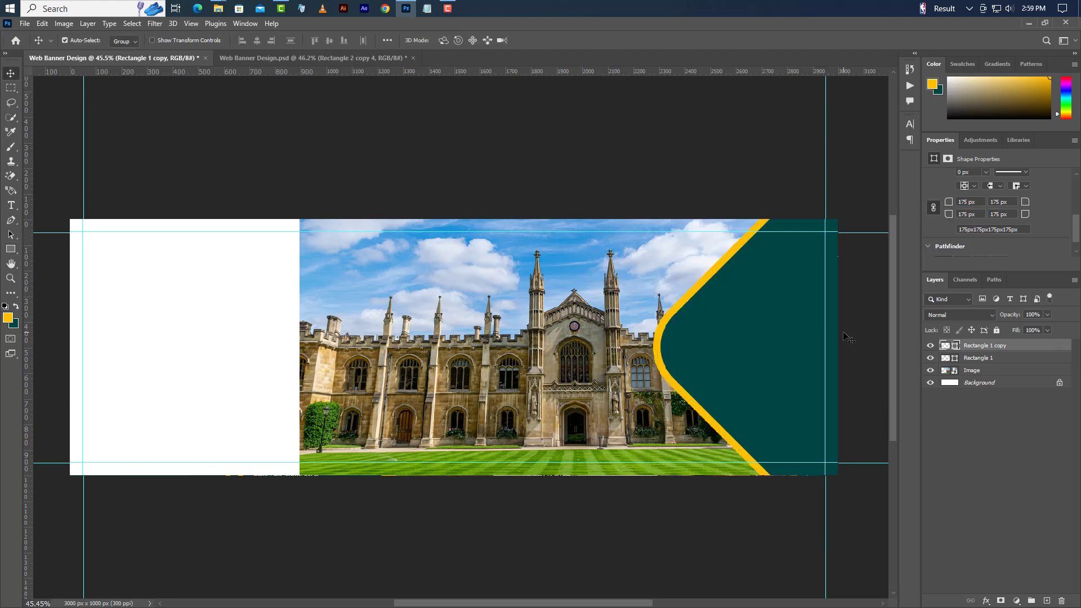
left_click(1012, 361, "shift")
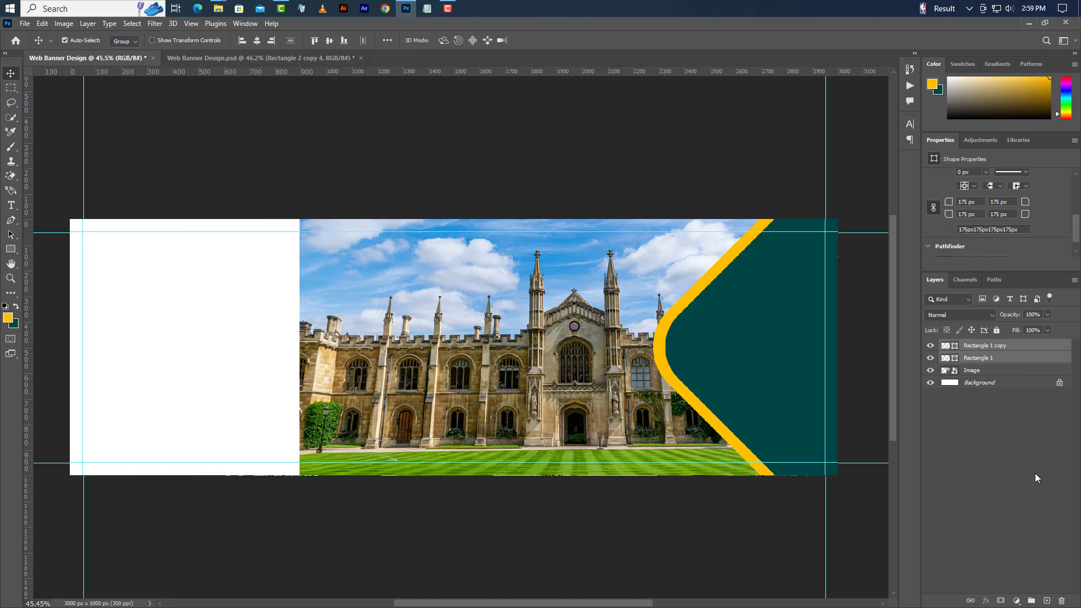
- Group the two shapes, duplicate the group, and flip the copy horizontally onto the left side
left_click(1031, 600)
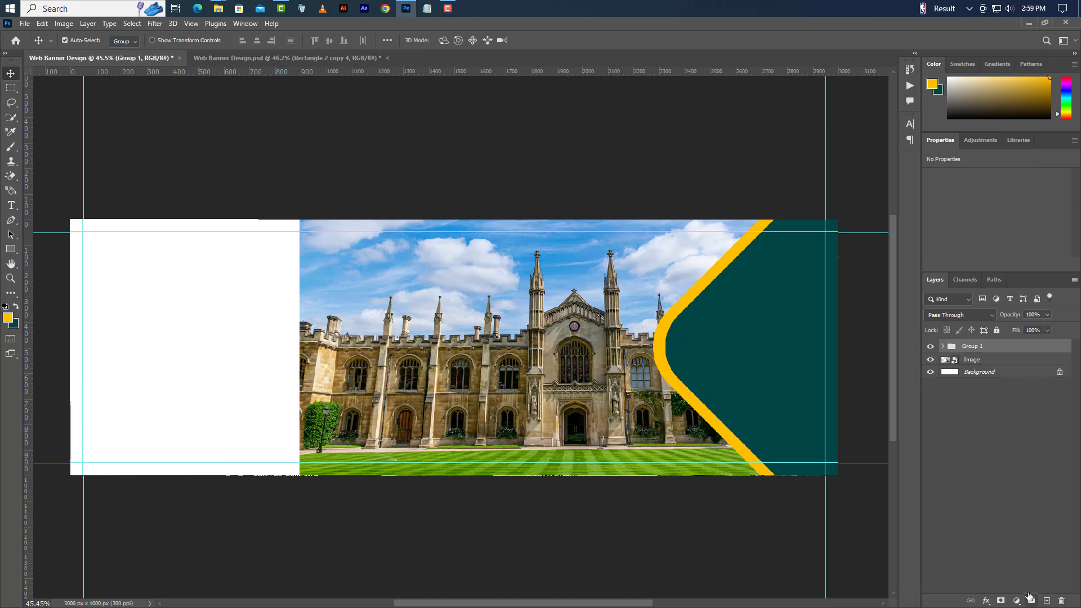
right_click(1033, 350)
left_click(953, 195)
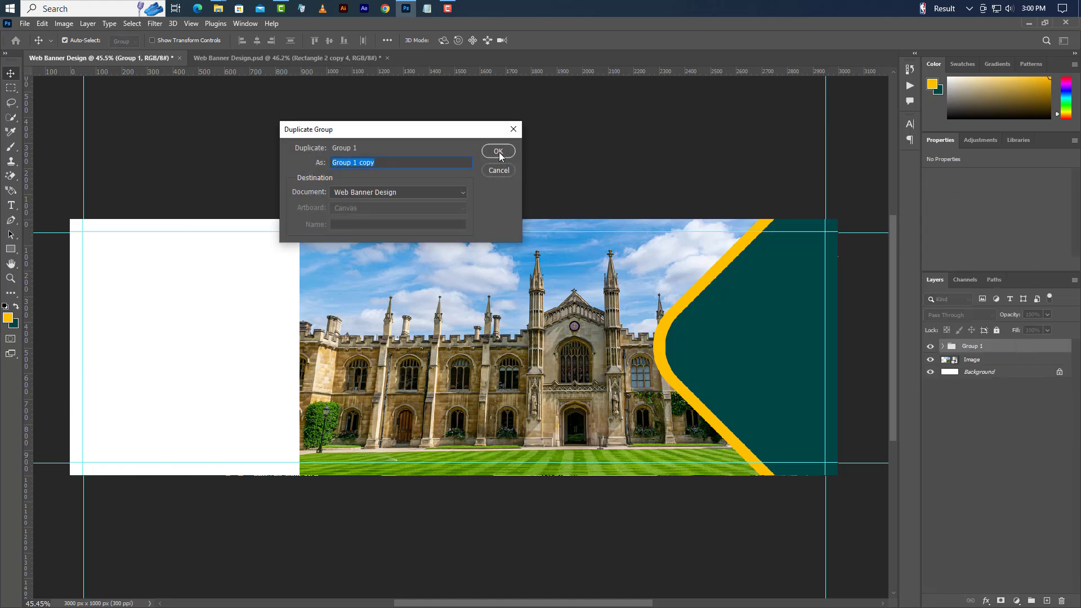
left_click(498, 151)
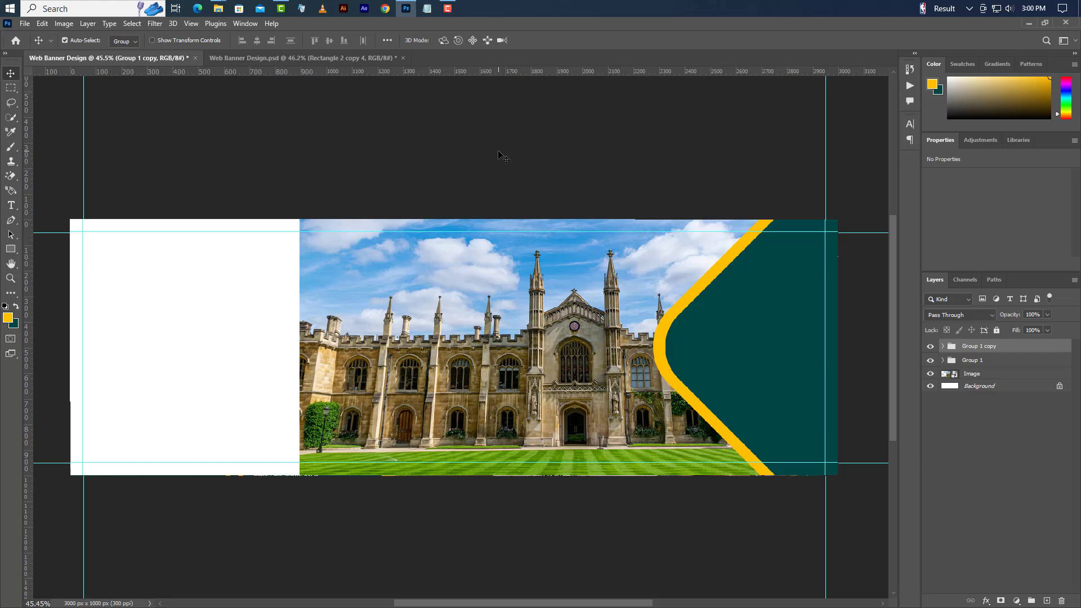
left_click(42, 24)
left_click(90, 279)
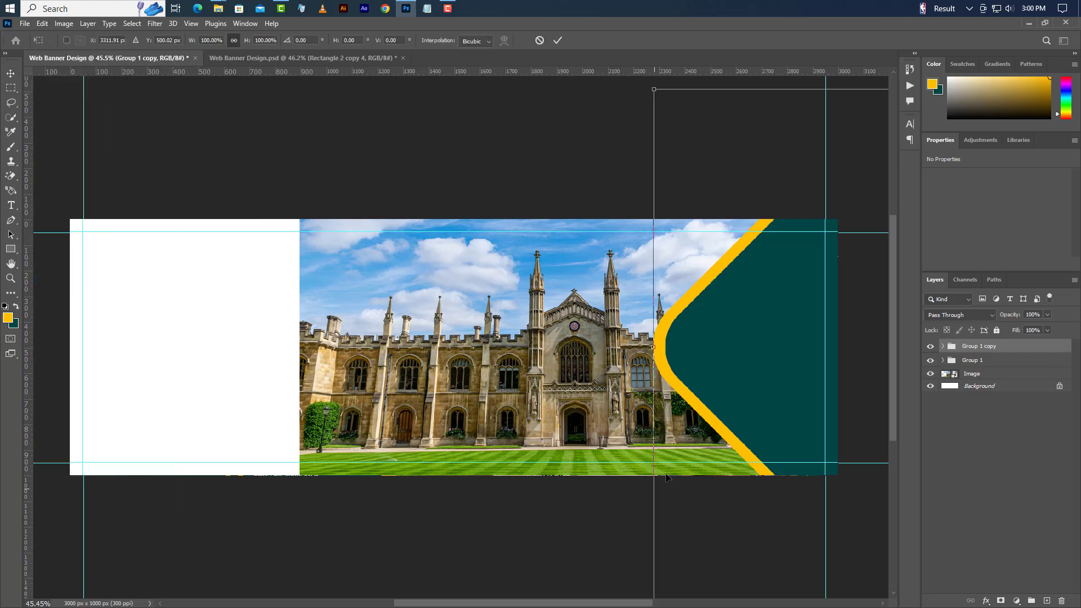
right_click(735, 381)
left_click(775, 359)
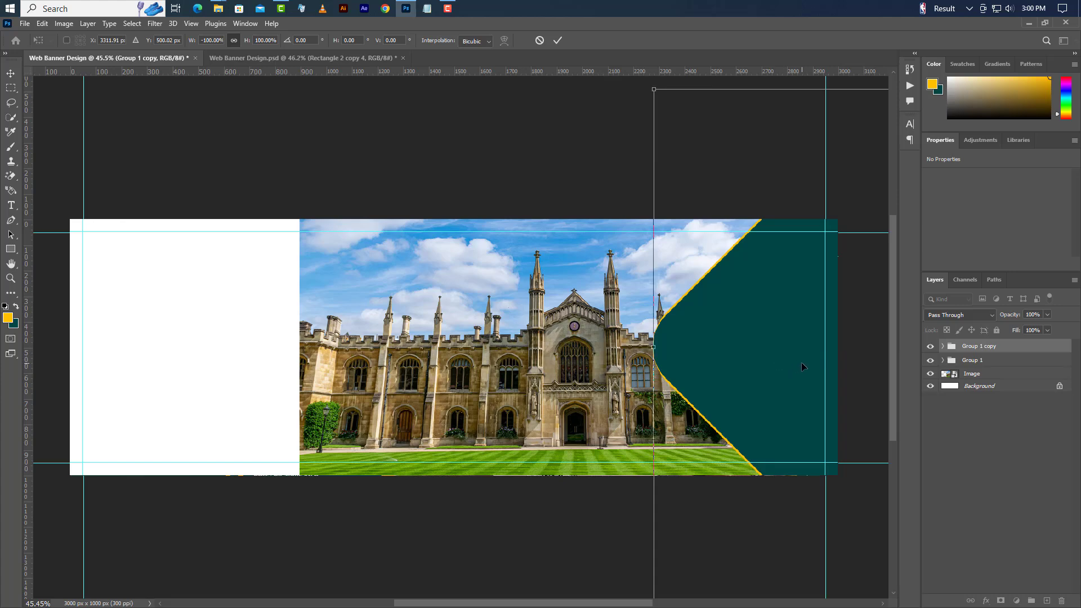
left_click_drag(802, 362, 397, 347)
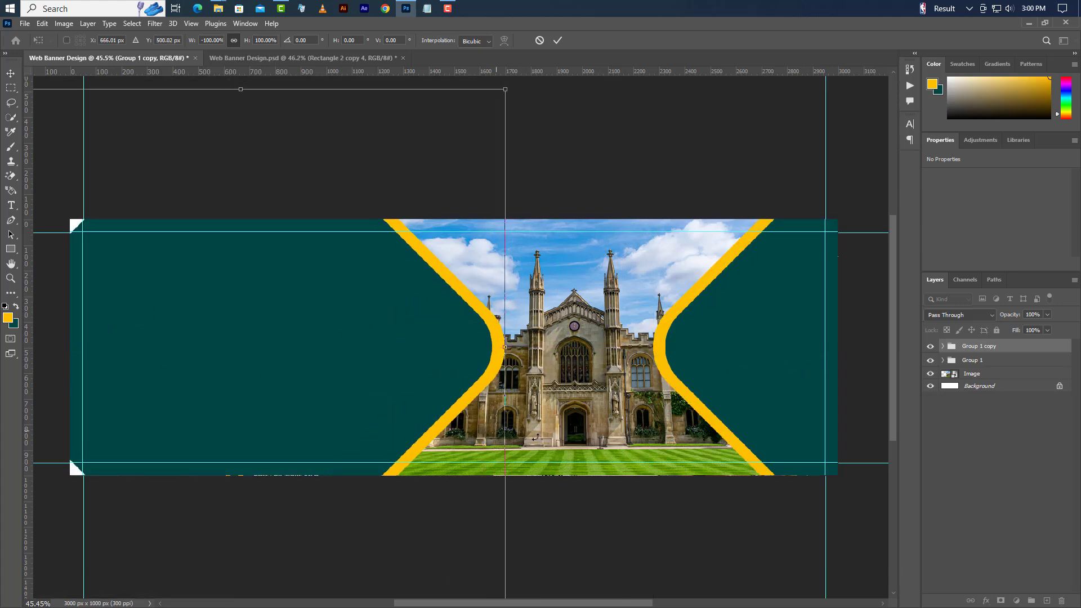
left_click(557, 41)
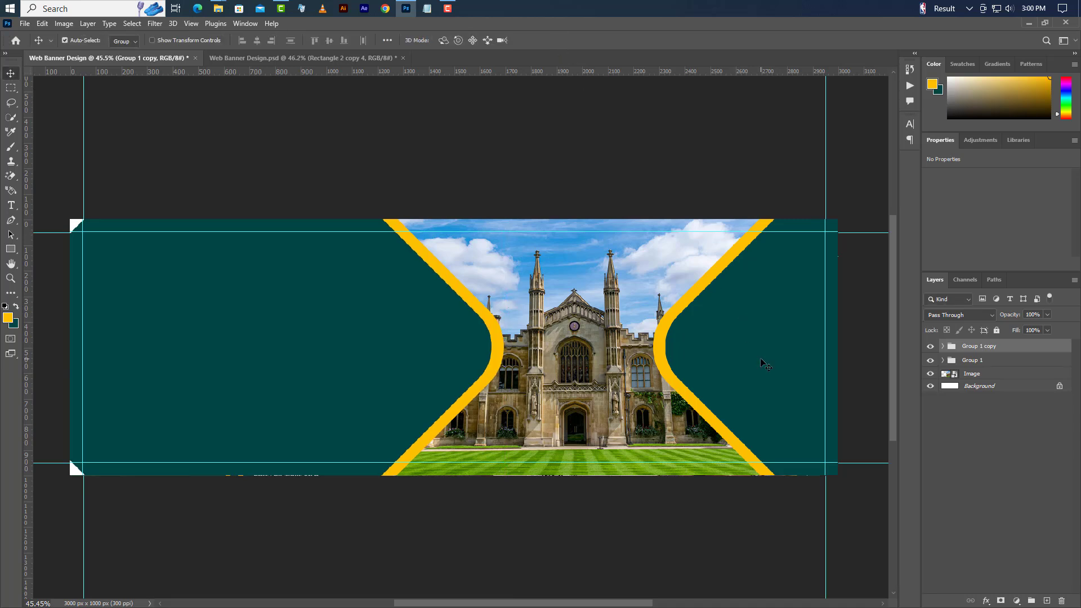
- Shift the right-side teal and yellow shapes slightly left
left_click(780, 374)
left_click_drag(783, 374, 776, 373)
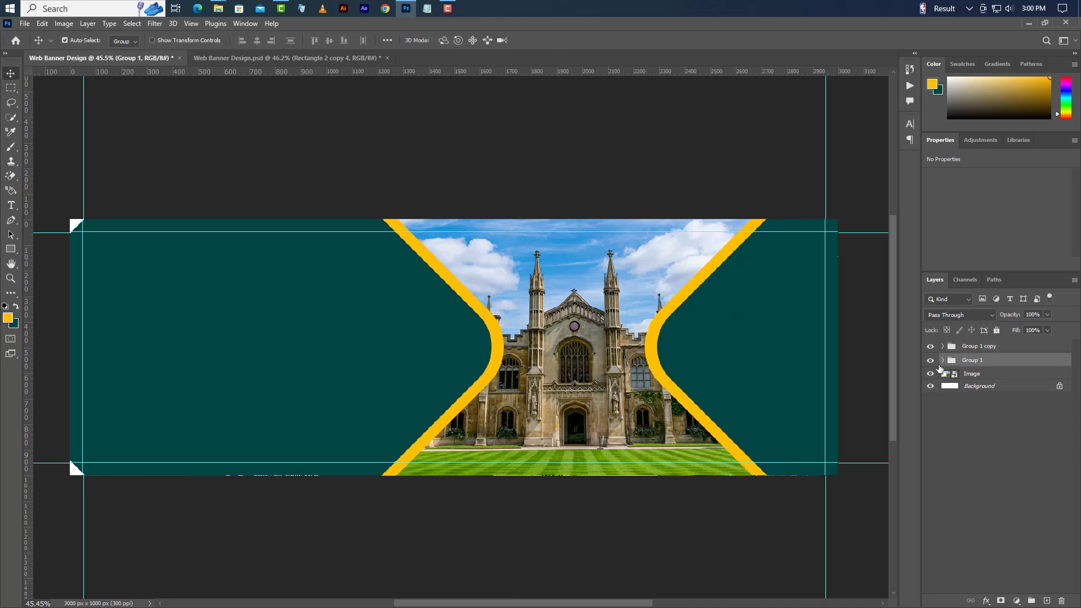
left_click(943, 346)
left_click(974, 362)
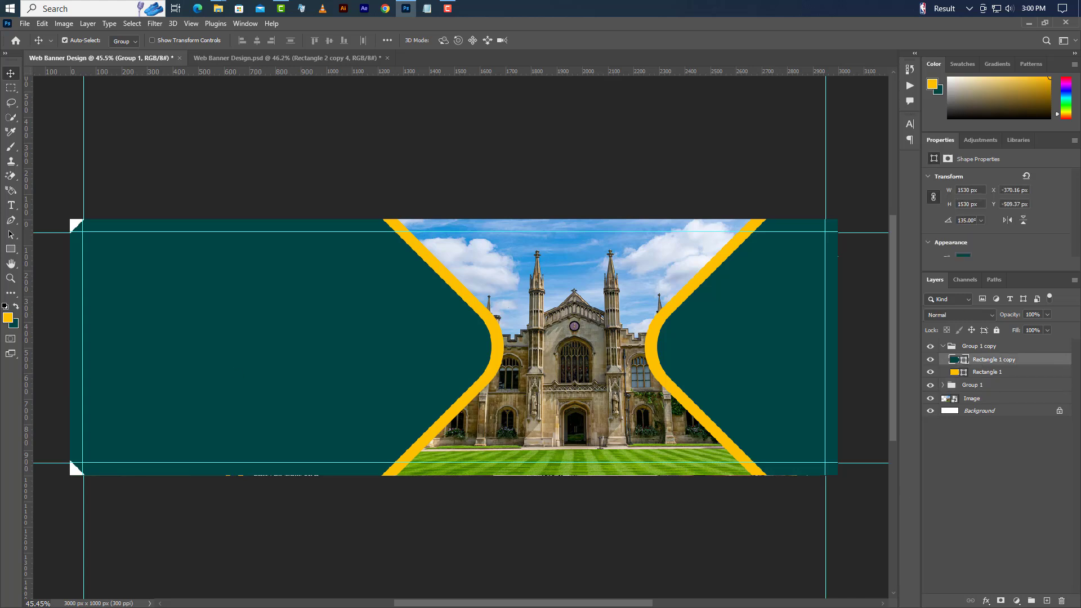
- Draw a tall rectangle at the left edge and combine it with Rectangle 1 copy into a smart object
left_click(11, 249)
left_click_drag(48, 200, 145, 491)
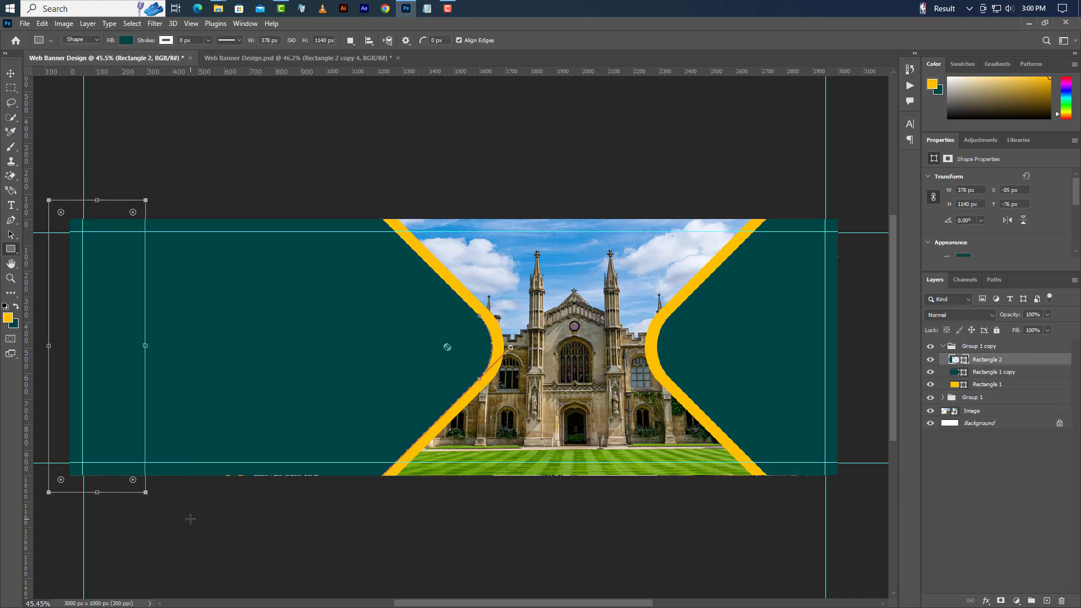
left_click(1018, 372, "shift")
right_click(1020, 366)
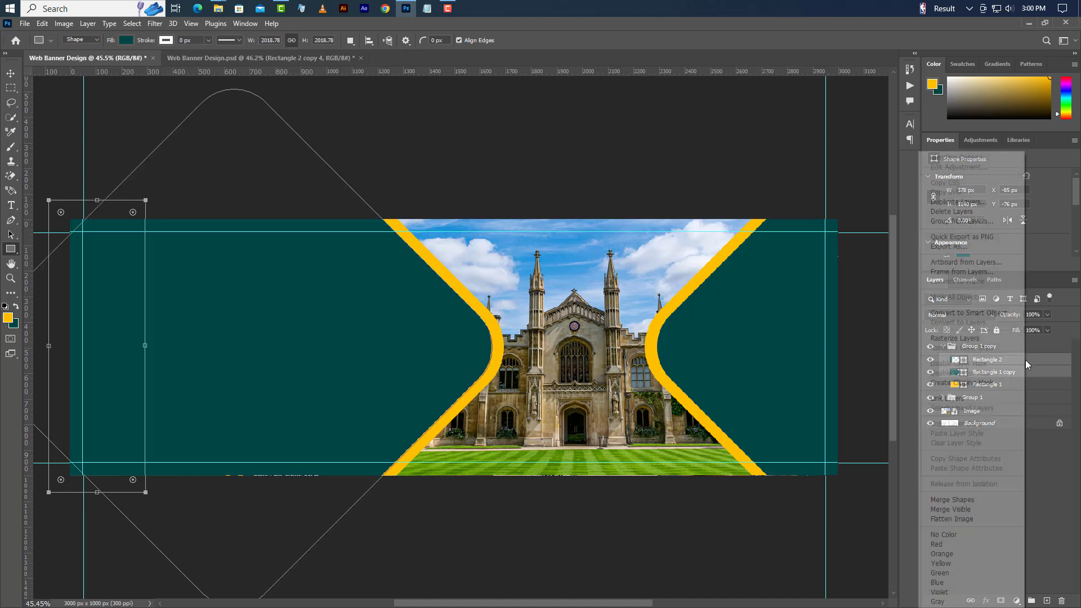
left_click(987, 317)
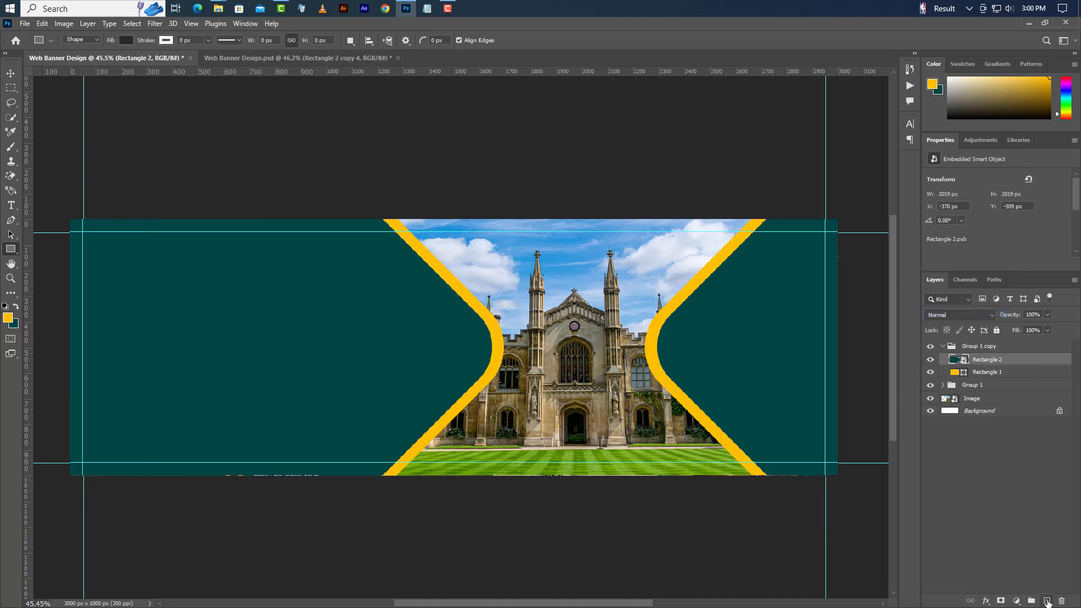
- Paint a soft yellow glow on a new layer at the left edge at 35% opacity
left_click(1046, 600)
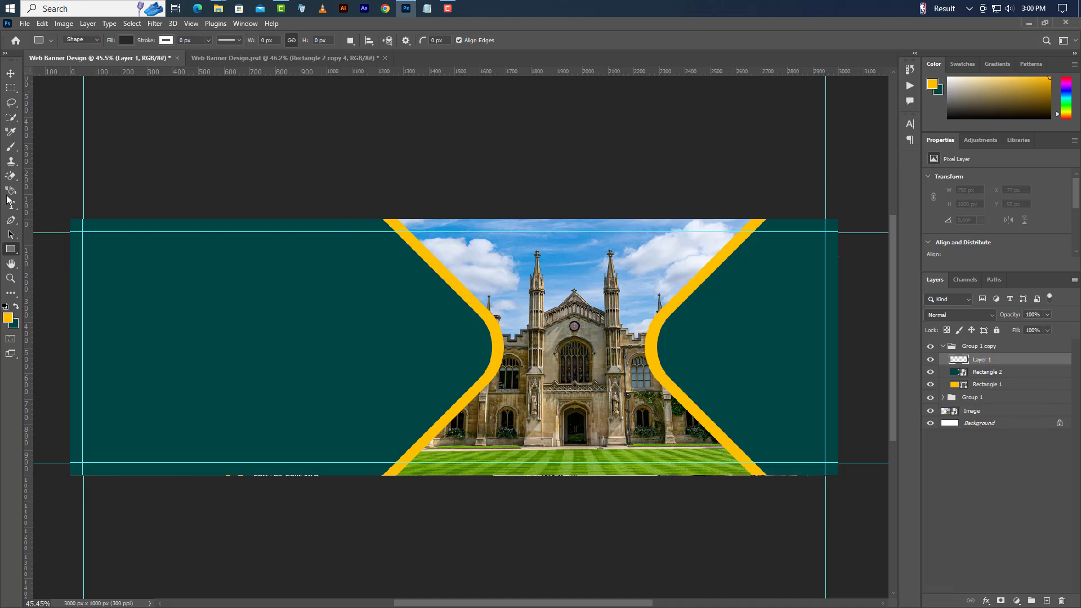
left_click(12, 148)
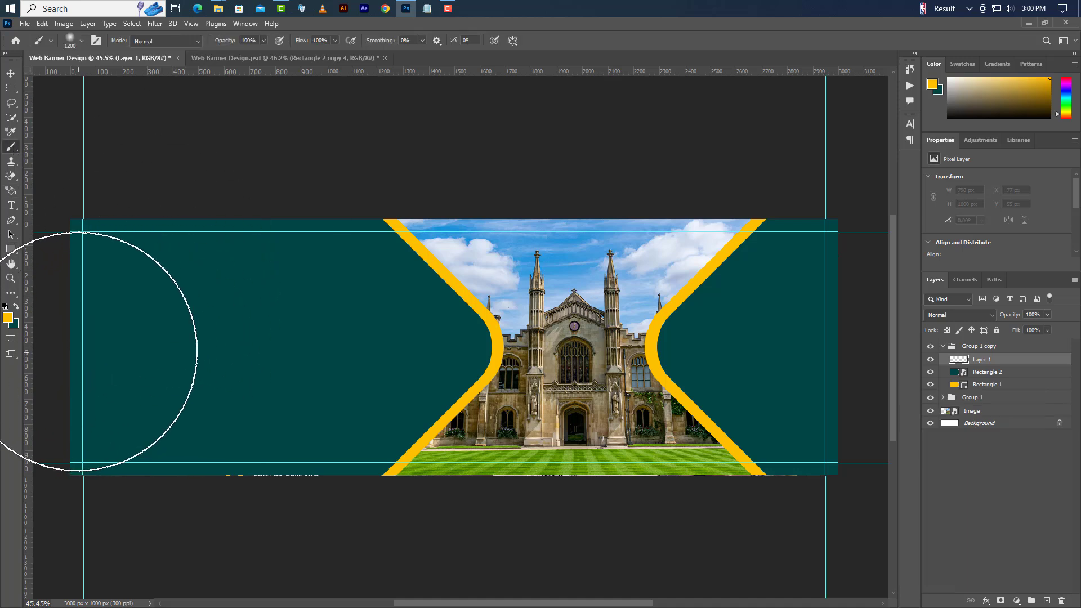
left_click(53, 344)
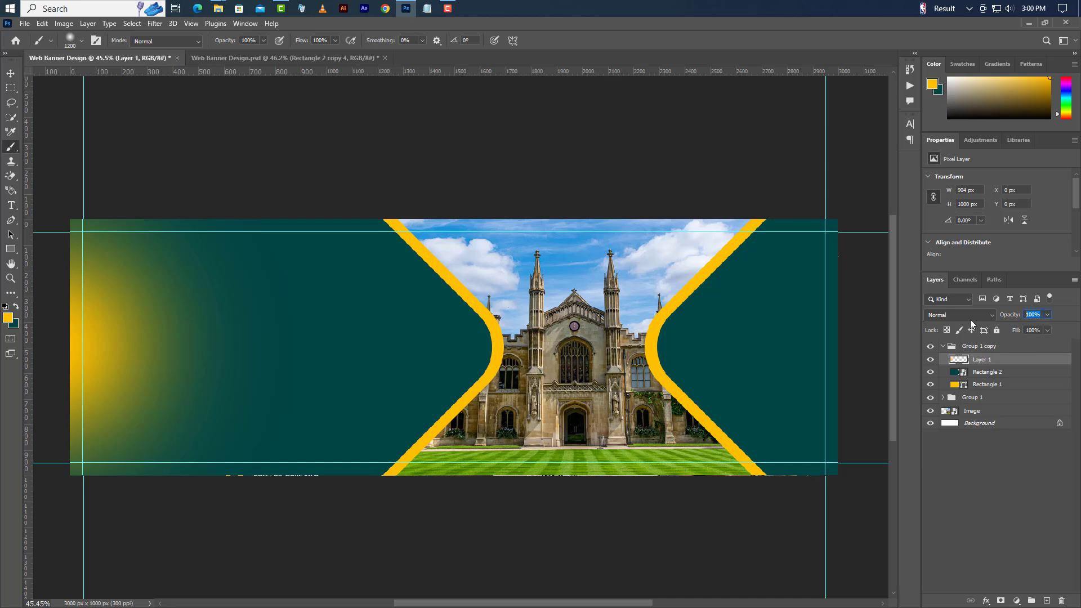
type("35")
key("Return")
key("v")
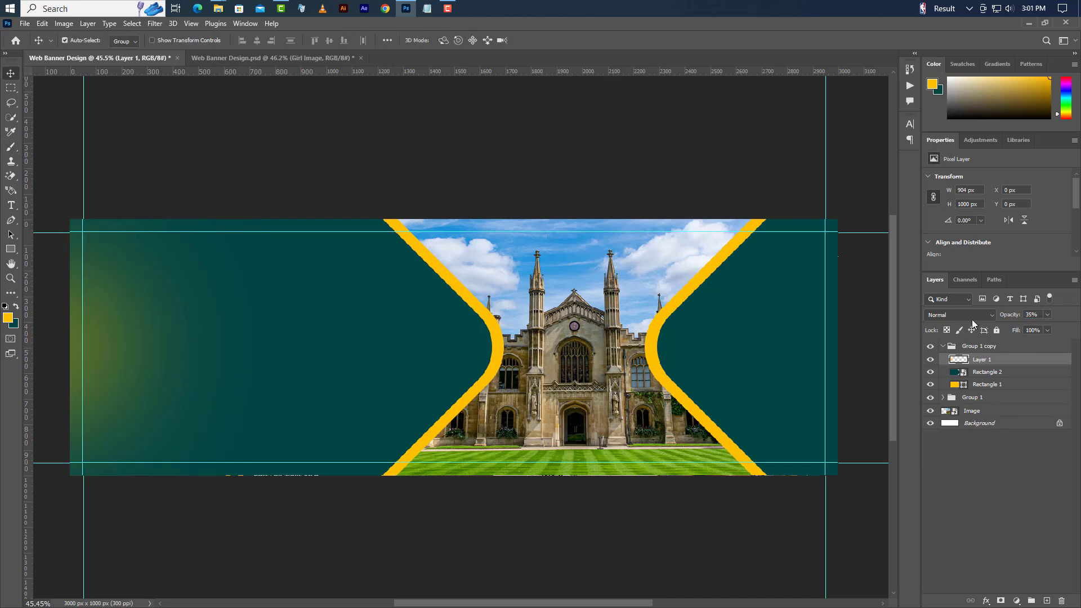
- Drag Student Girl.png from File Explorer and place it toward the banner's right
left_click(943, 346)
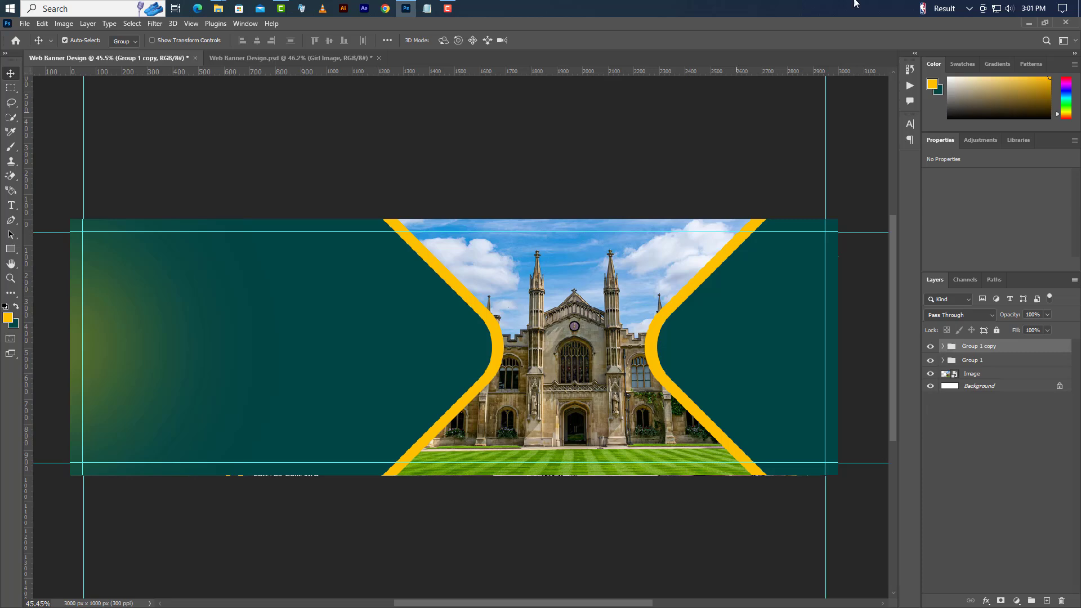
left_click(1027, 24)
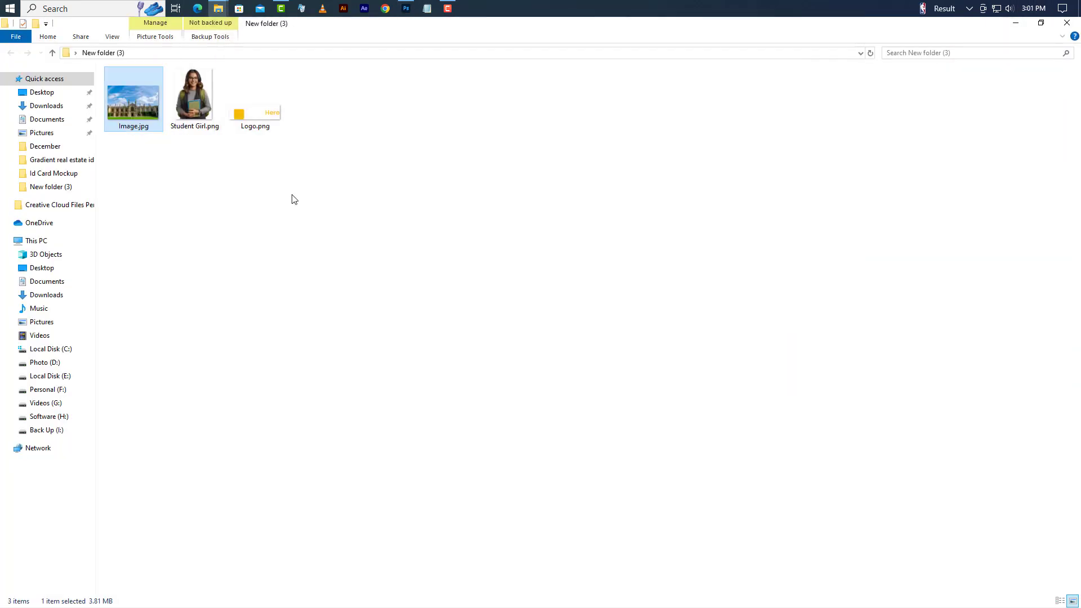
left_click_drag(191, 96, 668, 414)
left_click_drag(541, 374, 794, 376)
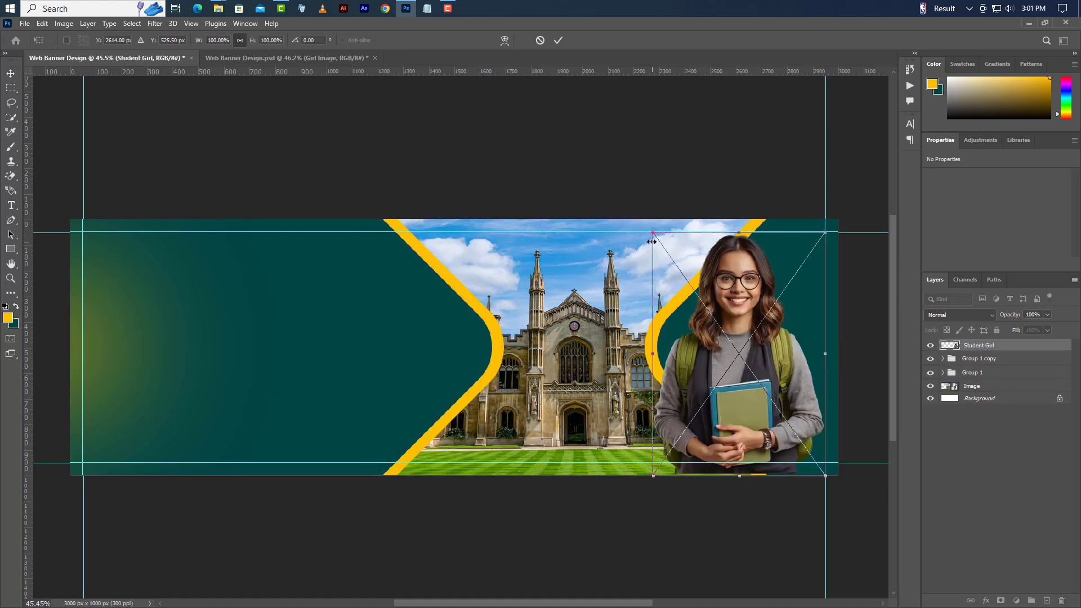
- Shrink the student cutout to fit the banner and duplicate its layer
left_click_drag(651, 241, 669, 254)
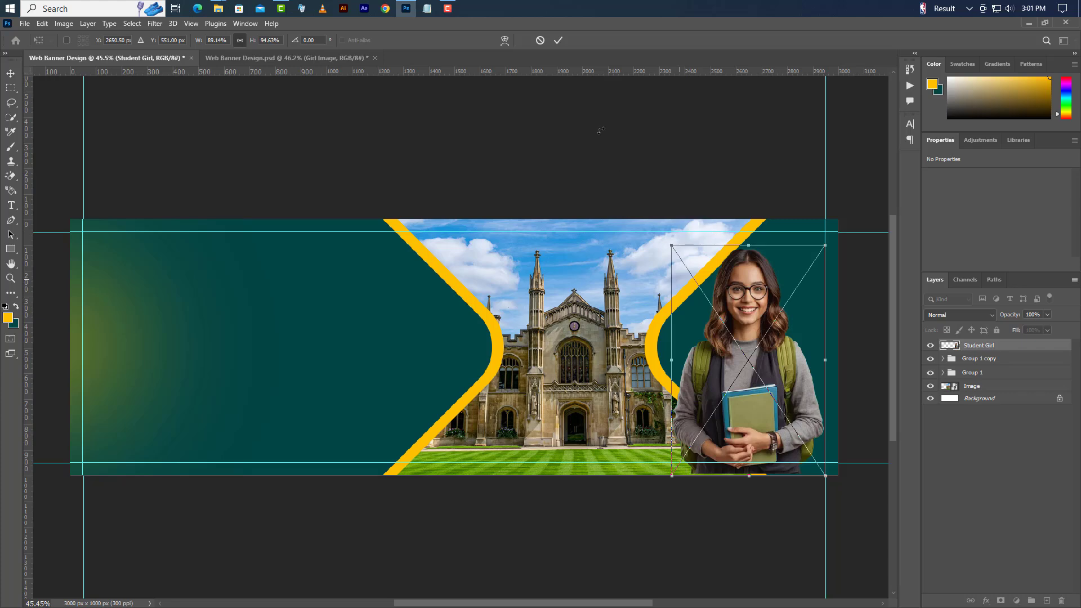
left_click(558, 40)
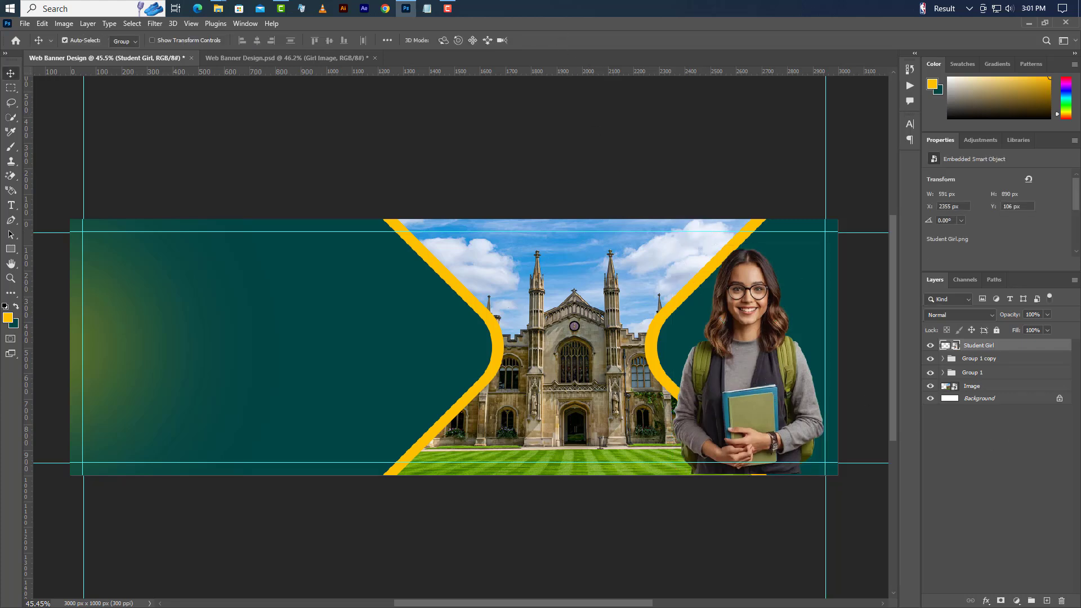
right_click(1038, 347)
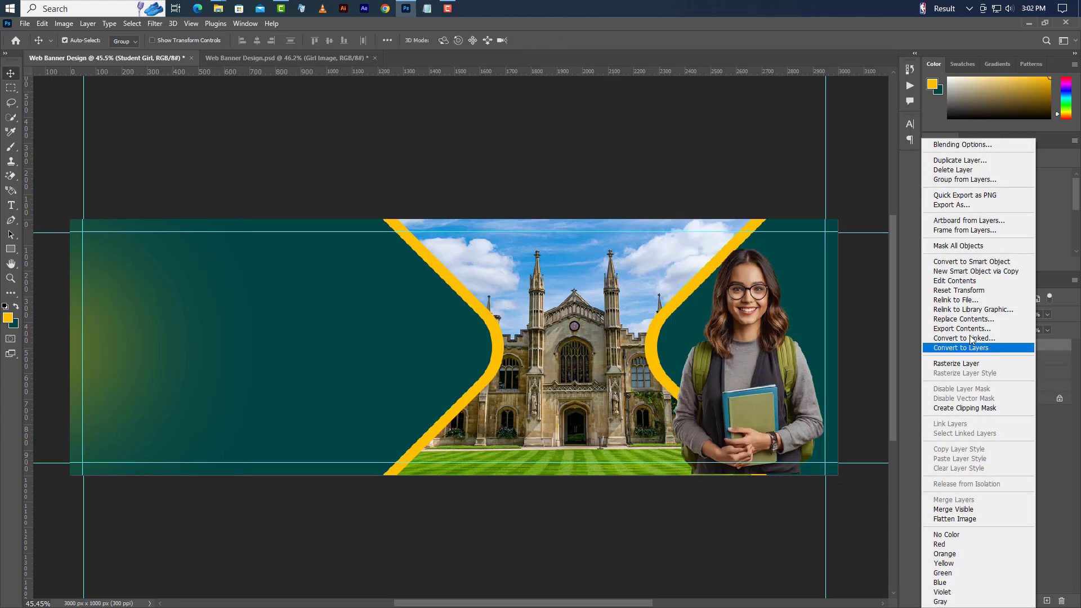
left_click(957, 162)
left_click(499, 152)
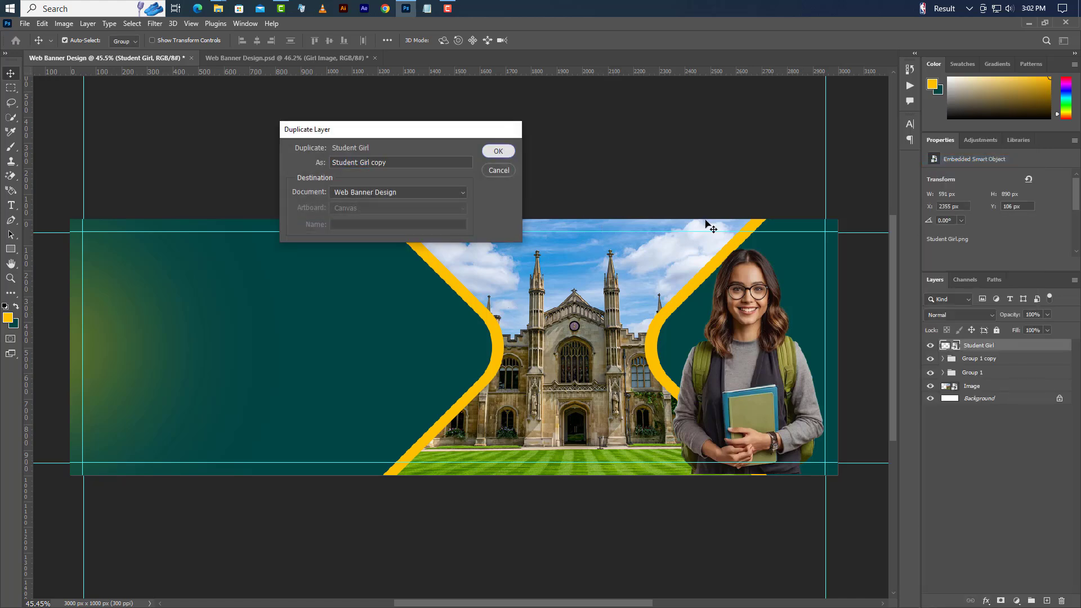
- Move Student Girl copy into Group 1 directly above Rectangle 1 copy
left_click(943, 386)
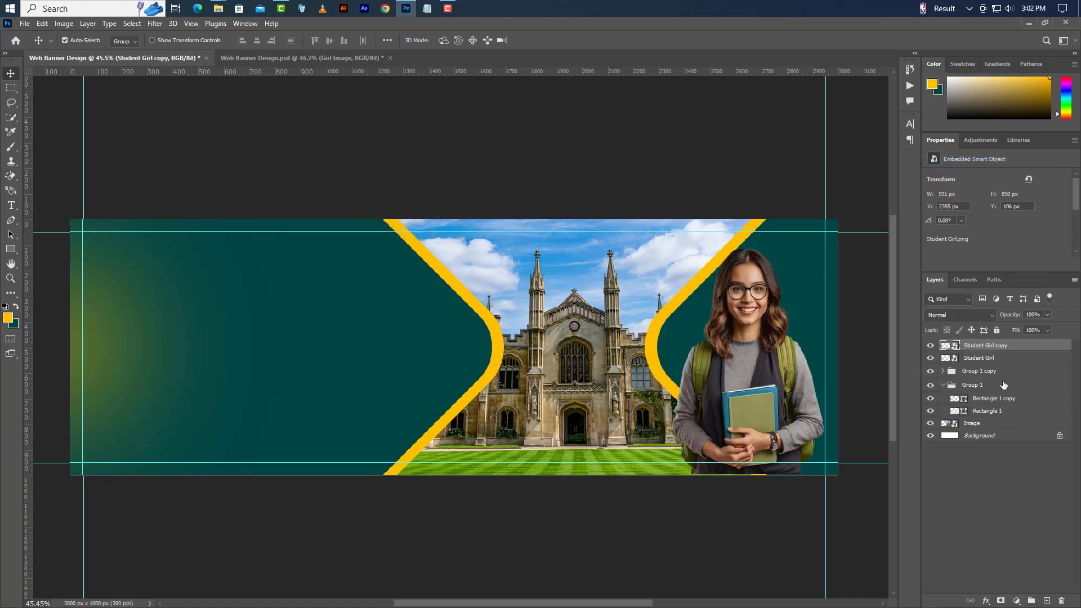
left_click_drag(1026, 349, 1019, 393)
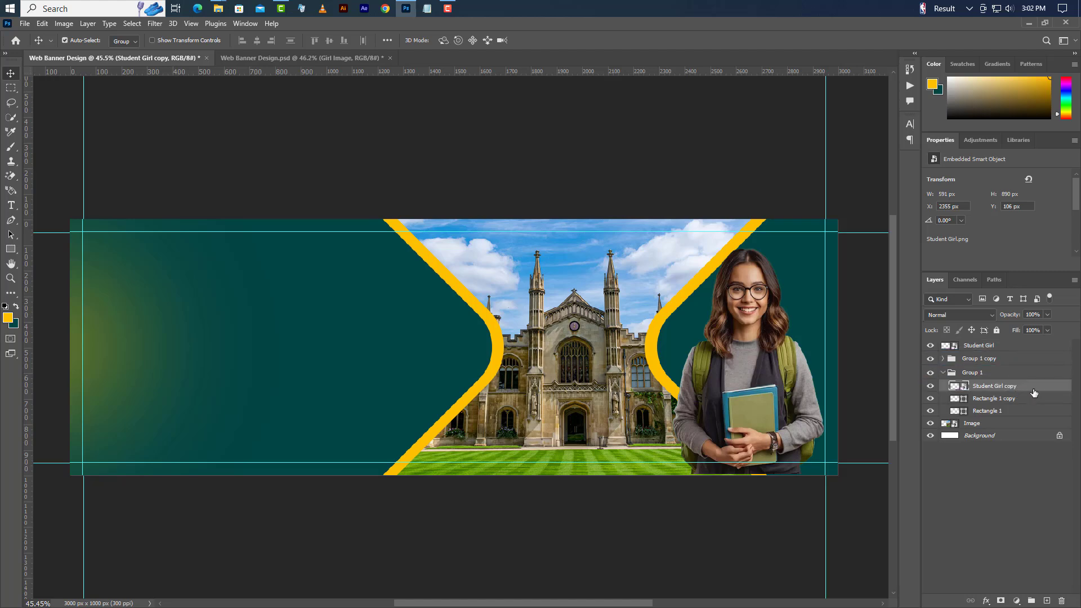
right_click(1034, 390)
- Clip Student Girl copy to Rectangle 1 copy and give it a 35% opacity drop shadow
left_click(977, 406)
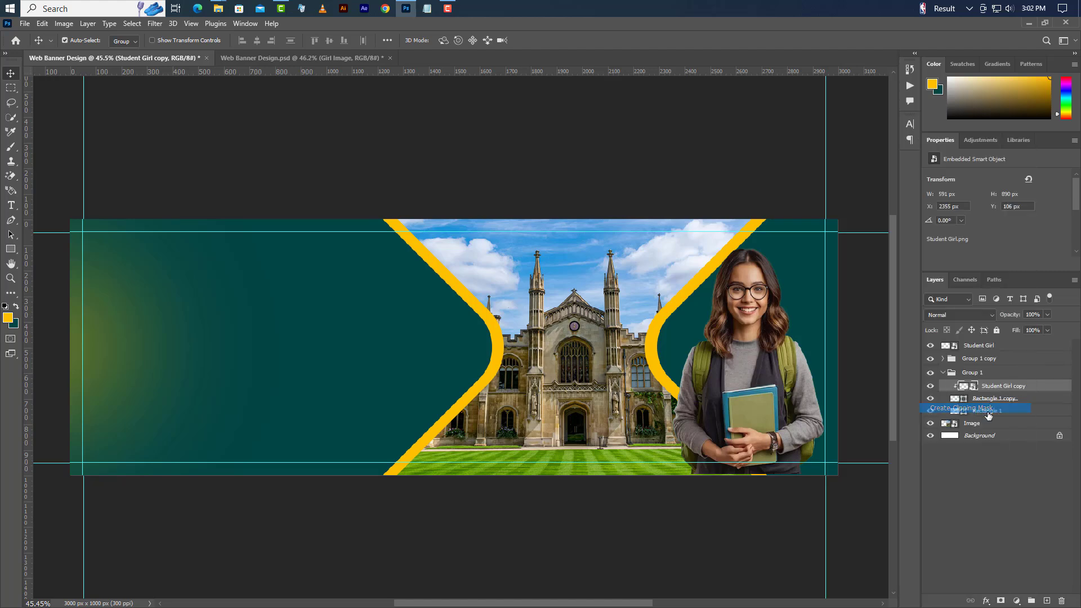
right_click(1044, 389)
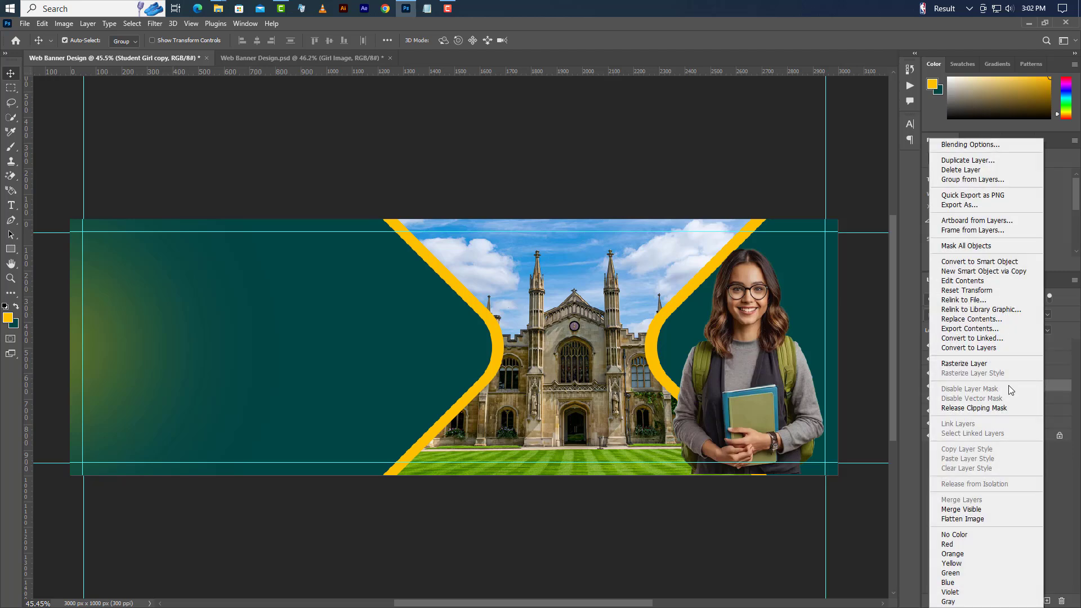
left_click(948, 146)
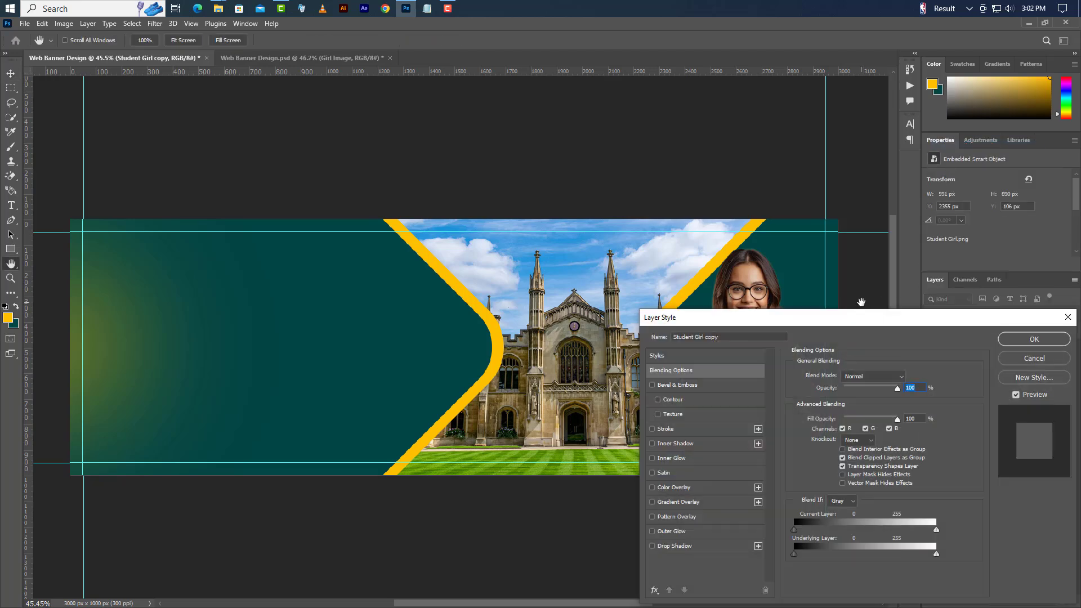
left_click_drag(859, 320, 380, 212)
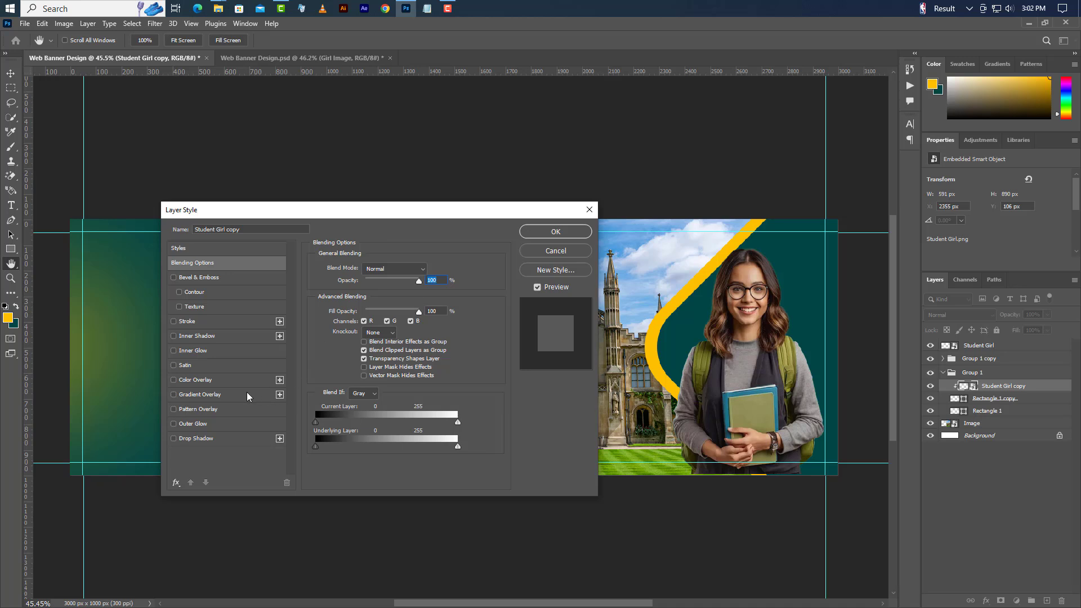
left_click(224, 440)
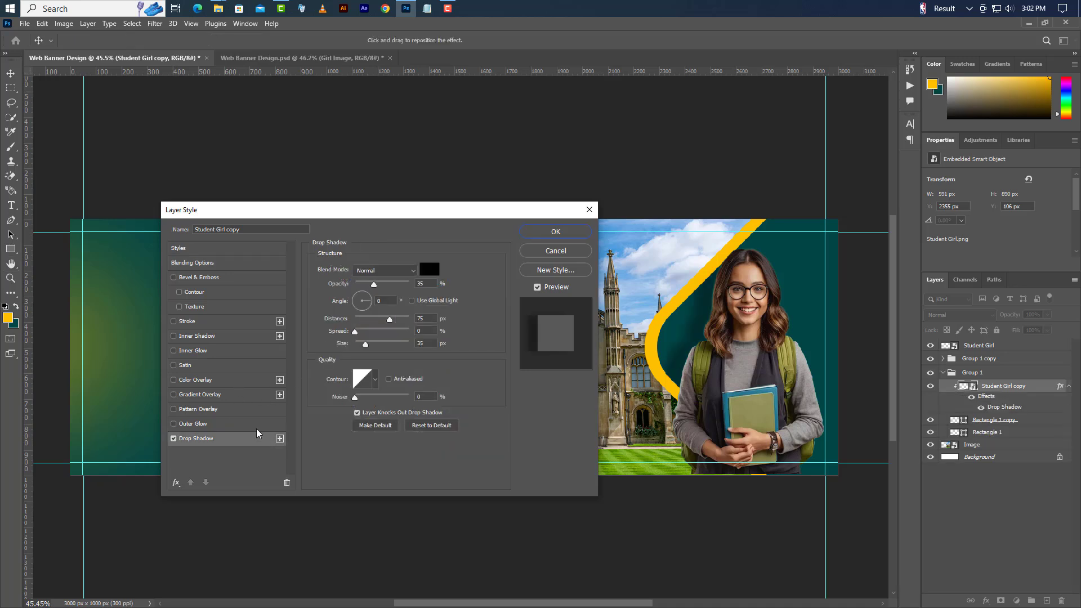
double_click(424, 284)
left_click(555, 232)
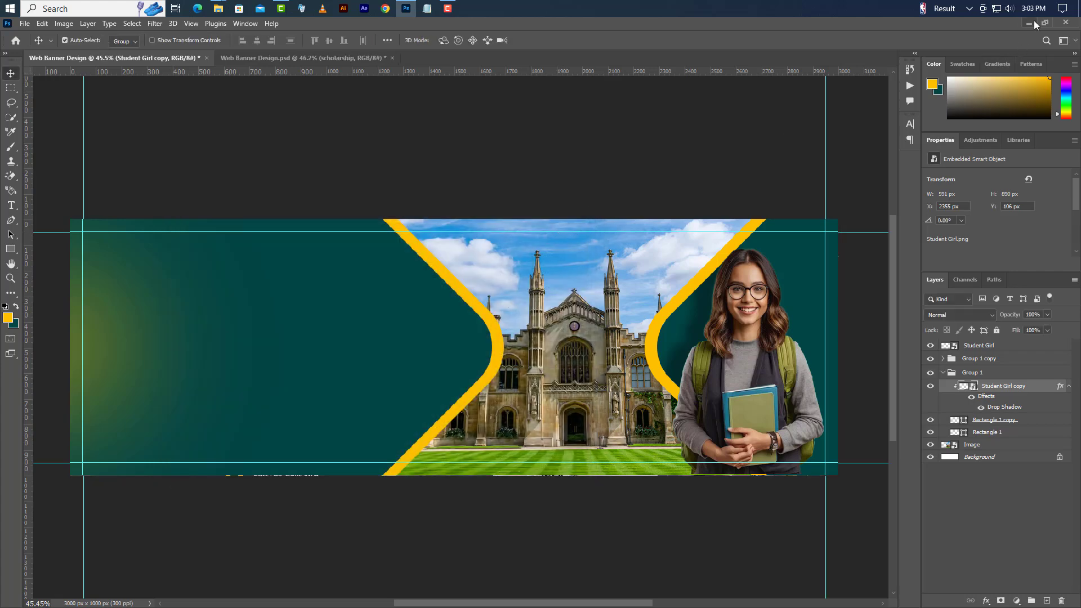
- Place Logo.png in the banner's top-left corner and move its layer to the top
left_click(1029, 23)
left_click_drag(269, 112, 126, 250)
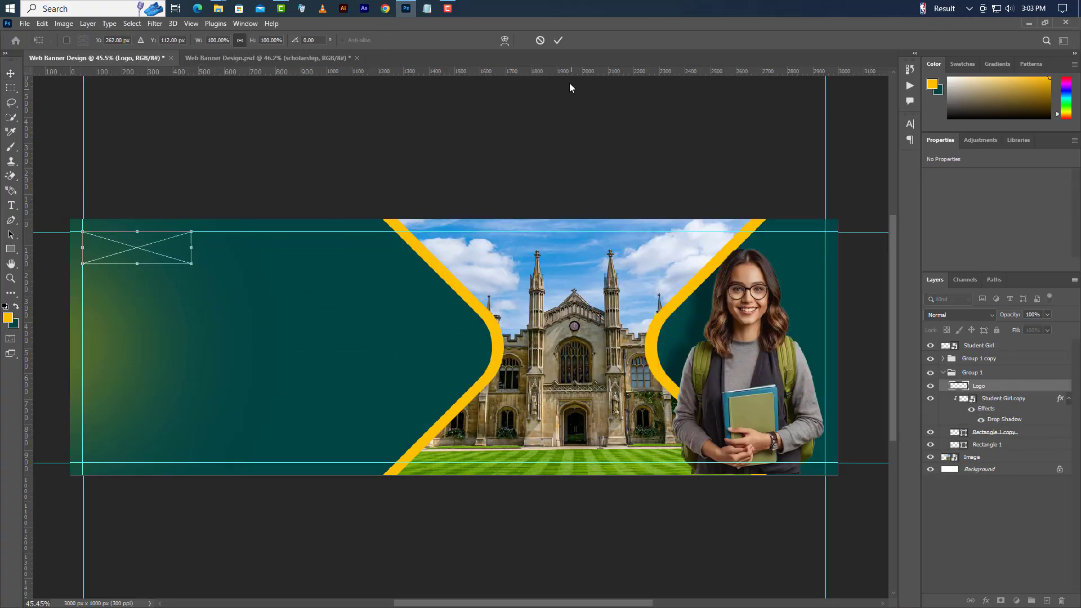
left_click(558, 40)
left_click_drag(1002, 390, 1000, 340)
left_click(943, 385)
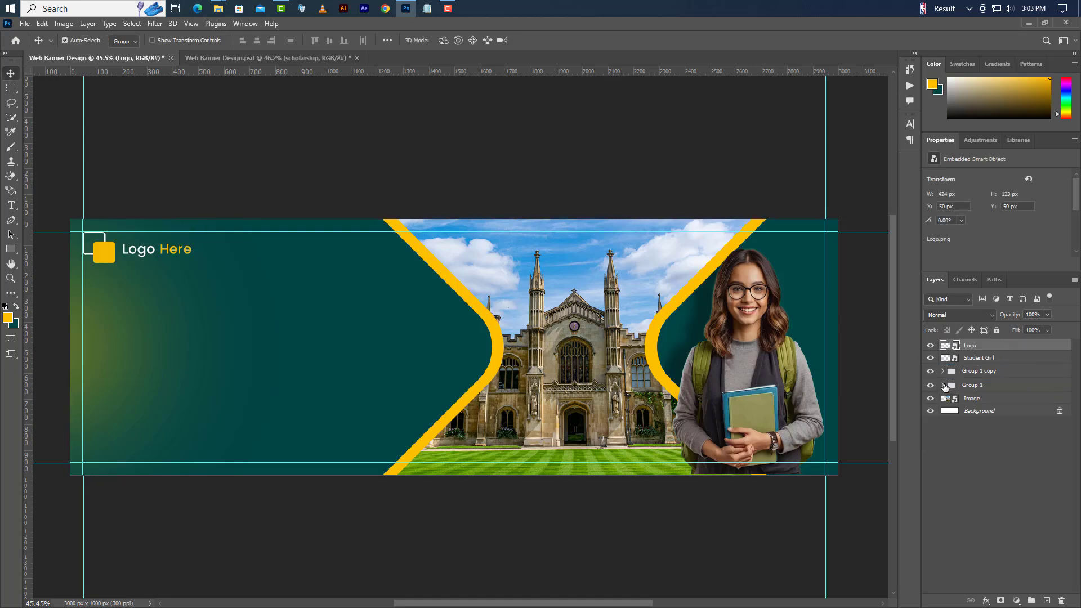
left_click(11, 205)
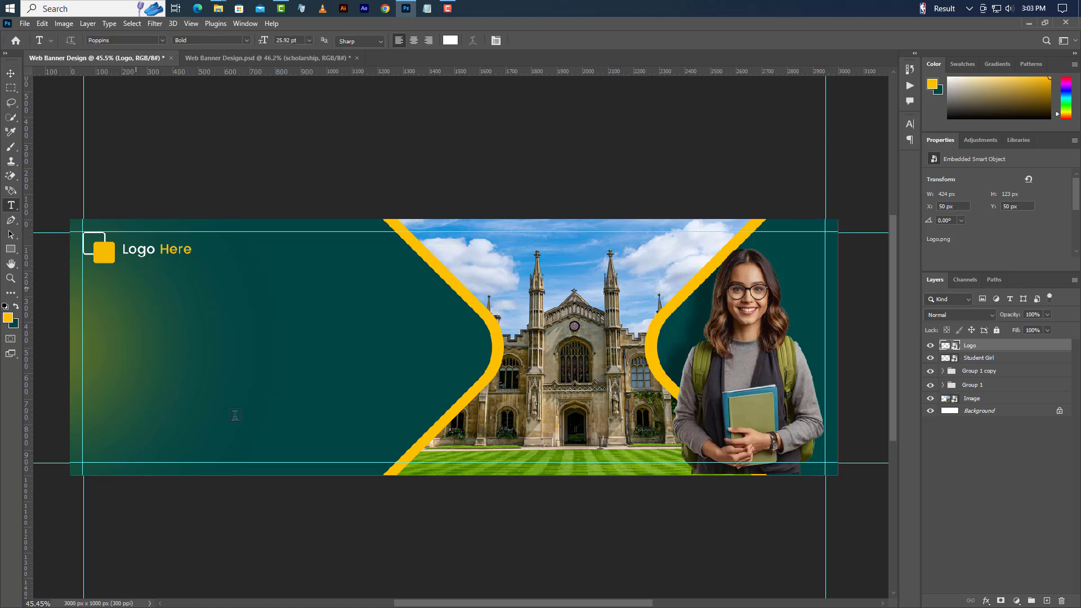
- Add an 82 pt yellow (#ffc000) 'UK' headline and move it below the logo
left_click(136, 287)
type("UK")
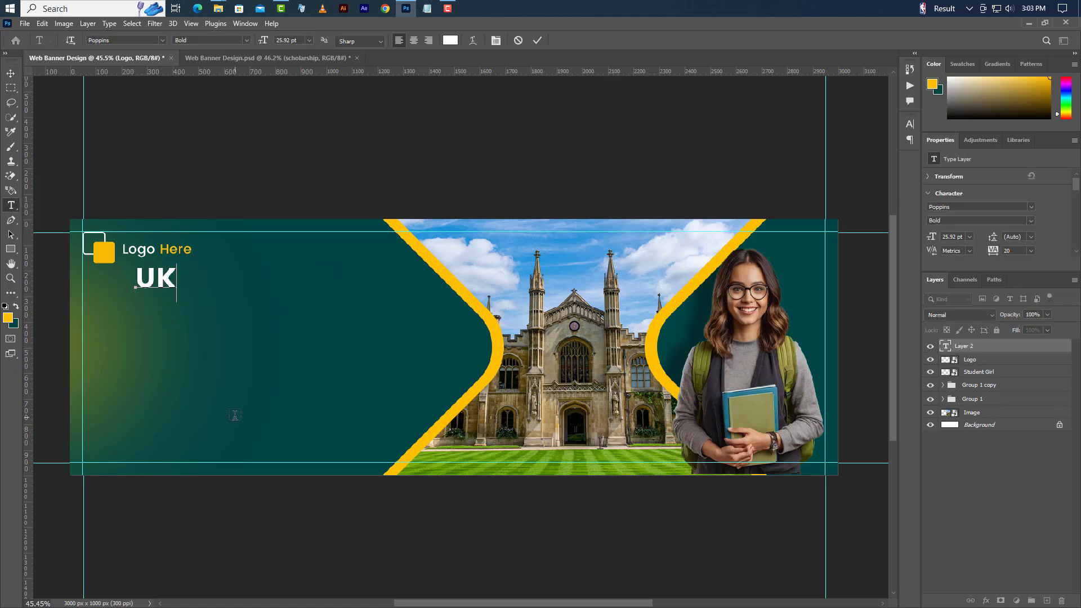
left_click(537, 40)
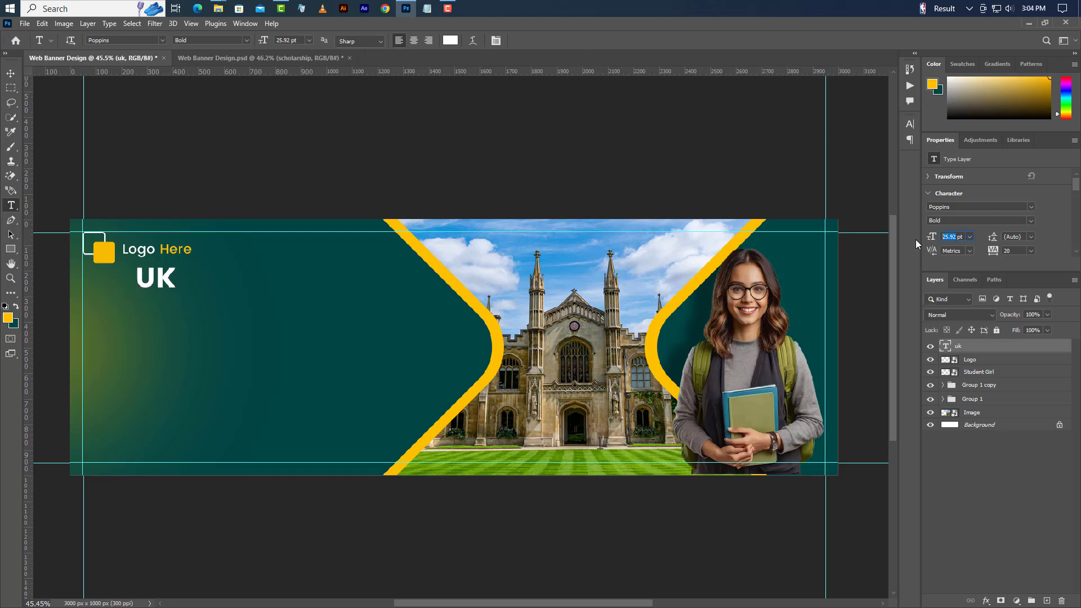
key("Return")
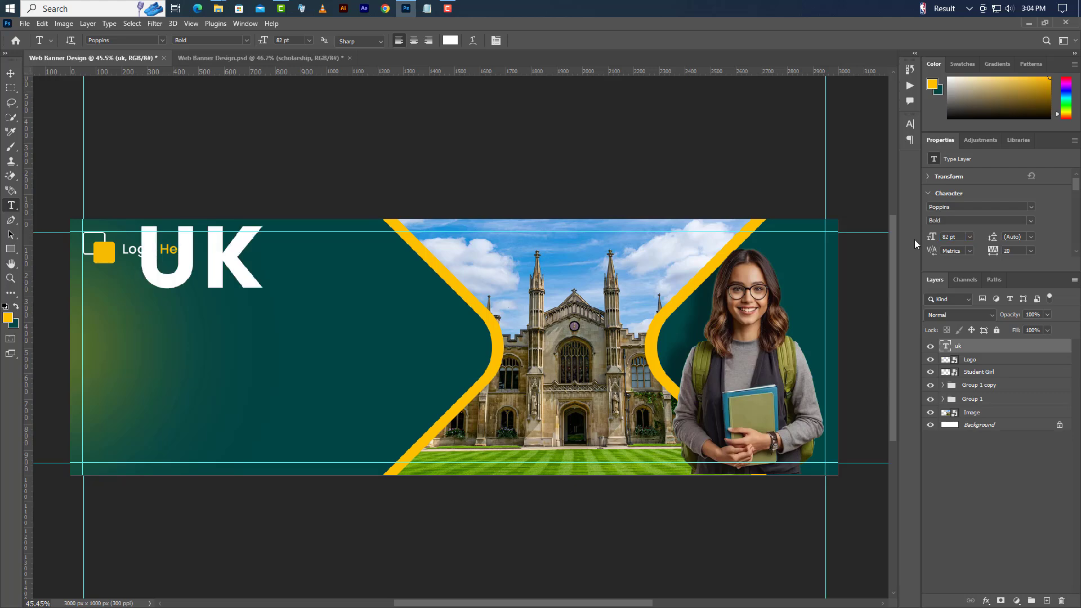
left_click(910, 141)
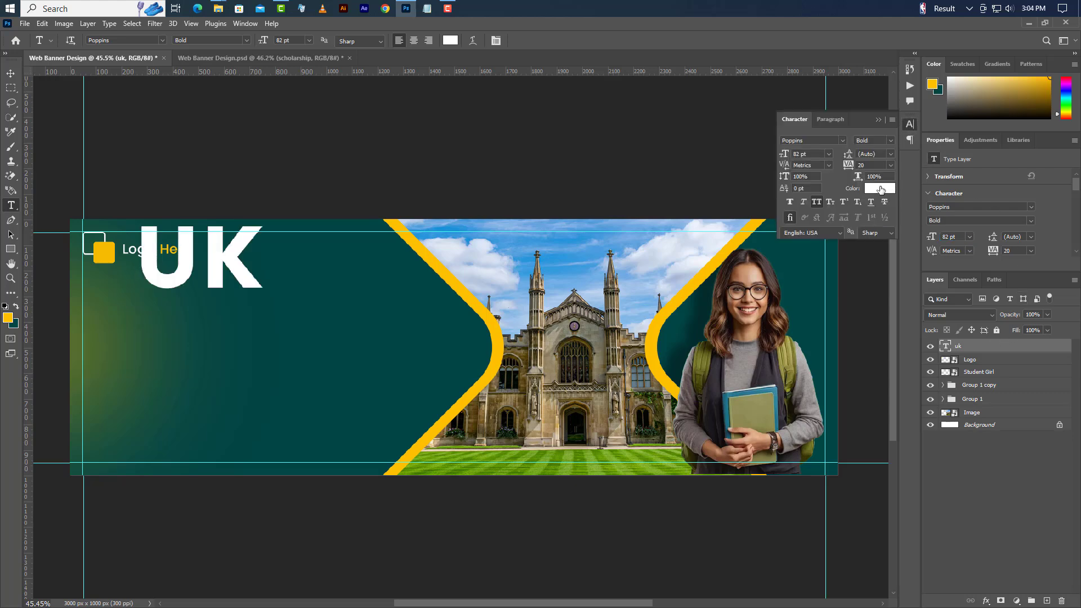
left_click(880, 188)
type("ffc000")
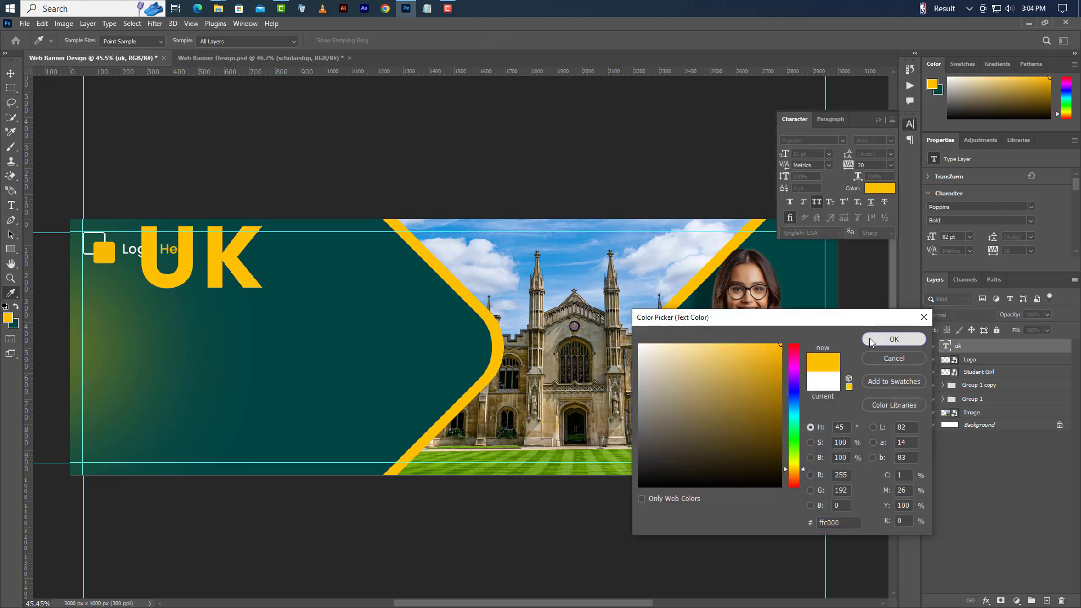
left_click(894, 338)
left_click(877, 120)
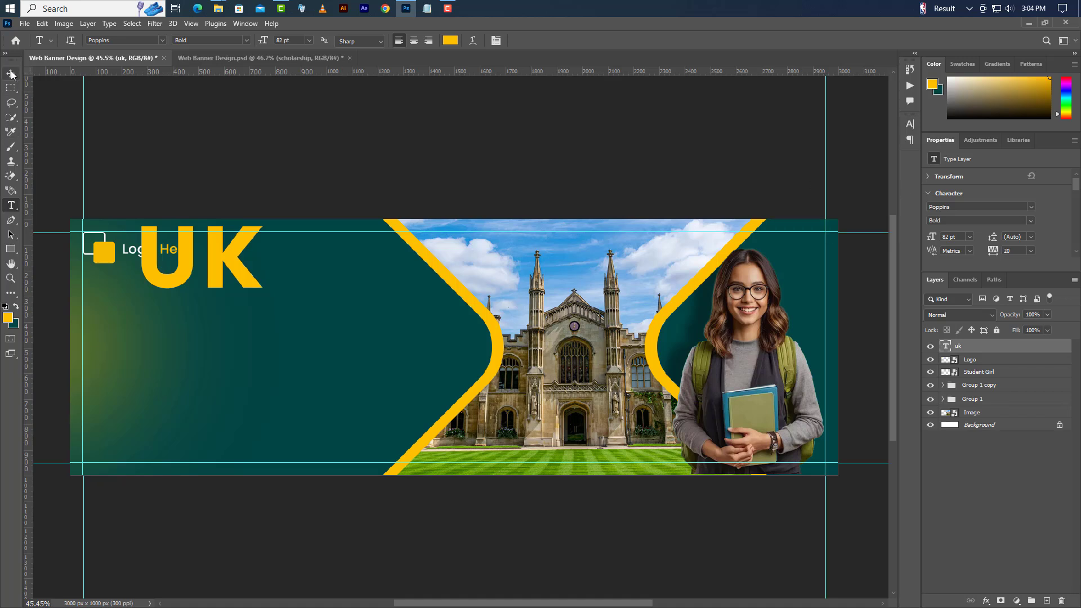
left_click(11, 74)
left_click_drag(223, 282, 207, 336)
left_click(11, 205)
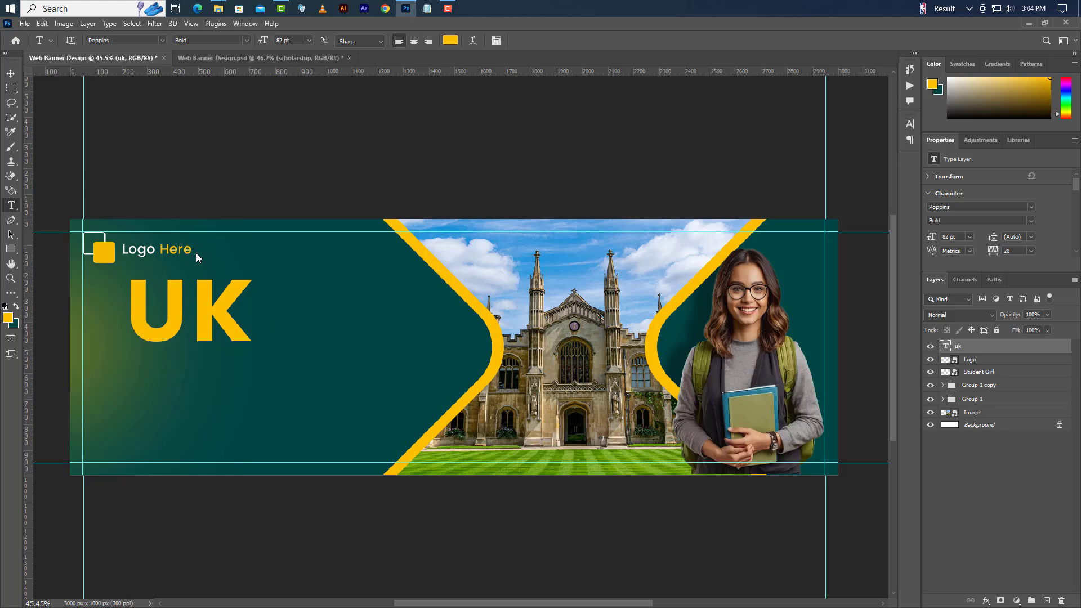
- Add white 23.23 pt 'SCHOLARSHIP' text and move it up tight under UK
left_click(144, 415)
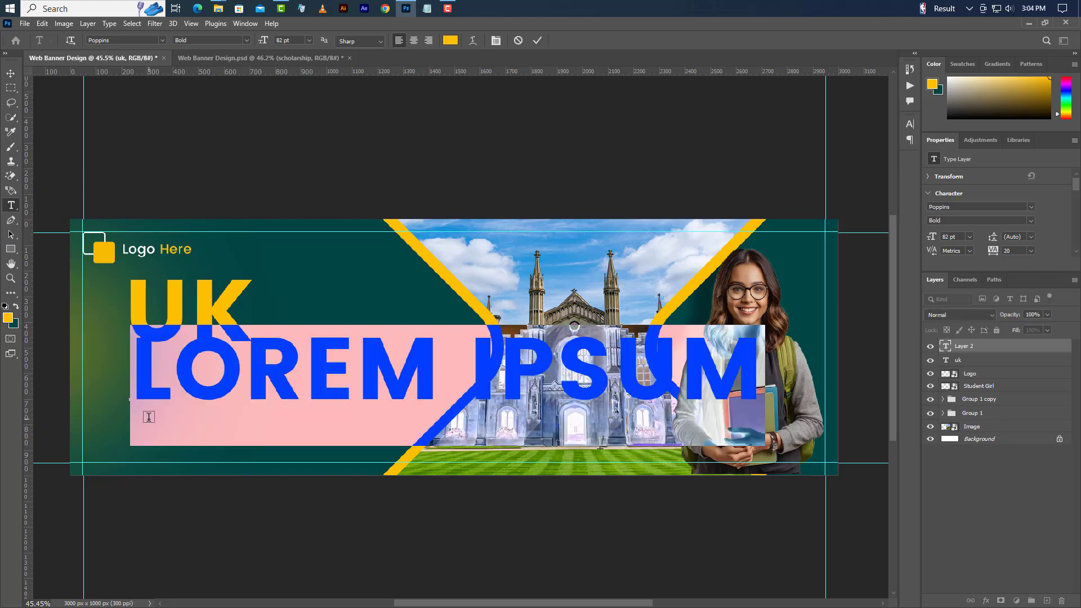
type("SCH")
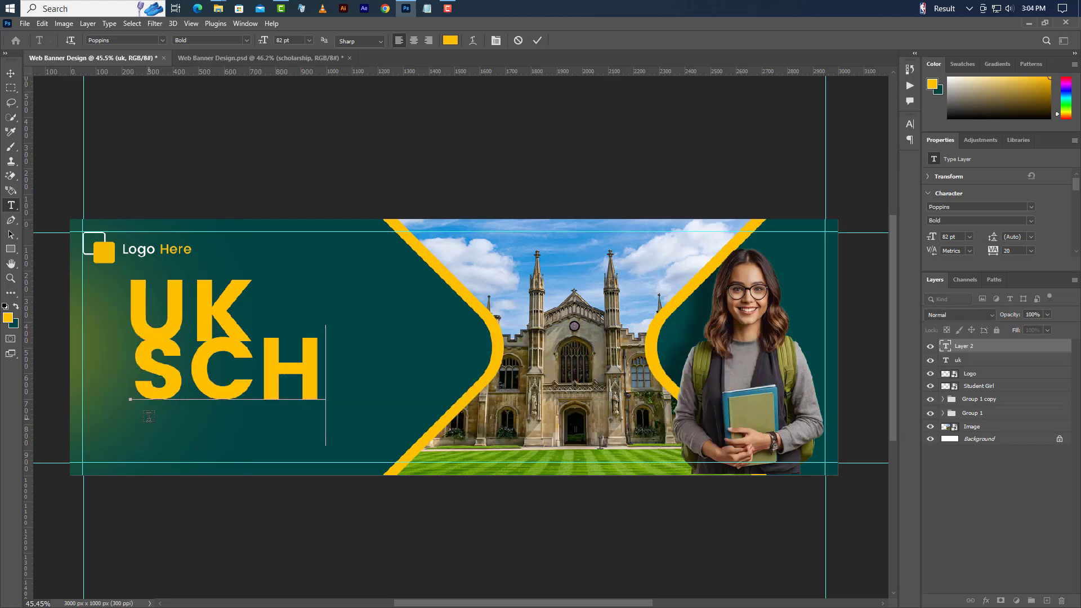
type("OLAR")
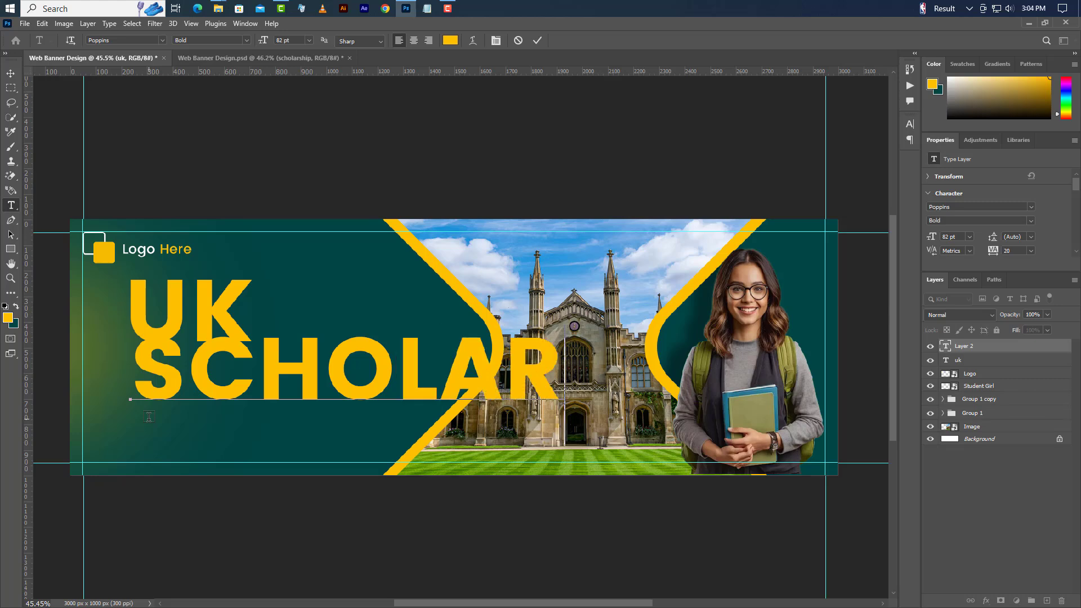
type("SHIP")
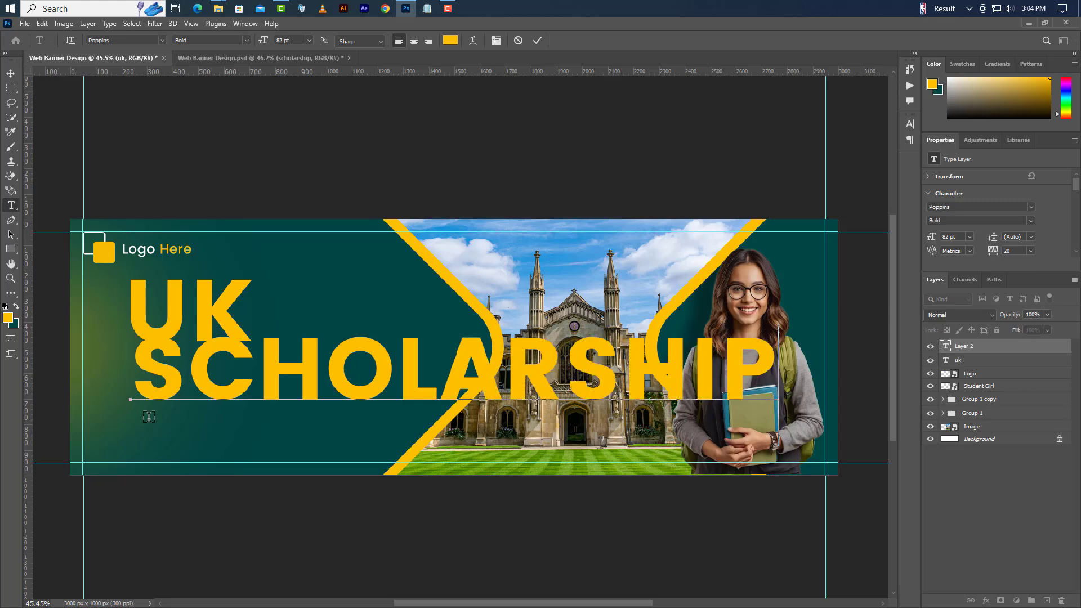
left_click(537, 40)
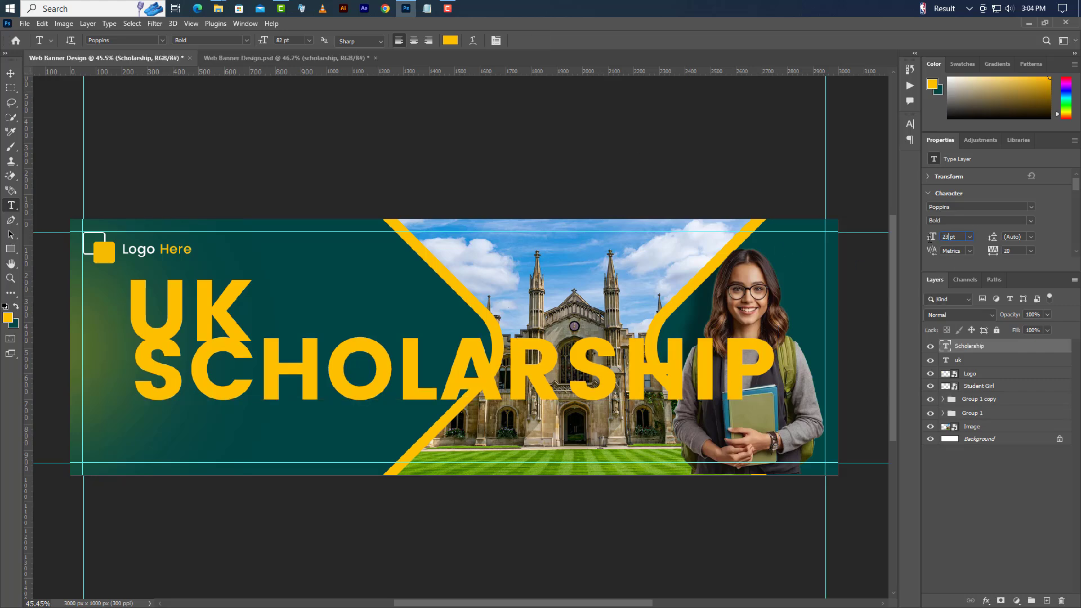
type(".")
left_click(909, 124)
left_click(870, 189)
type("ffffff")
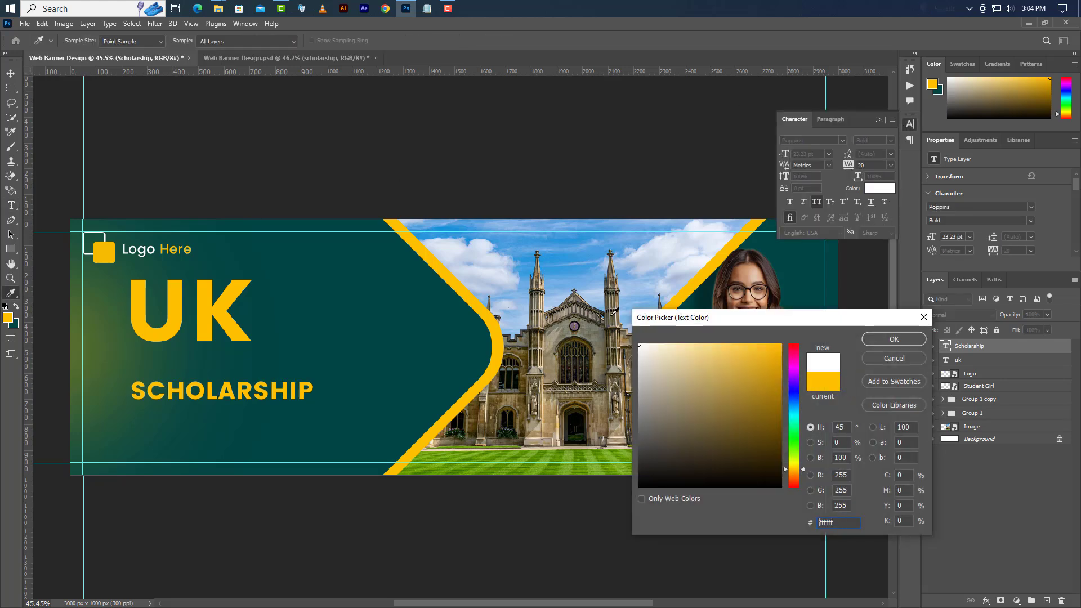
left_click(892, 340)
left_click(878, 120)
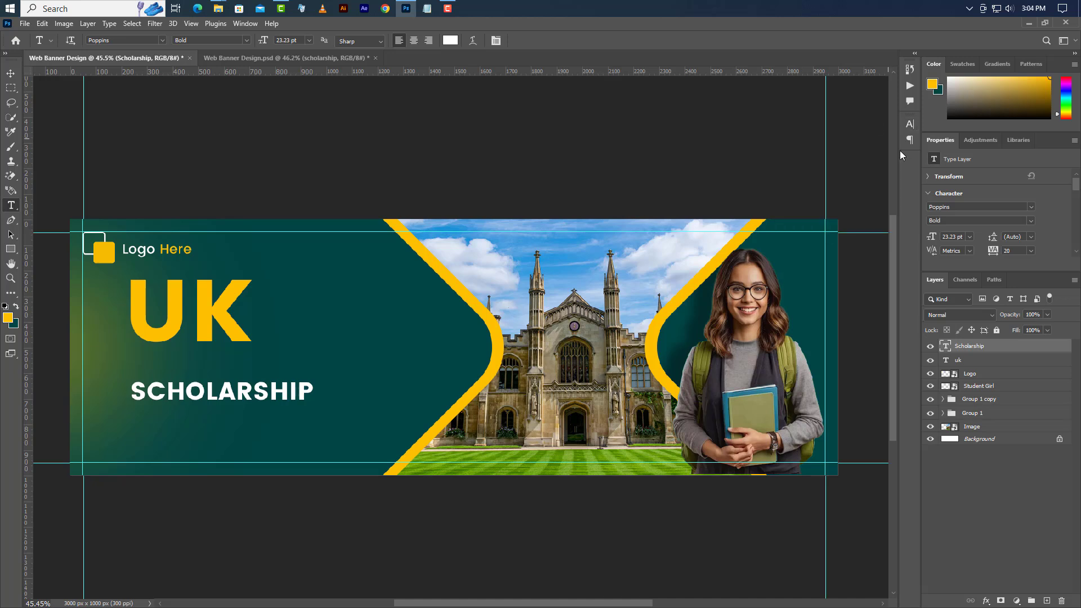
left_click(10, 74)
left_click_drag(228, 393, 229, 361)
- Add 'OPPORTUNITY' below at 15 pt Regular weight, nudged up slightly
key("t")
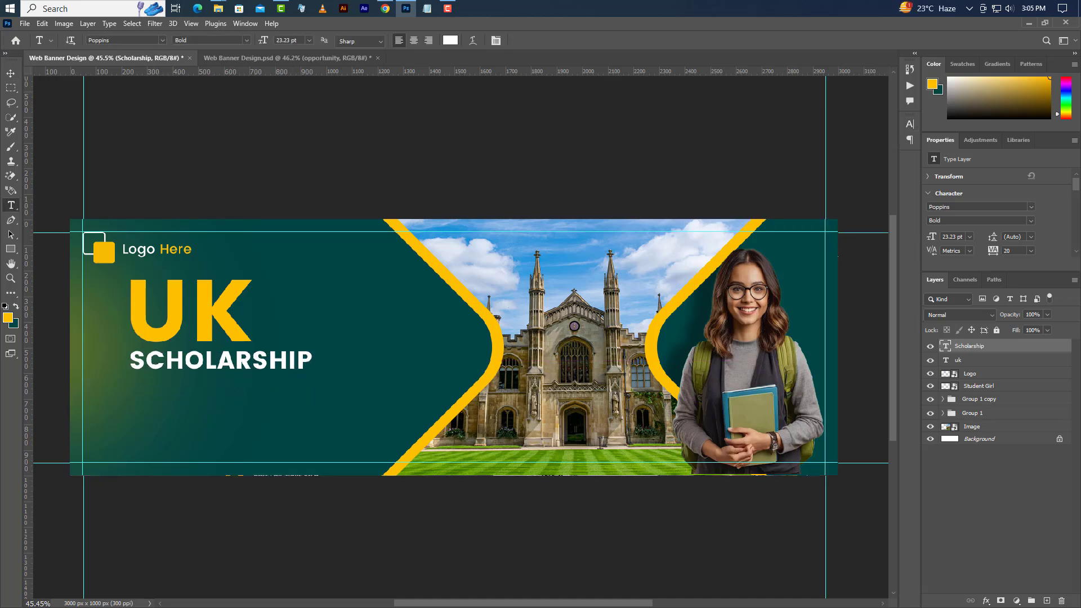
left_click(130, 393)
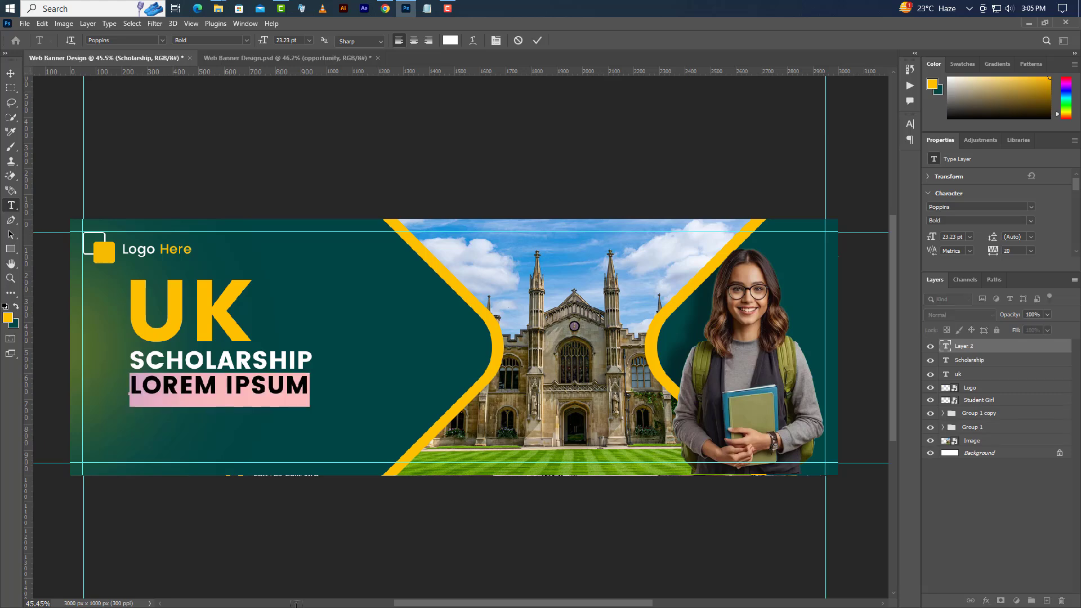
type("OPPORTUN")
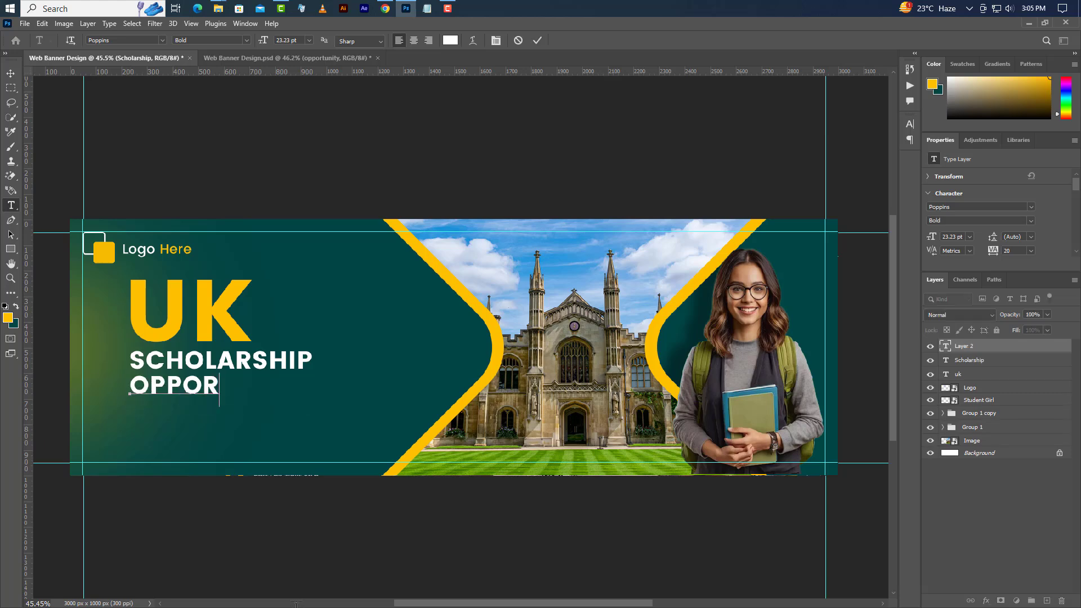
type("TY")
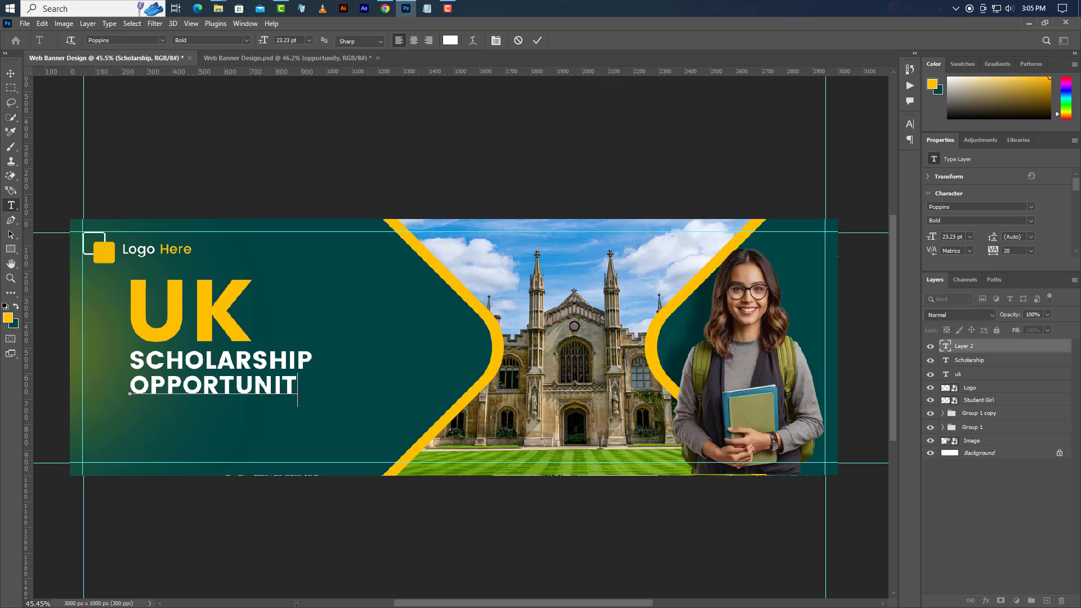
left_click(537, 40)
double_click(954, 235)
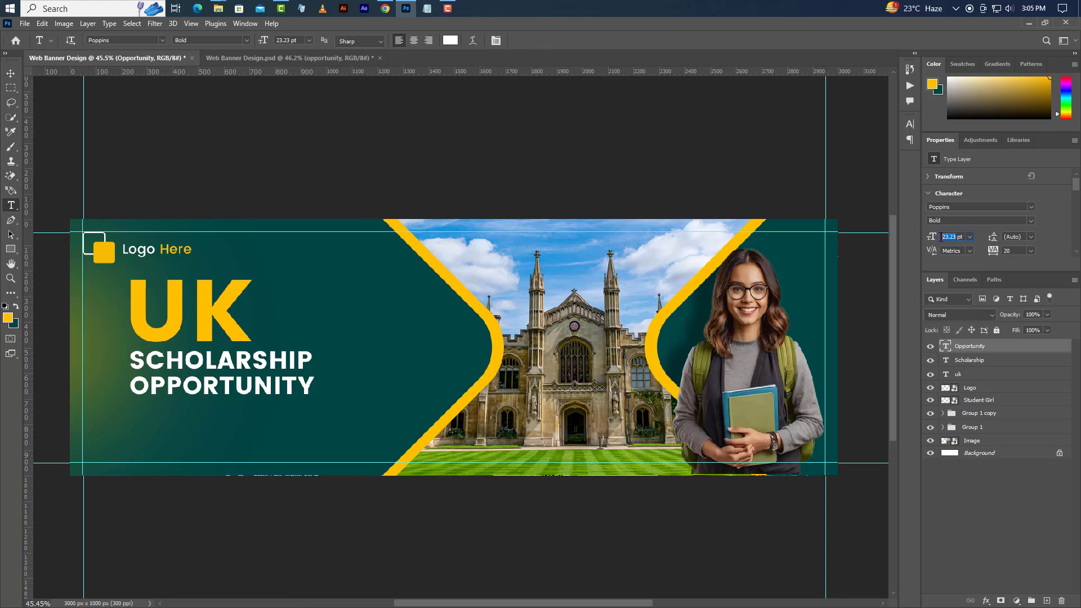
type("15")
key("Return")
left_click(1030, 221)
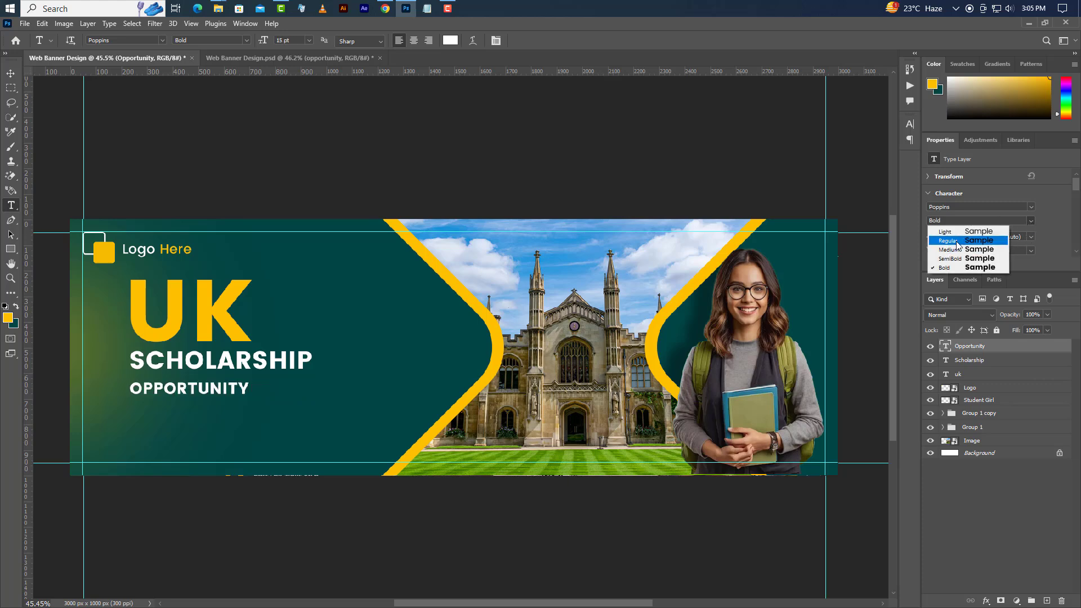
left_click(958, 241)
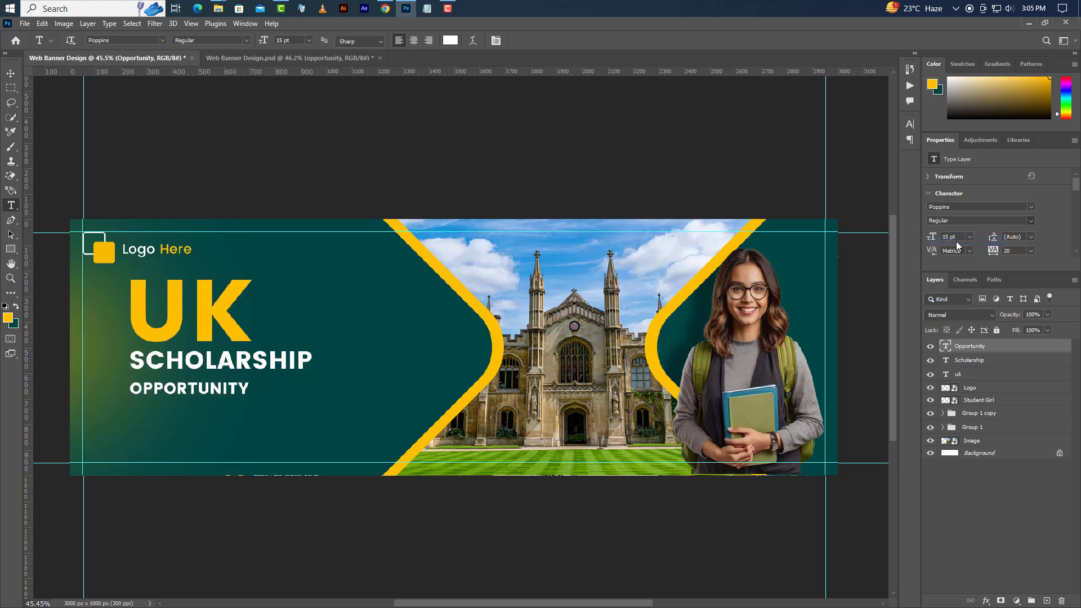
left_click(10, 74)
key("shift+Up")
key("shift+Up")
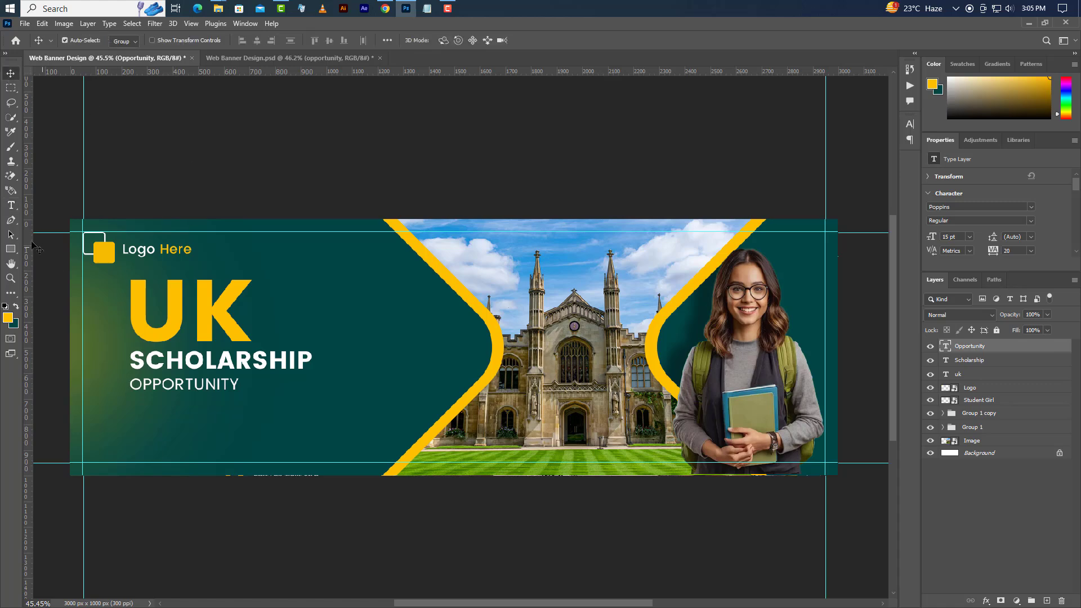
- Draw a 247×5 px bar beside OPPORTUNITY, filled with the yellow sampled from the UK text
left_click(11, 248)
left_click(71, 250)
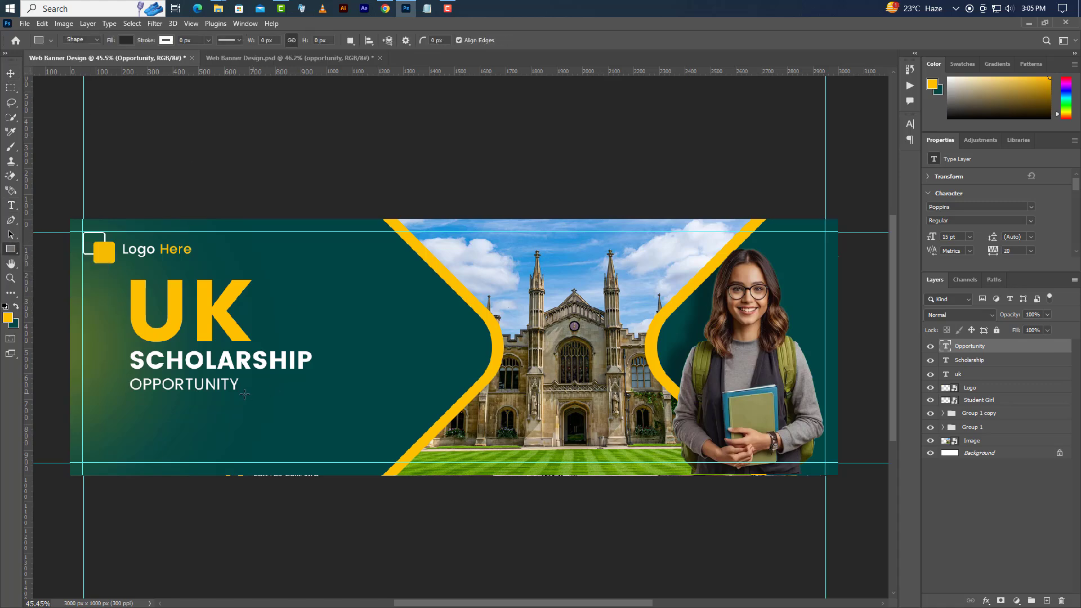
left_click_drag(249, 388, 312, 391)
double_click(951, 345)
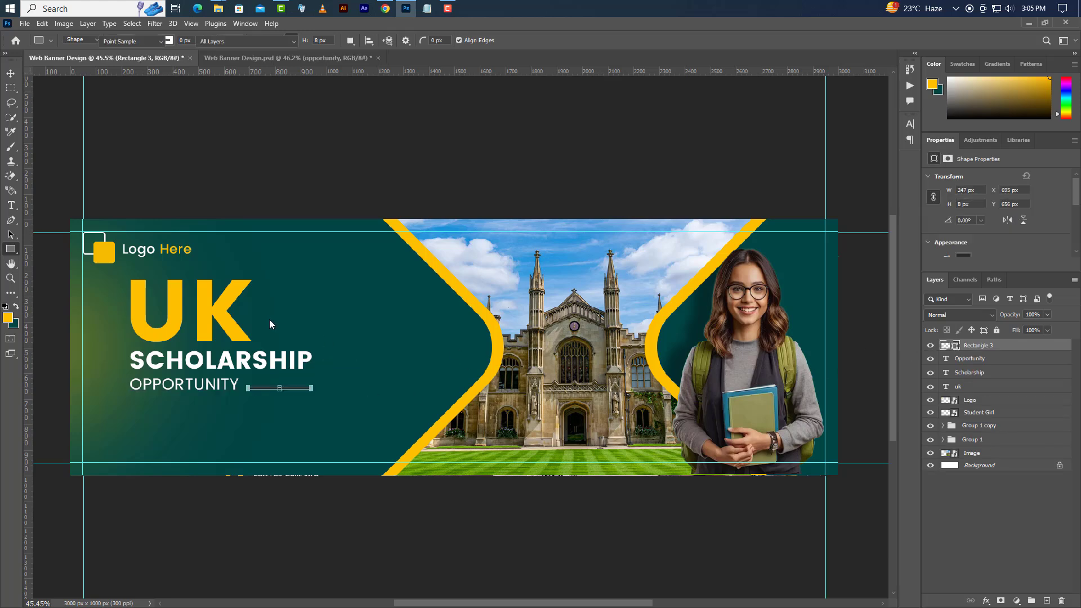
left_click(230, 312)
left_click(894, 339)
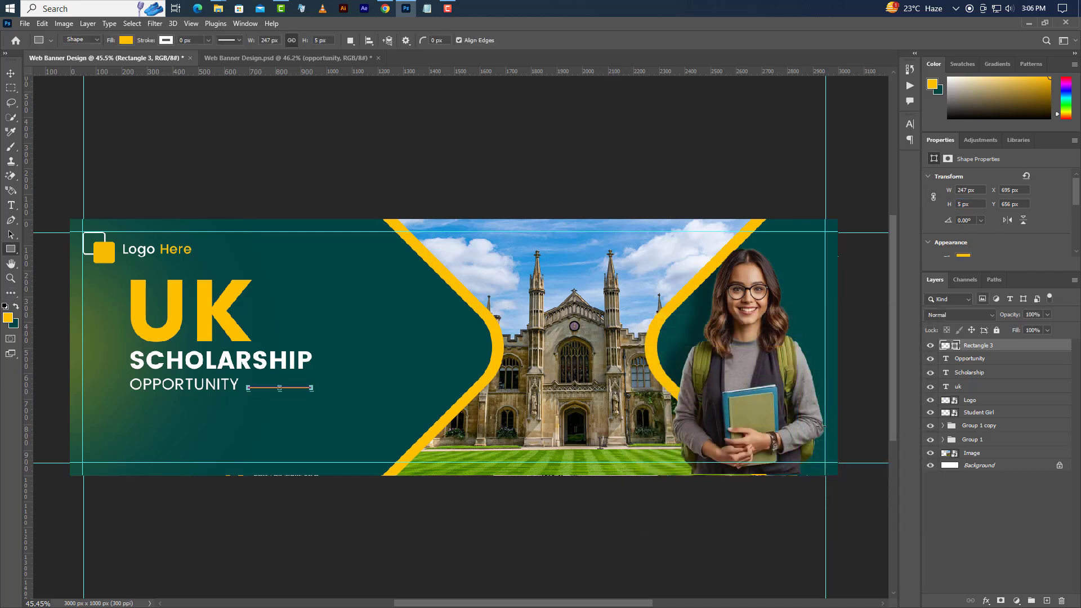
left_click(11, 73)
- Nudge the yellow bar down and add a paragraph text box below OPPORTUNITY at 5.2 pt, 8.2 pt leading
key("Down")
key("Down")
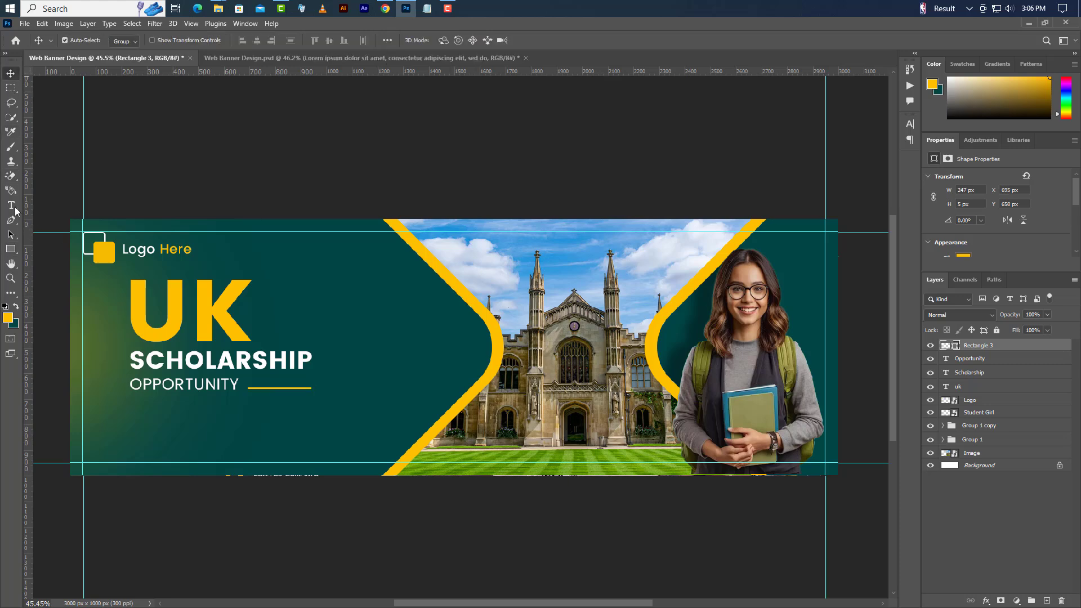
left_click(10, 205)
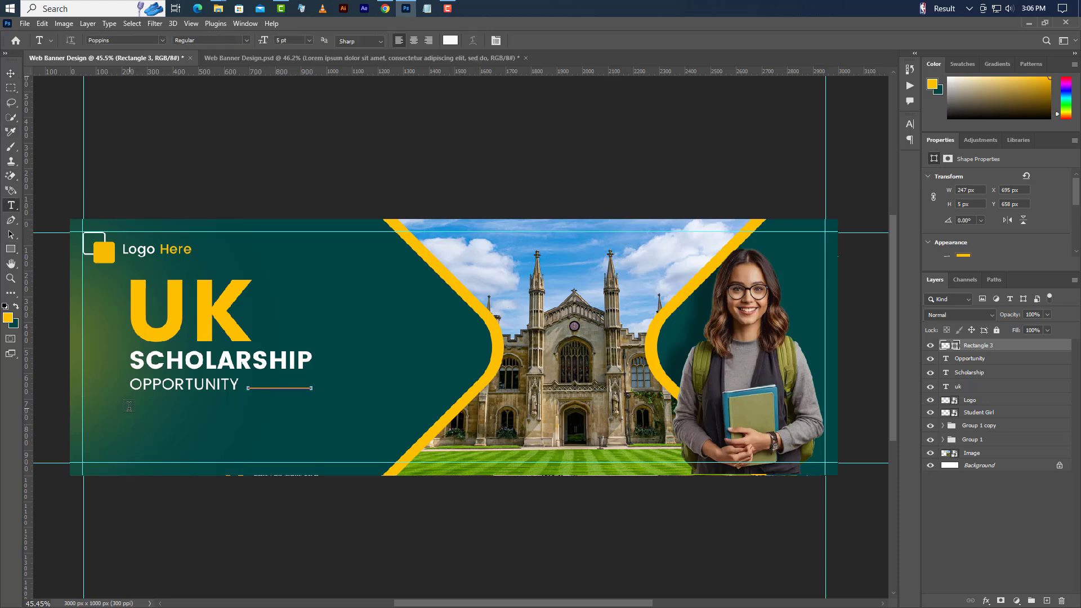
left_click_drag(130, 408, 399, 446)
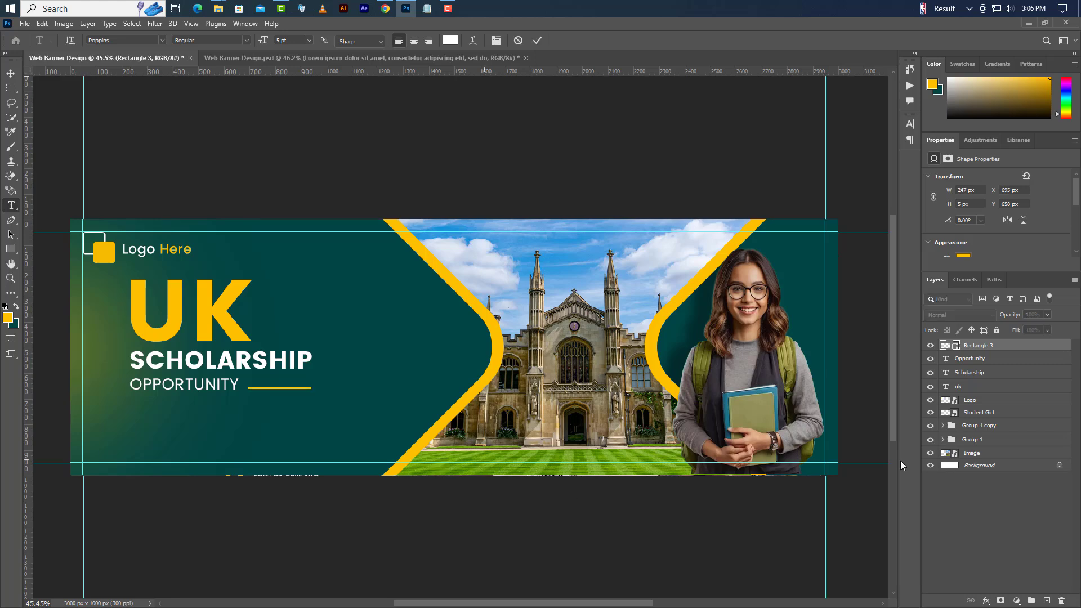
left_click(947, 236)
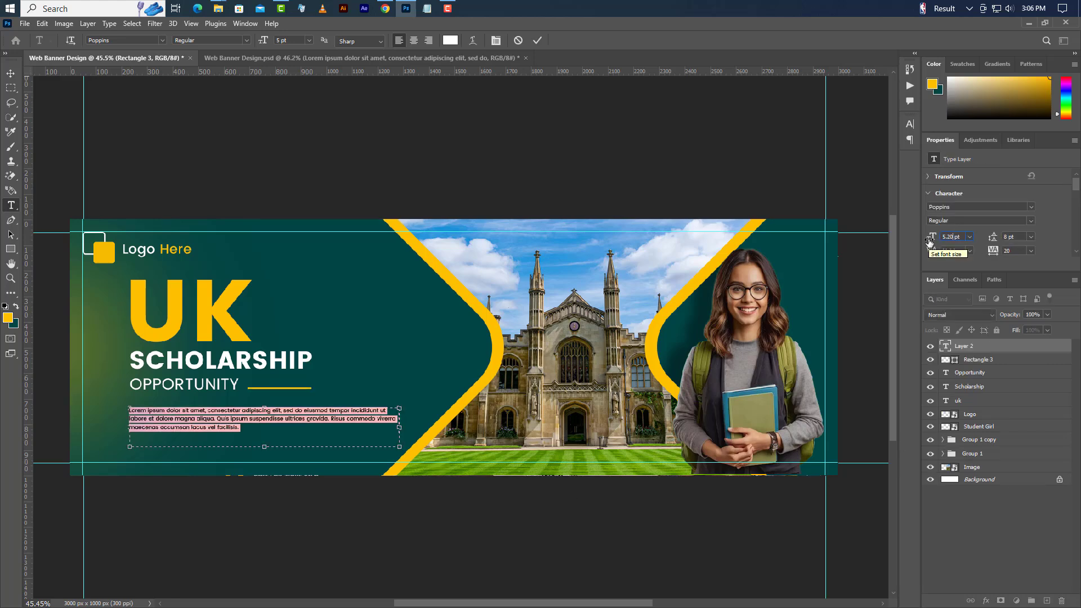
key("Return")
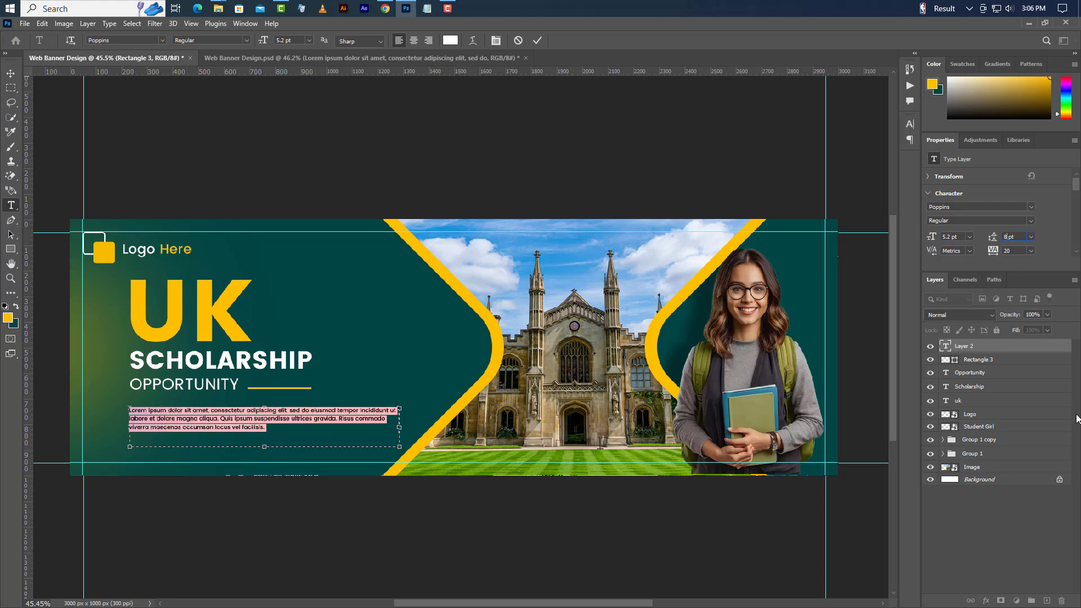
type("8.2")
key("Return")
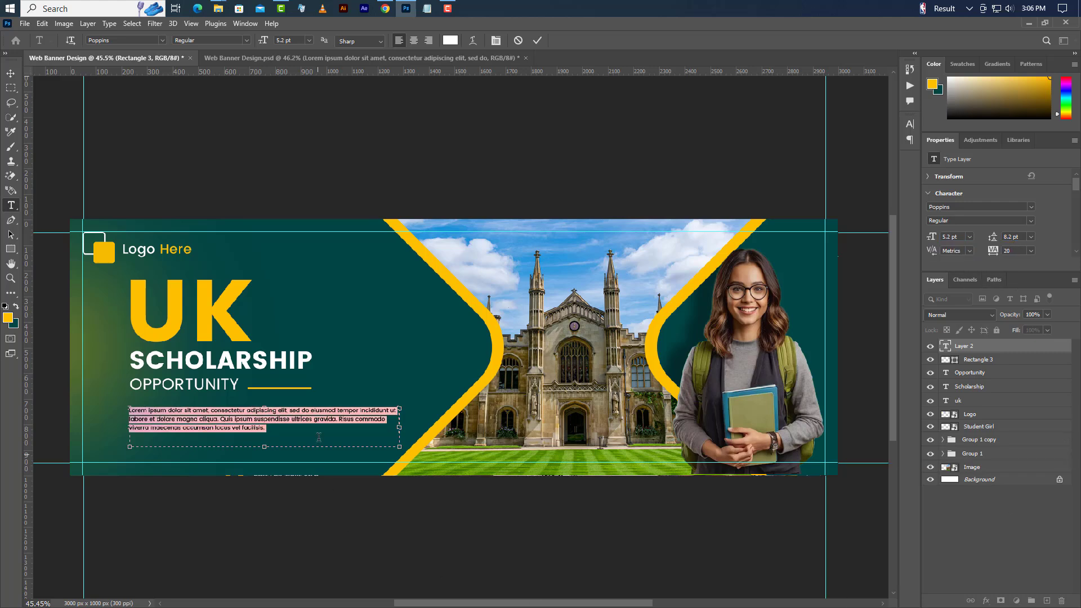
- Break the Lorem ipsum text before 'tempor' and 'Quis ipsum', then shorten the box to two lines
left_click(393, 438)
key("Return")
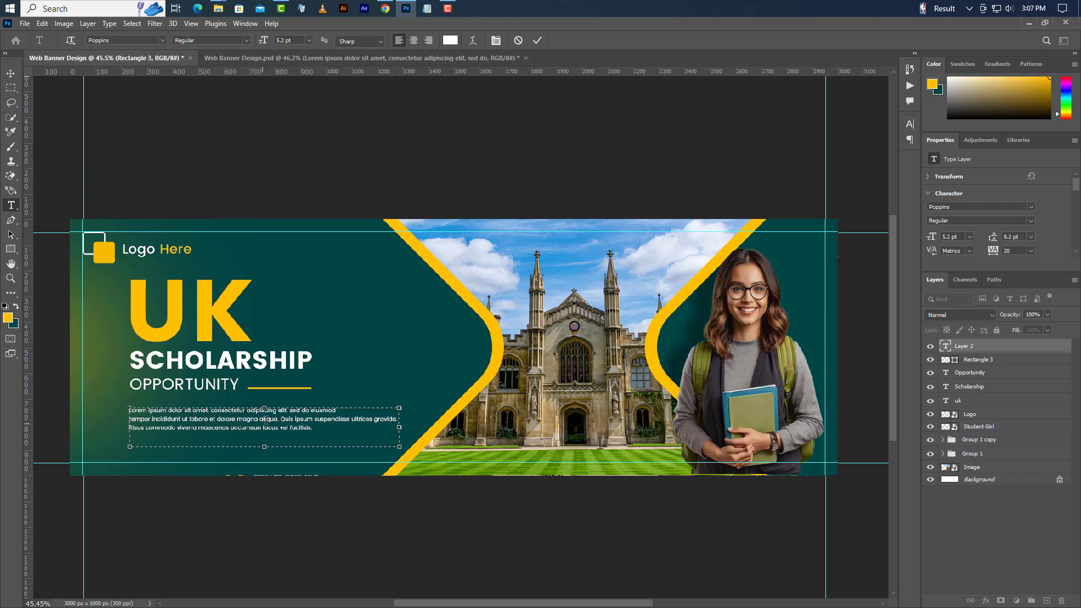
key("Return")
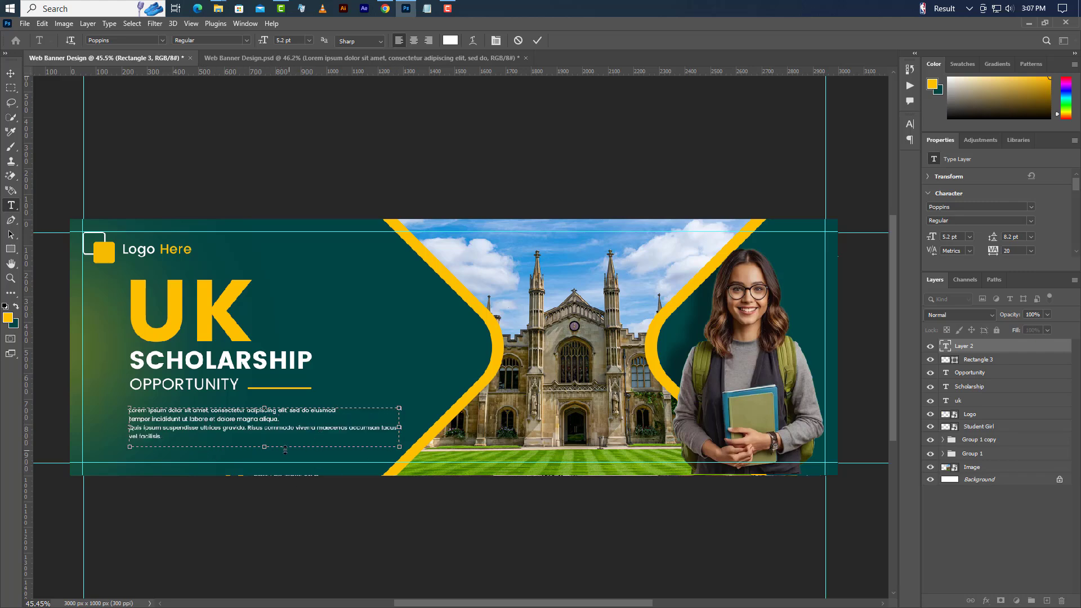
left_click_drag(266, 447, 270, 429)
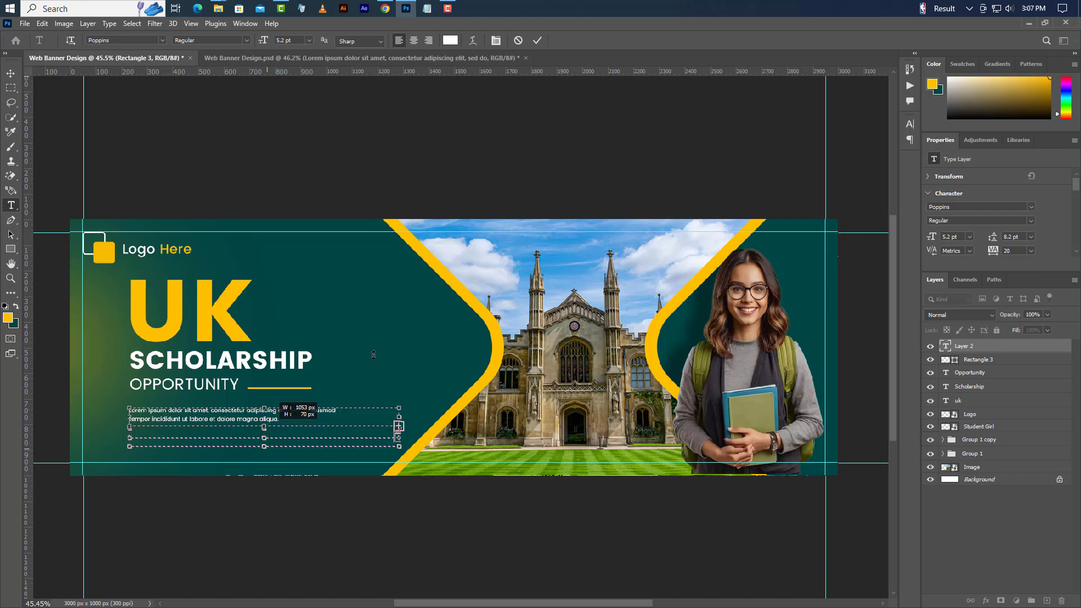
- Commit the paragraph and draw a dark rectangle at the lower left below it
left_click(10, 74)
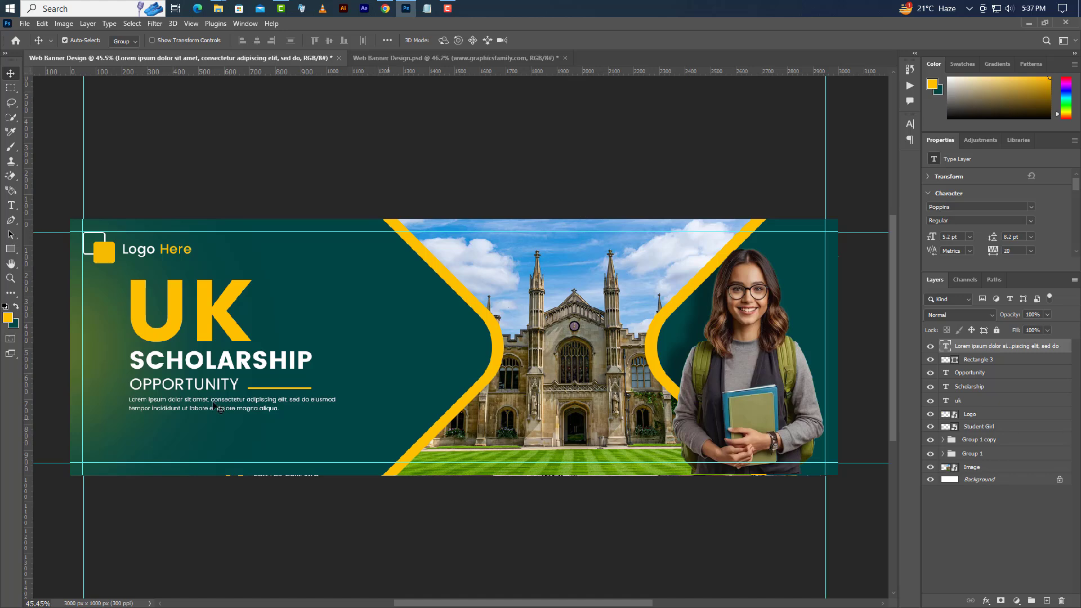
left_click_drag(11, 248, 54, 253)
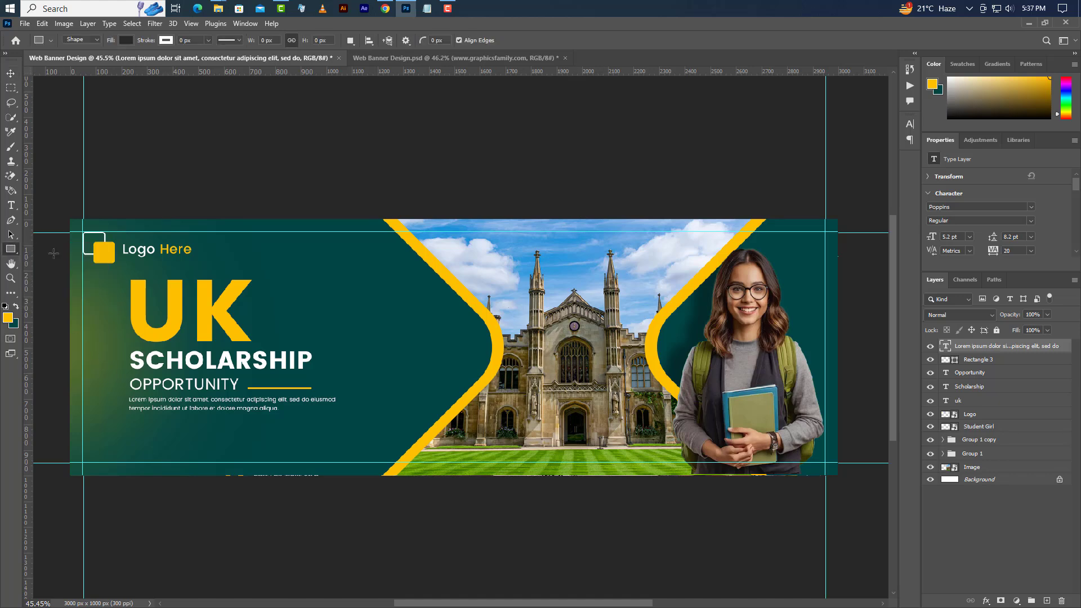
left_click_drag(83, 425, 137, 442)
- Size the rectangle to 260 × 70 px with 35 px rounded corners
left_click(965, 190)
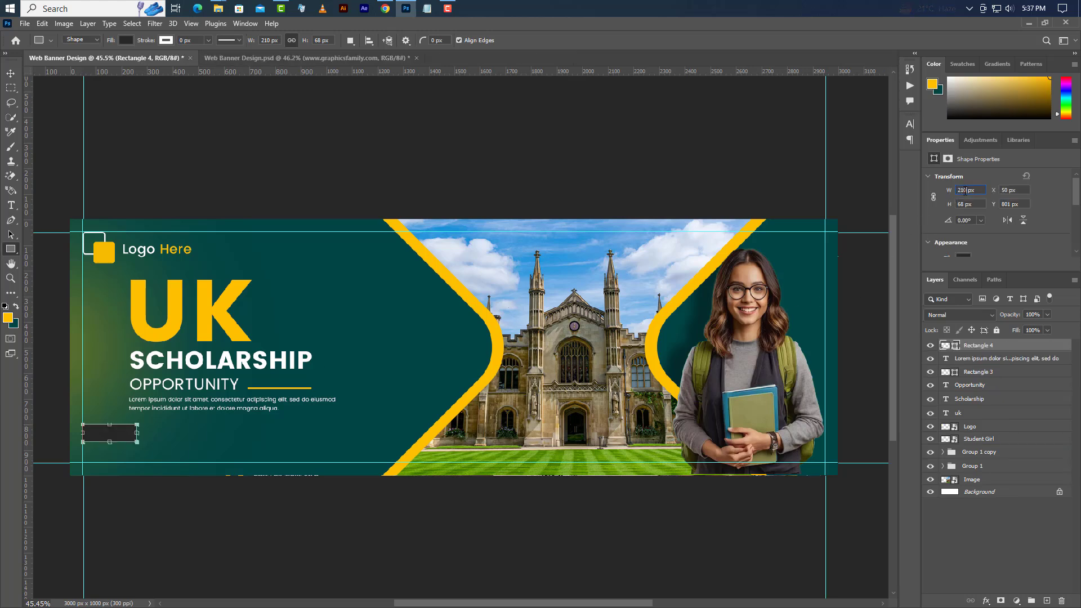
type("260")
key("Tab")
type("70")
key("Return")
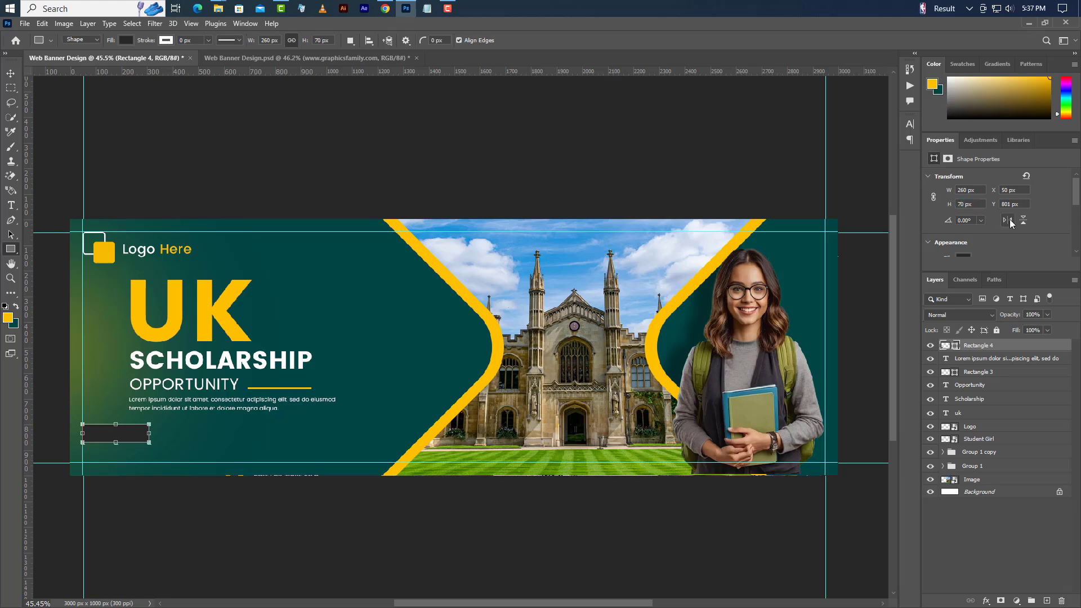
scroll(993, 222, "down", 4)
left_click_drag(950, 231, 1063, 236)
right_click(1031, 344)
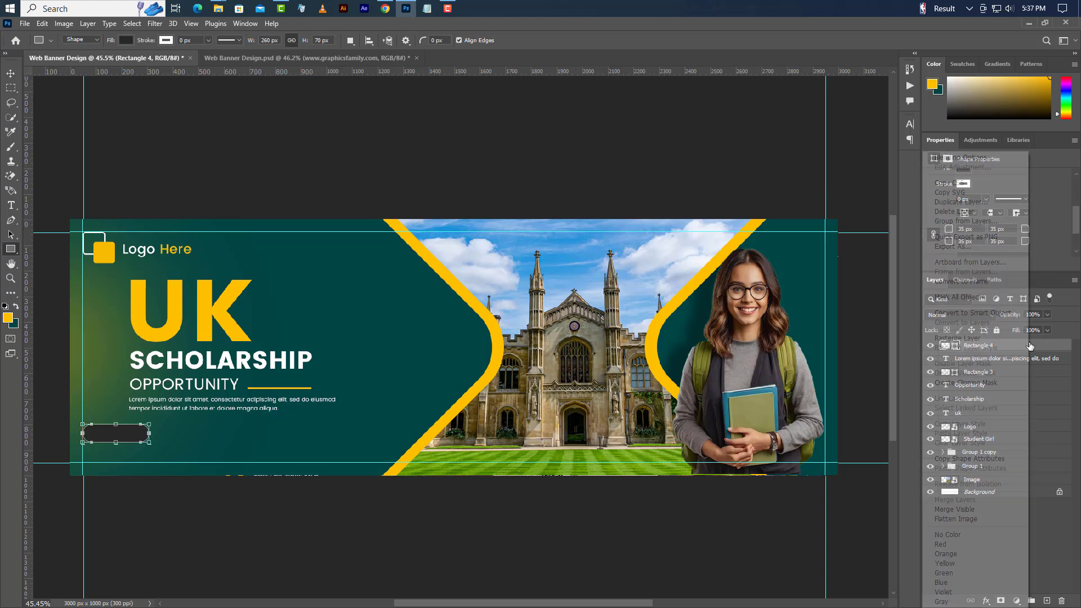
left_click(965, 160)
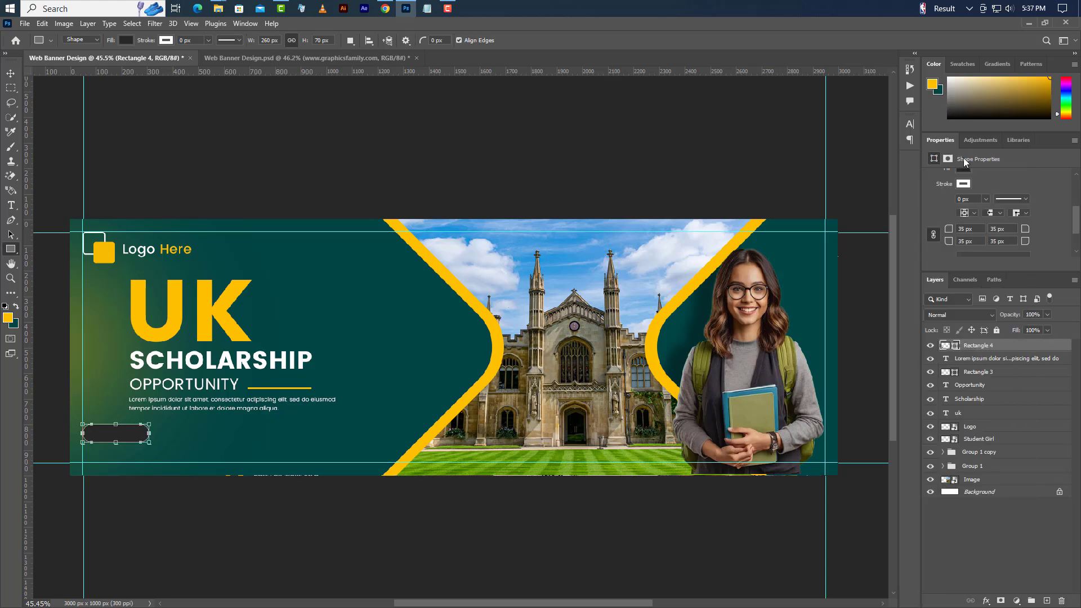
- Give Rectangle 4 a Gradient Overlay running from teal #014544 to yellow #f5bc03
left_click(240, 394)
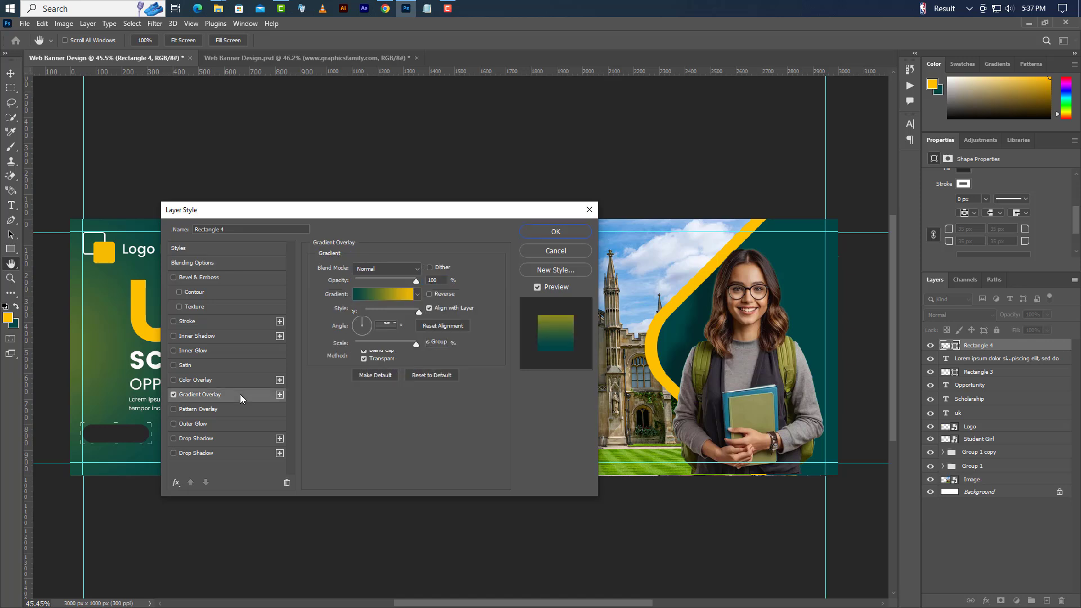
left_click(402, 294)
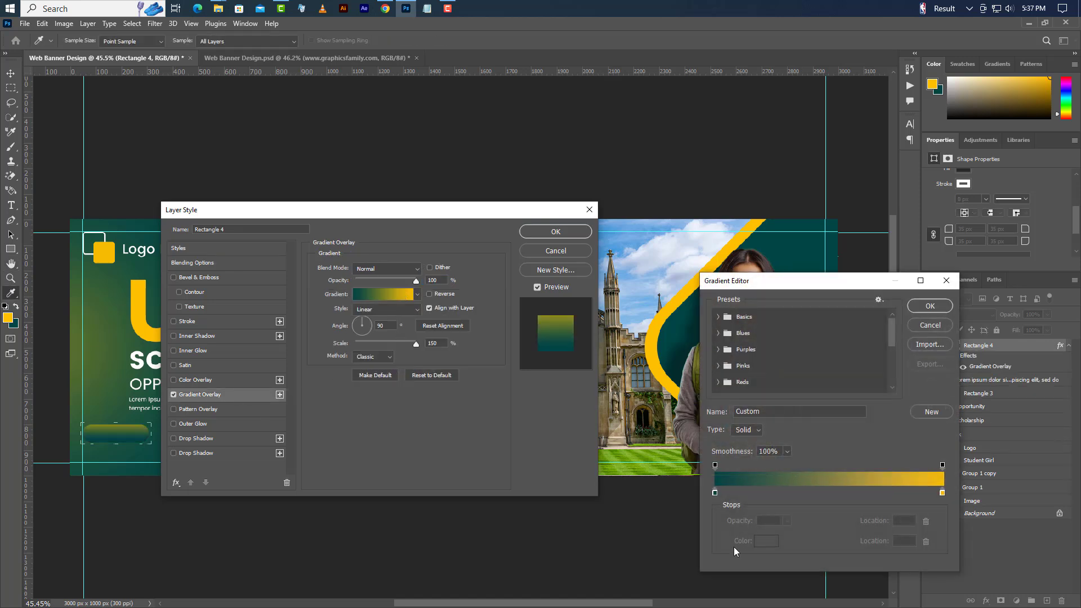
double_click(715, 493)
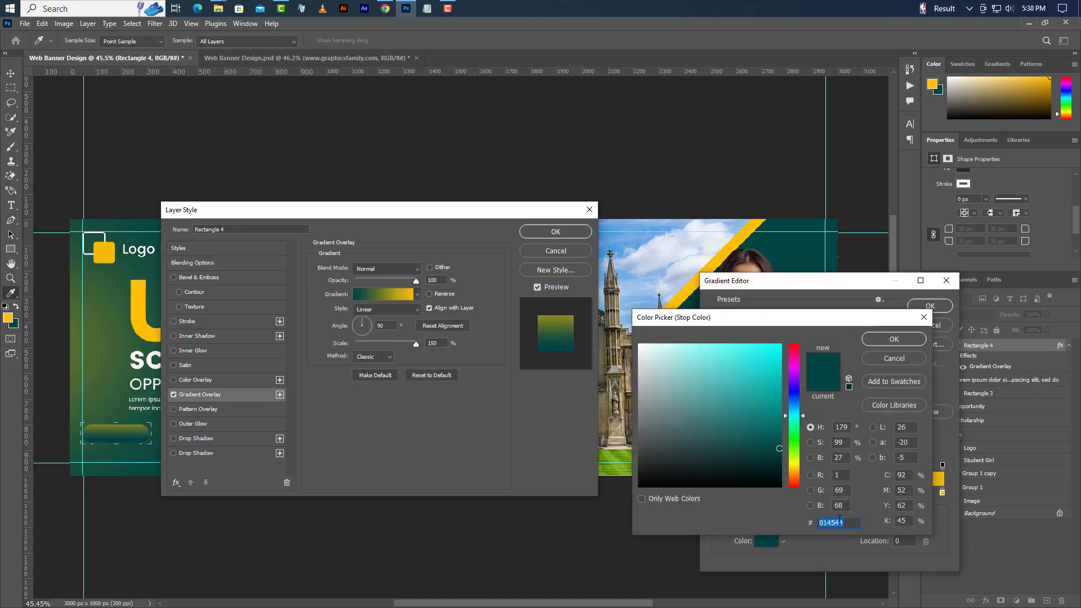
left_click(894, 339)
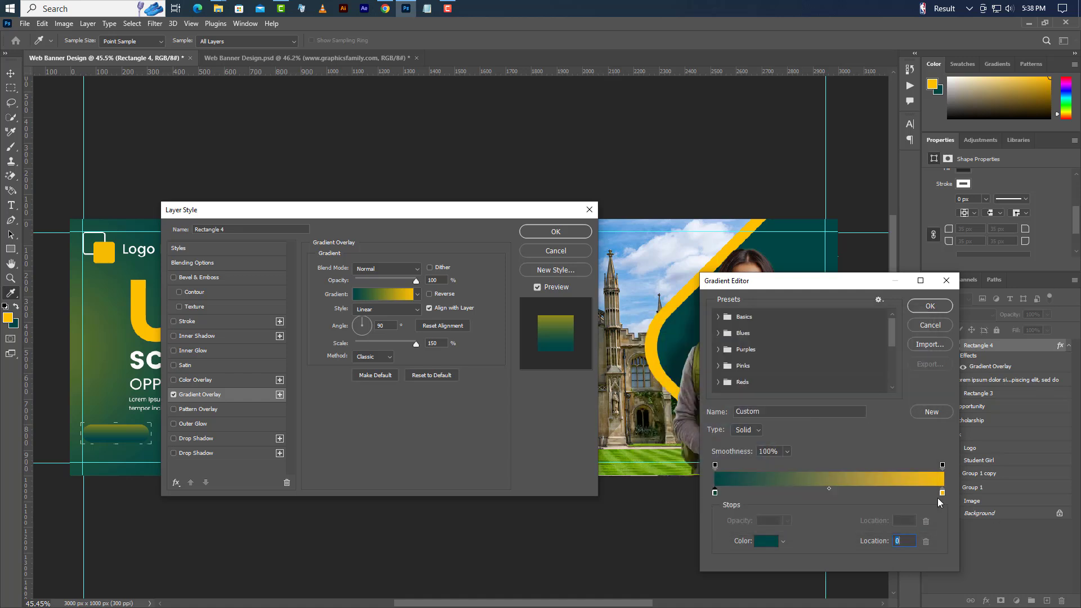
left_click(942, 494)
double_click(942, 494)
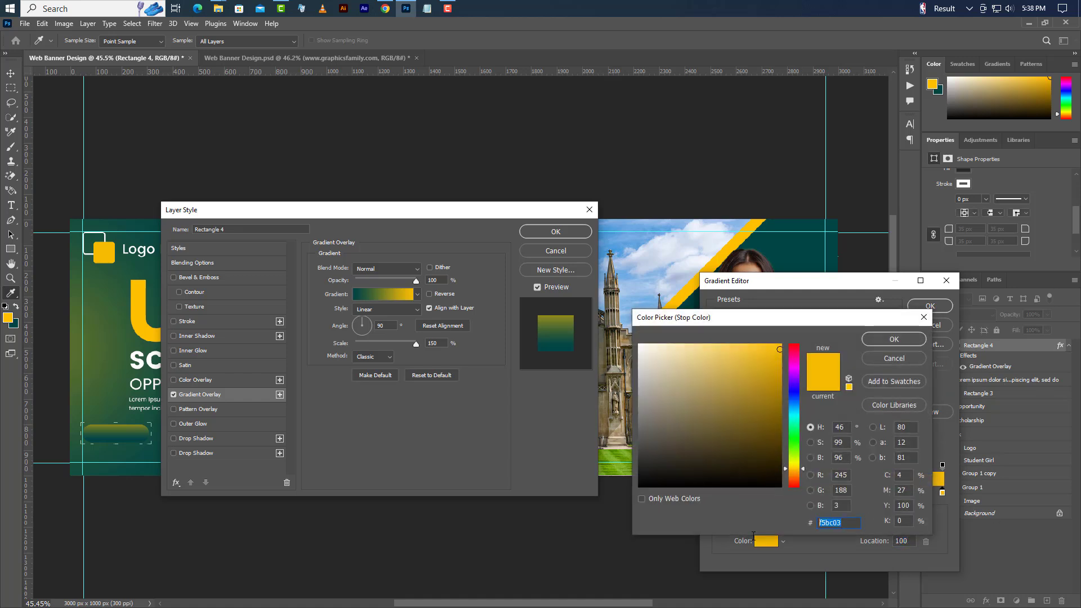
left_click(911, 340)
left_click(930, 305)
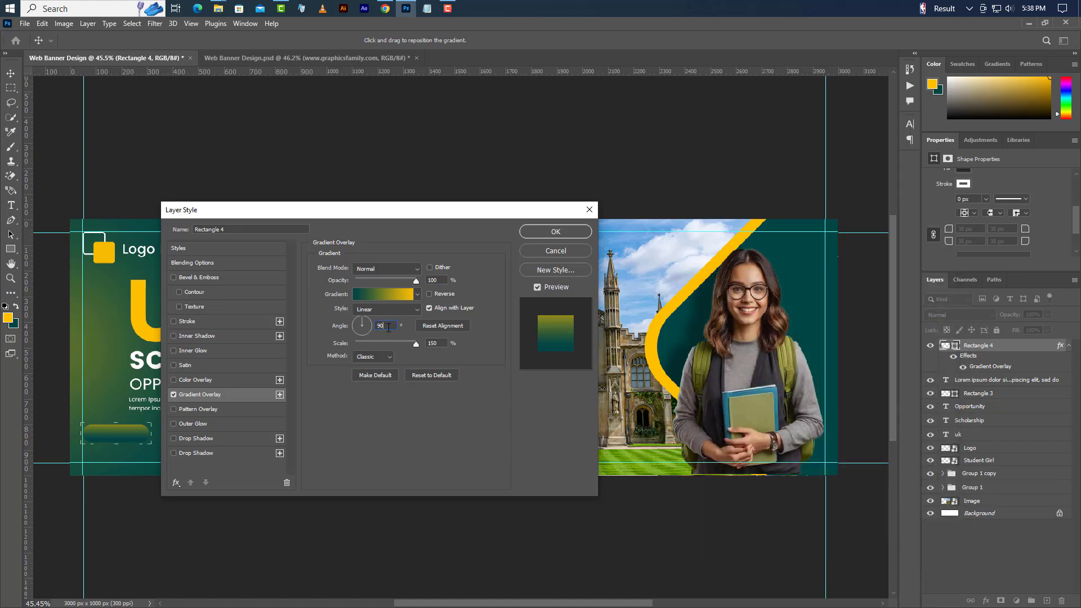
left_click(570, 240)
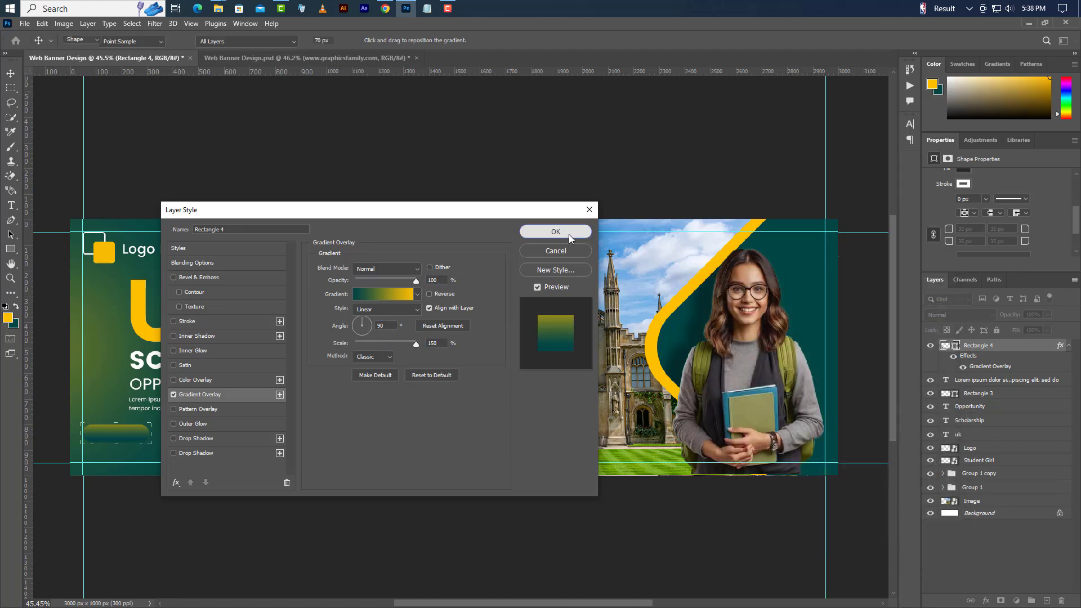
- Add a new layer and type 'Learn More' on the button in 8 pt Poppins SemiBold
left_click(1047, 601)
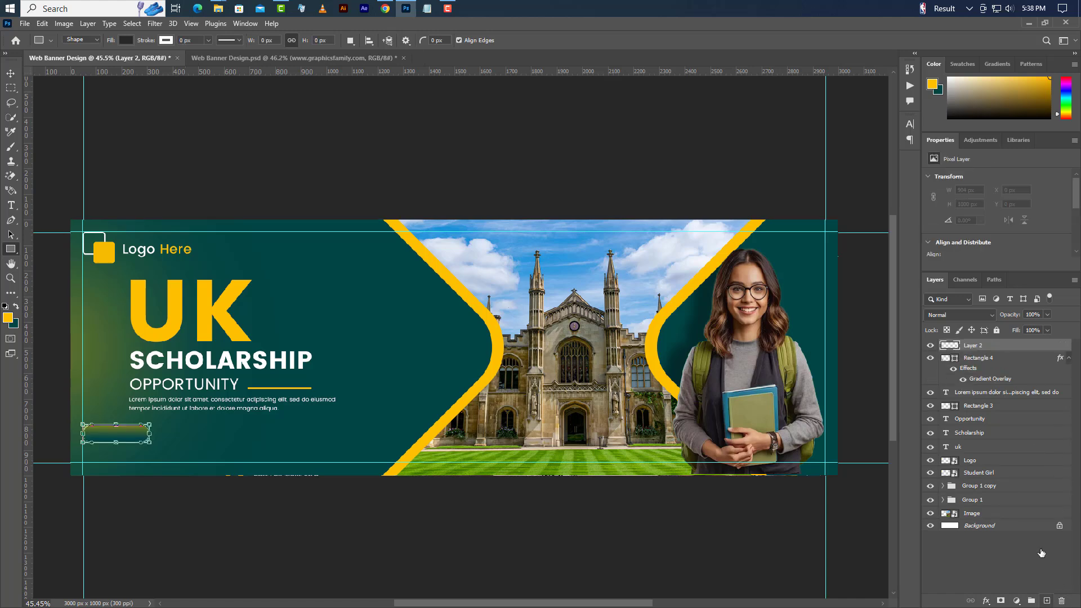
left_click(11, 205)
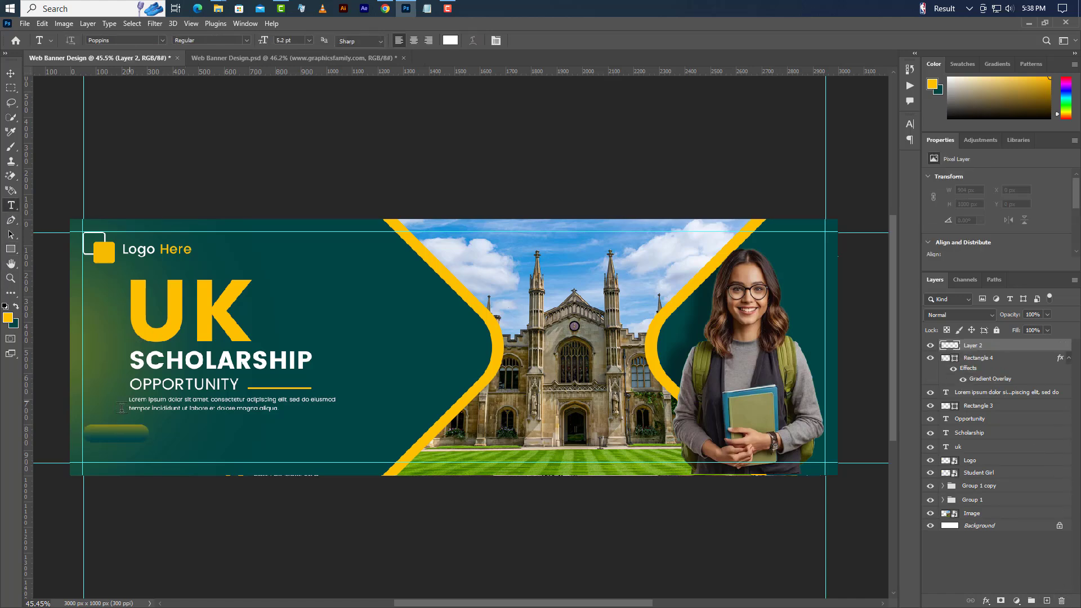
left_click(90, 437)
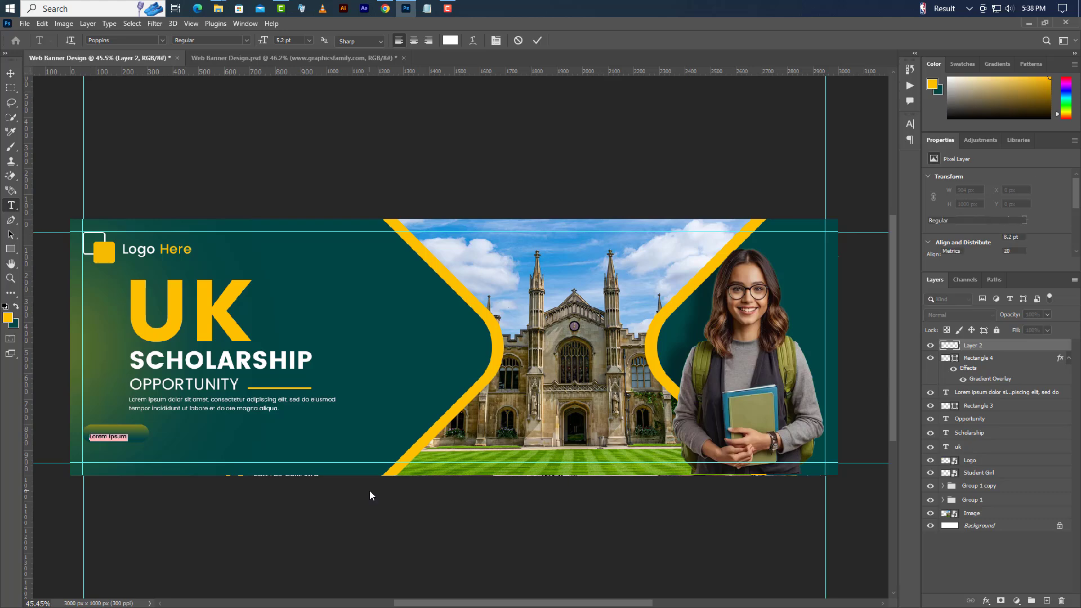
type("Learn More")
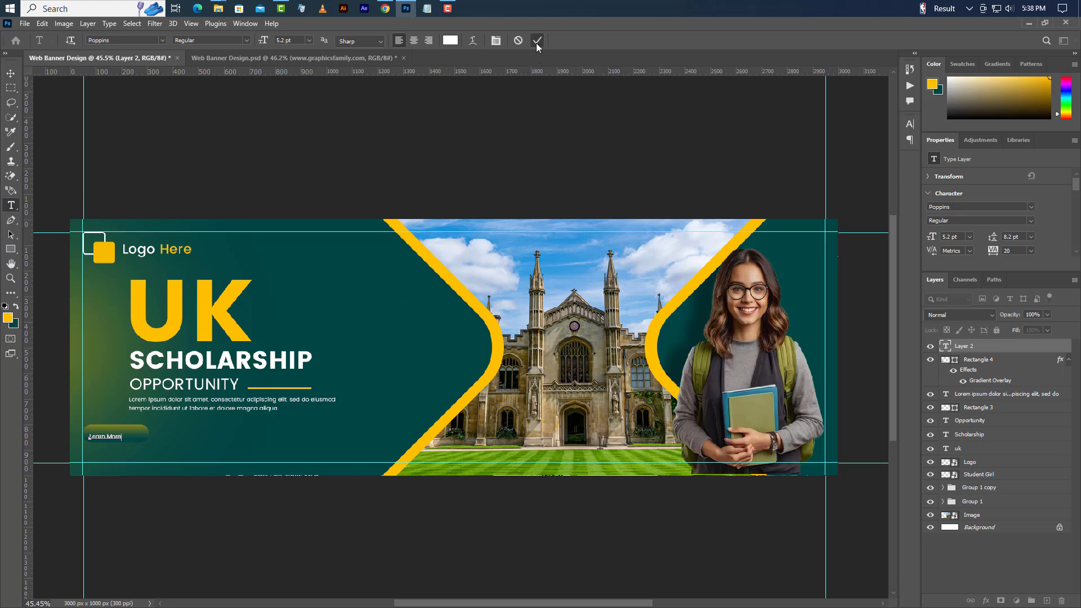
left_click(537, 41)
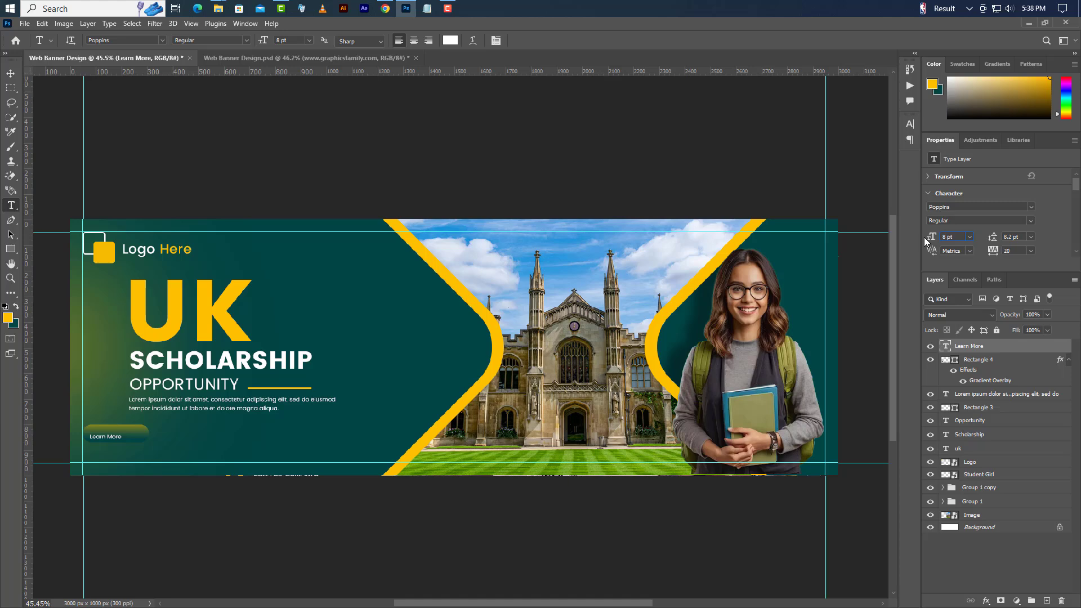
key("Return")
left_click(1030, 221)
left_click(957, 260)
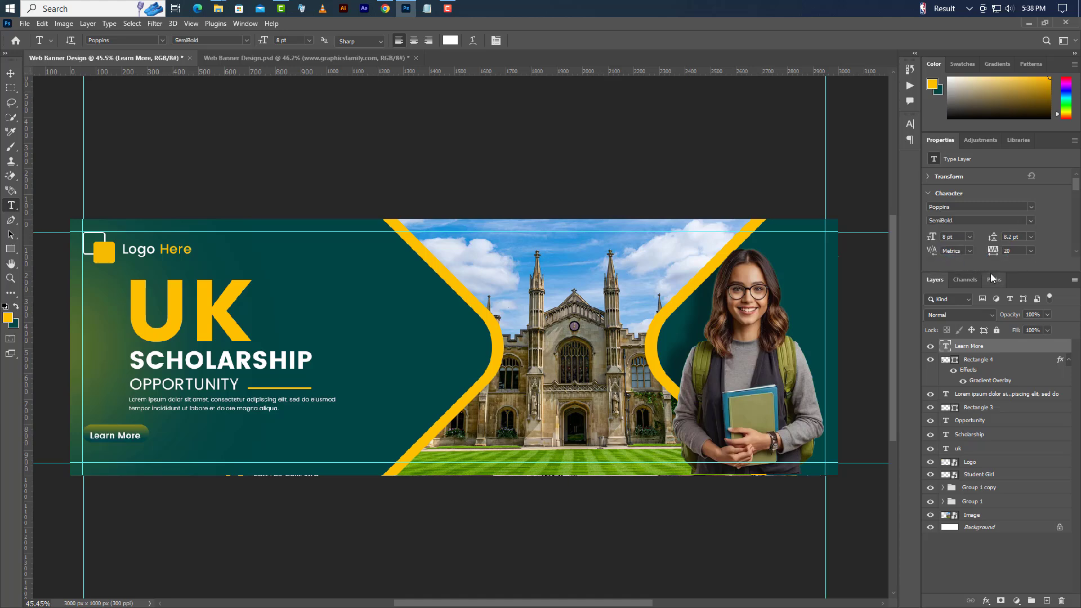
- Centre 'Learn More' horizontally and vertically on the button shape, then deselect
left_click(10, 74)
left_click(258, 41)
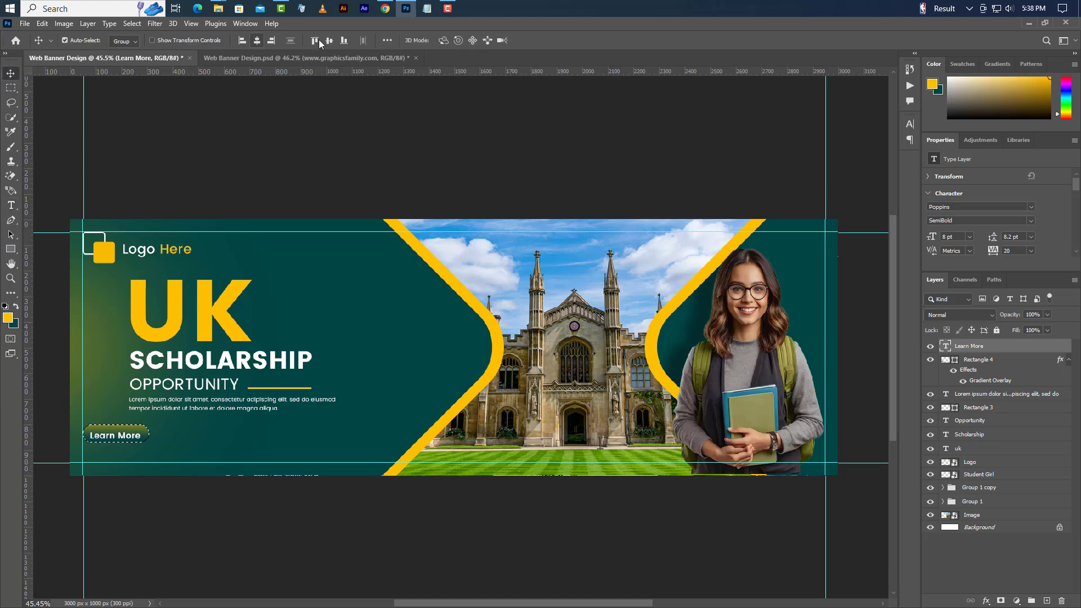
left_click(329, 40)
left_click(132, 23)
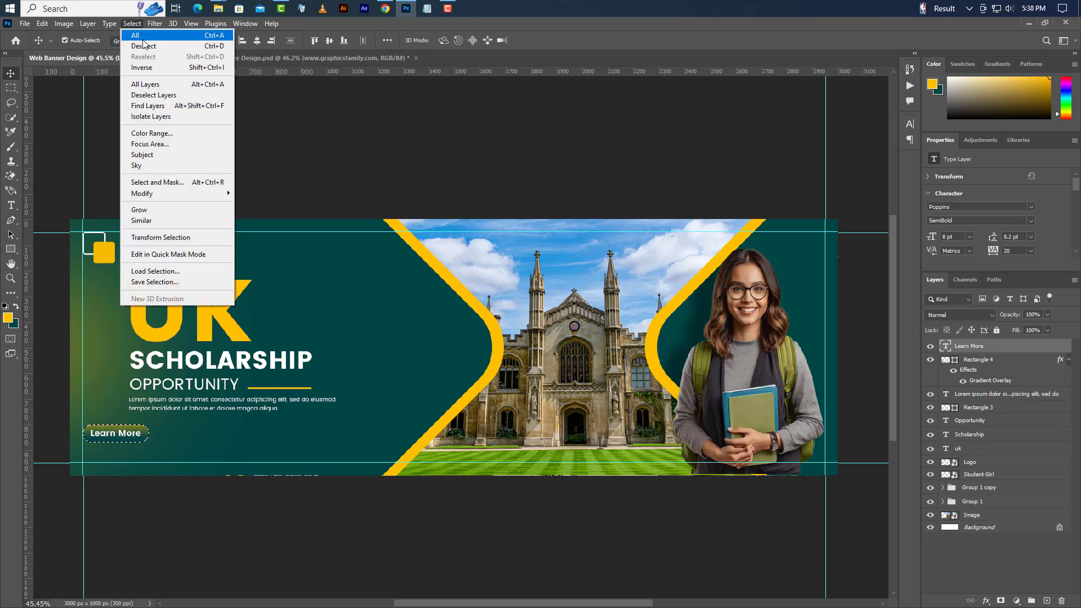
left_click(144, 45)
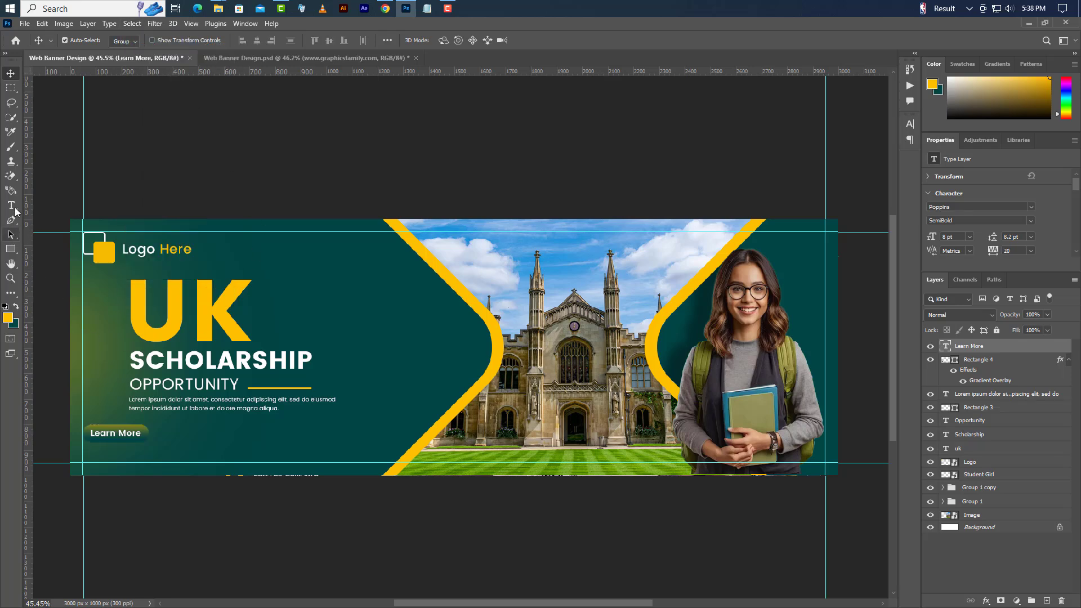
left_click(11, 206)
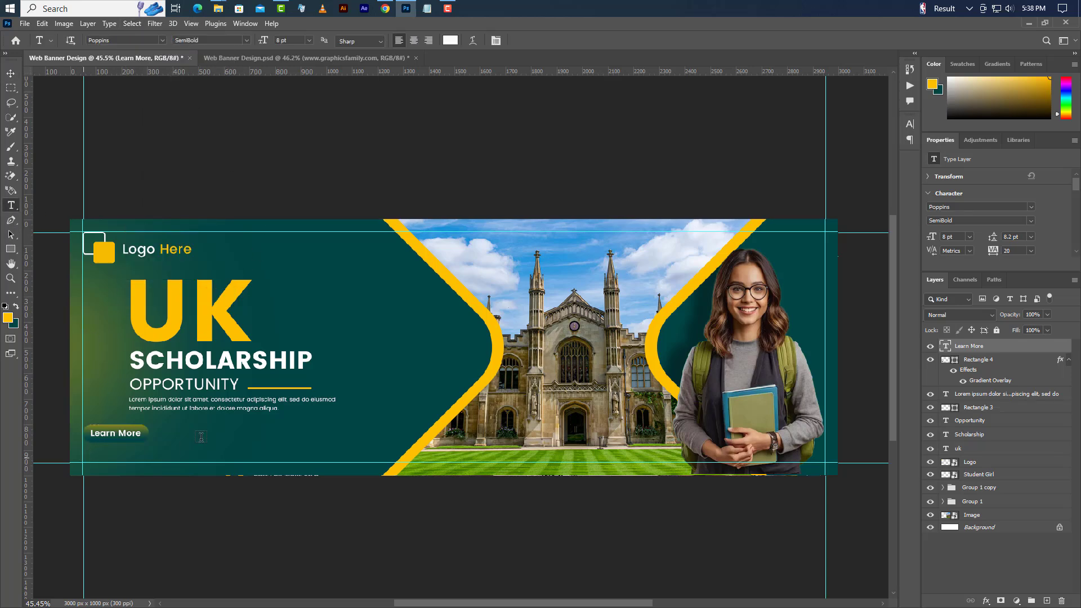
left_click(84, 457)
type("www.gr")
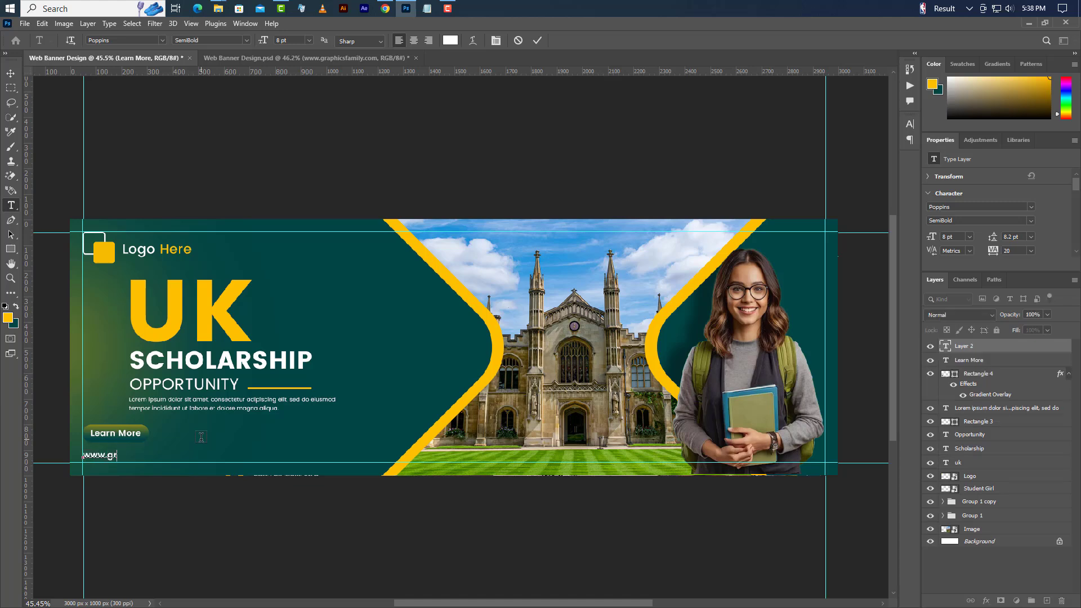
type("aphicsfamily.com")
left_click(537, 40)
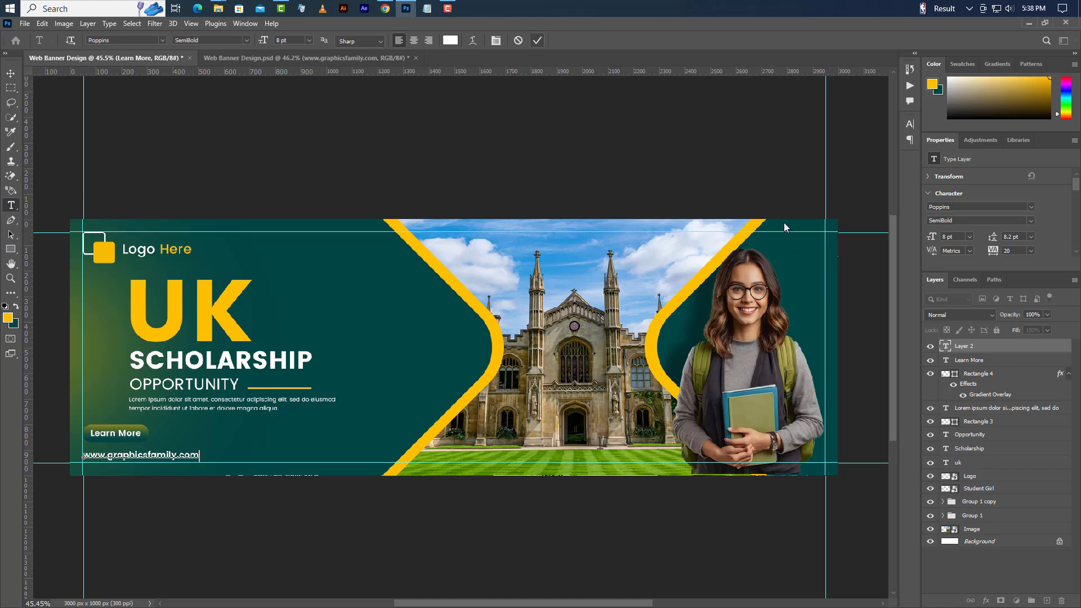
left_click(1031, 221)
left_click(957, 240)
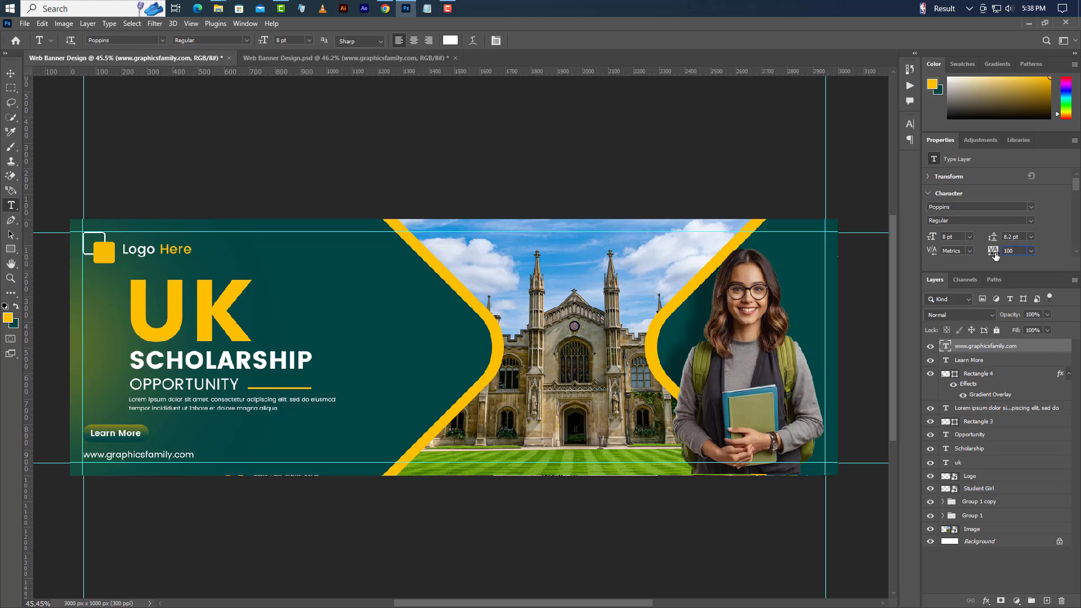
type("100")
key("Return")
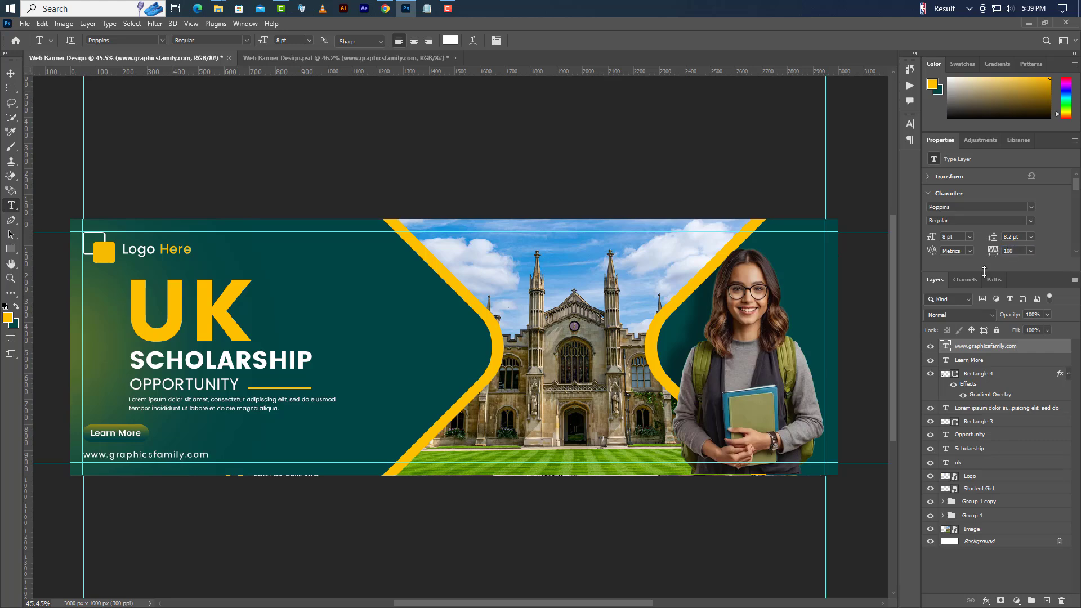
- Group Learn More and Rectangle 4 into Group 2 and nudge the group down
left_click(998, 363)
left_click(1001, 373, "shift")
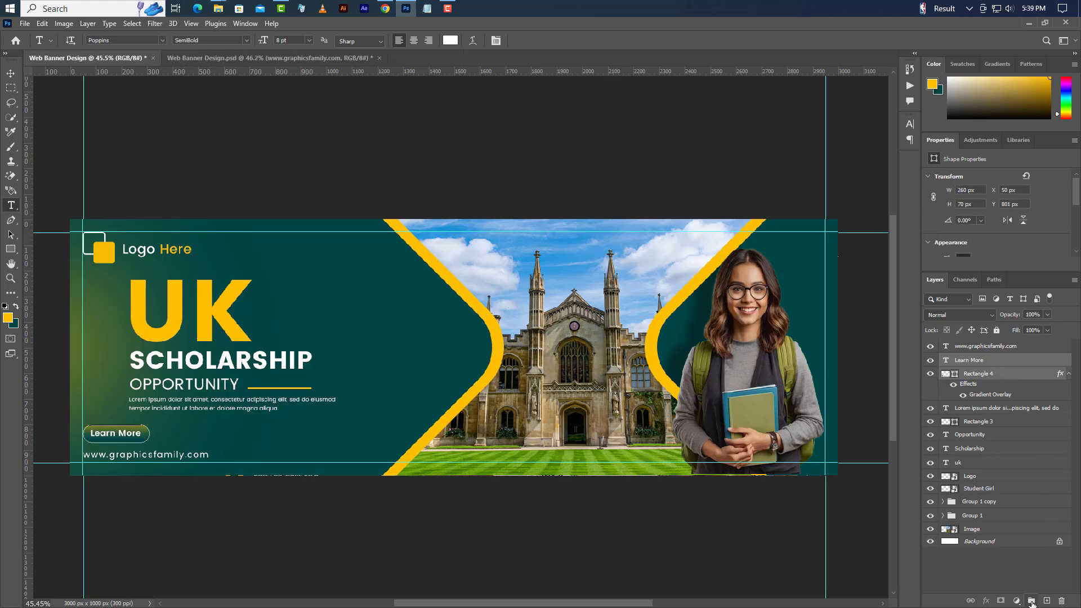
key("ctrl+g")
left_click(12, 73)
key("Down")
key("Down")
key("Down")
key("Down")
key("Down")
key("Down")
key("Down")
key("Down")
key("Down")
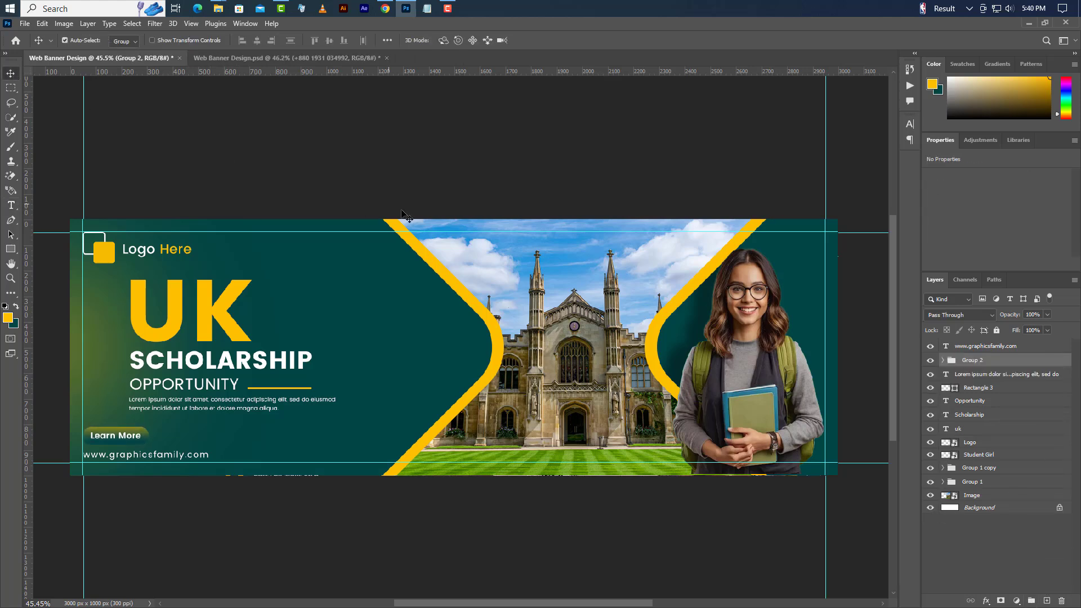
- Add 'CALL FOR MORE INFO' beside the address and set it to 5.7 pt
scroll(279, 492, "up", 5)
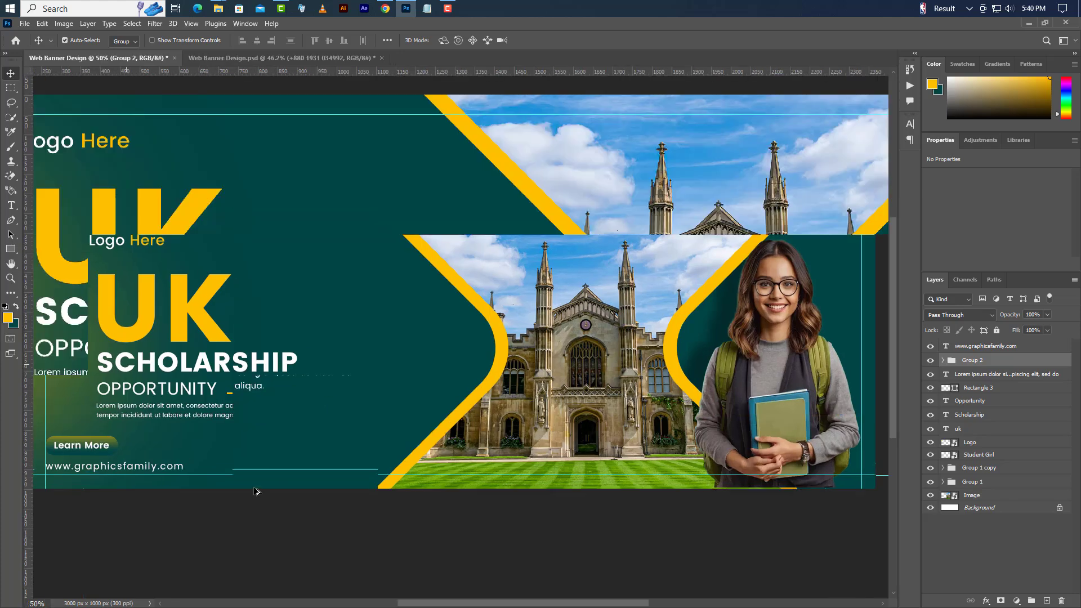
left_click(10, 205)
left_click(288, 431)
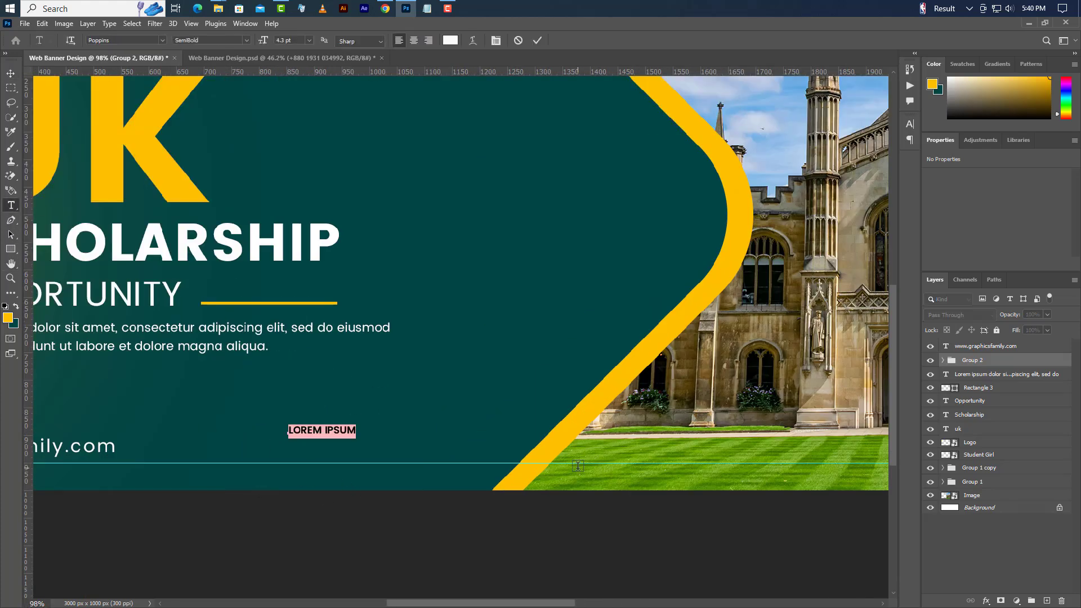
type("CALL FOR M")
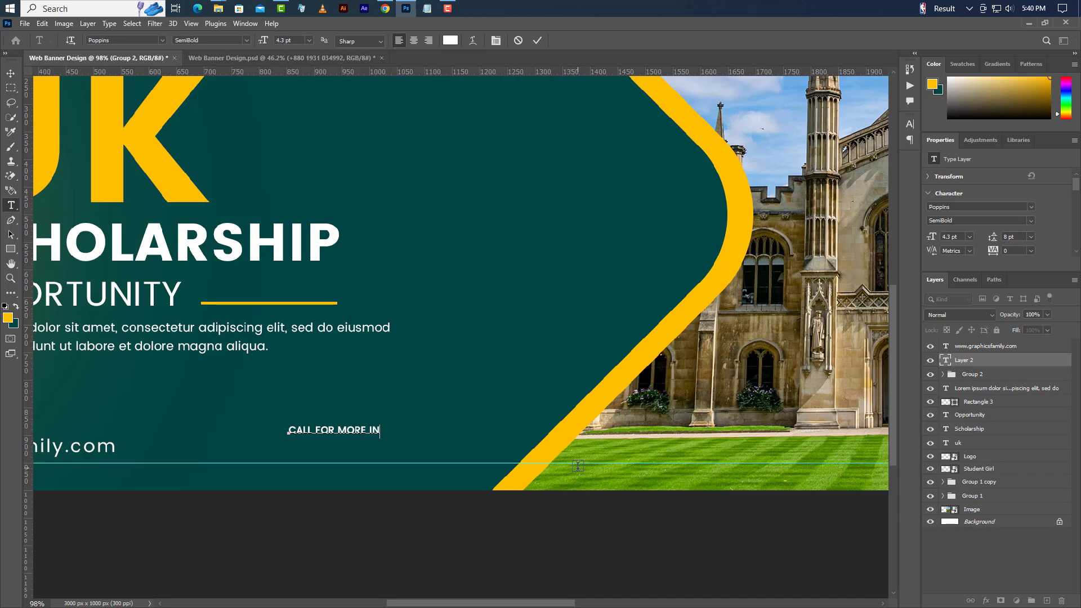
left_click(536, 40)
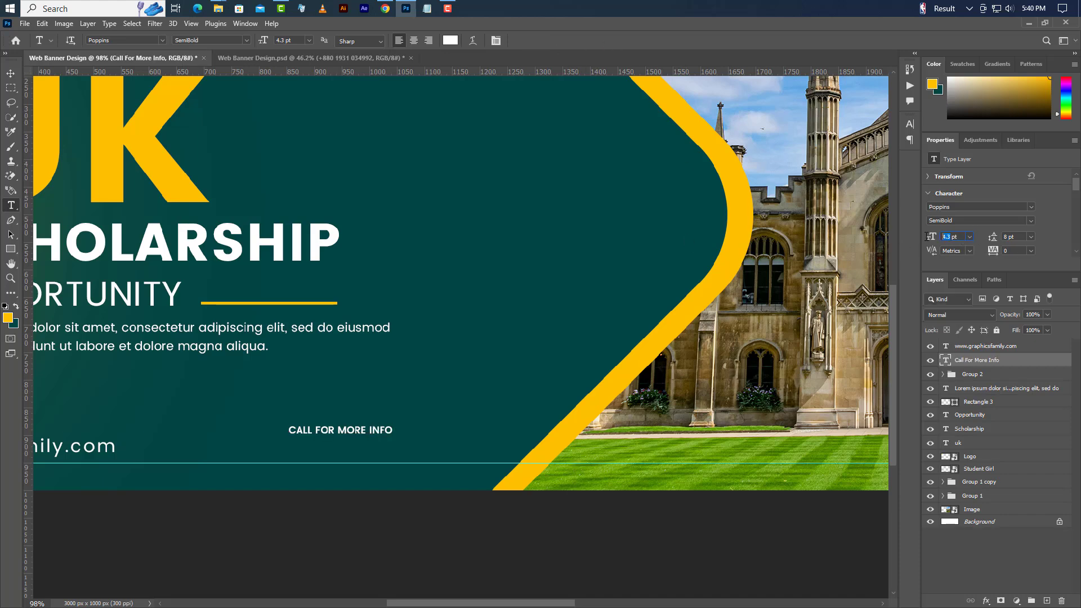
type("5.7")
key("Return")
left_click(931, 221)
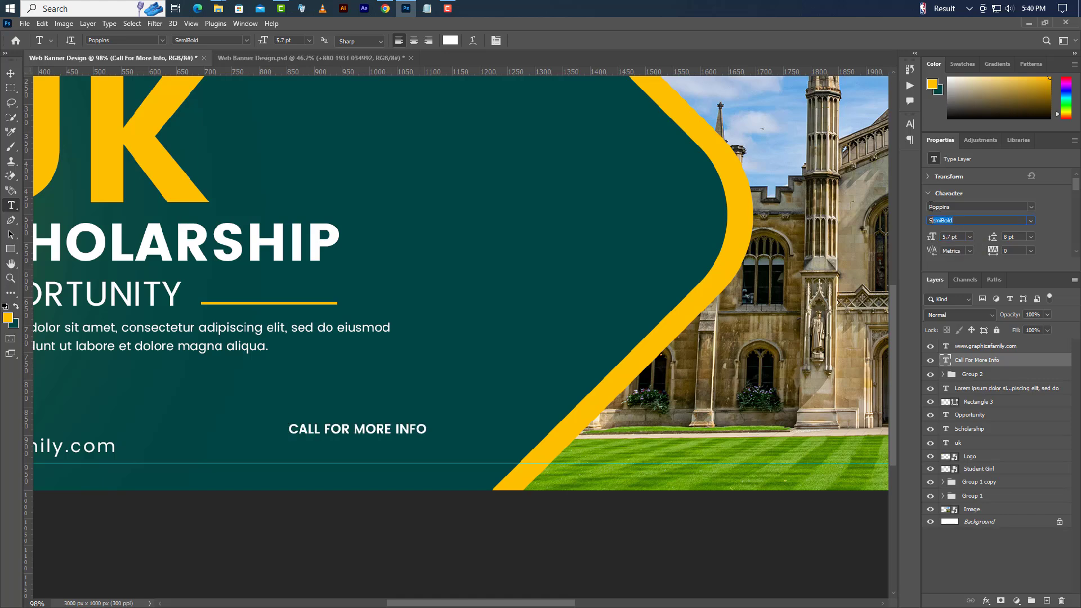
left_click(931, 207)
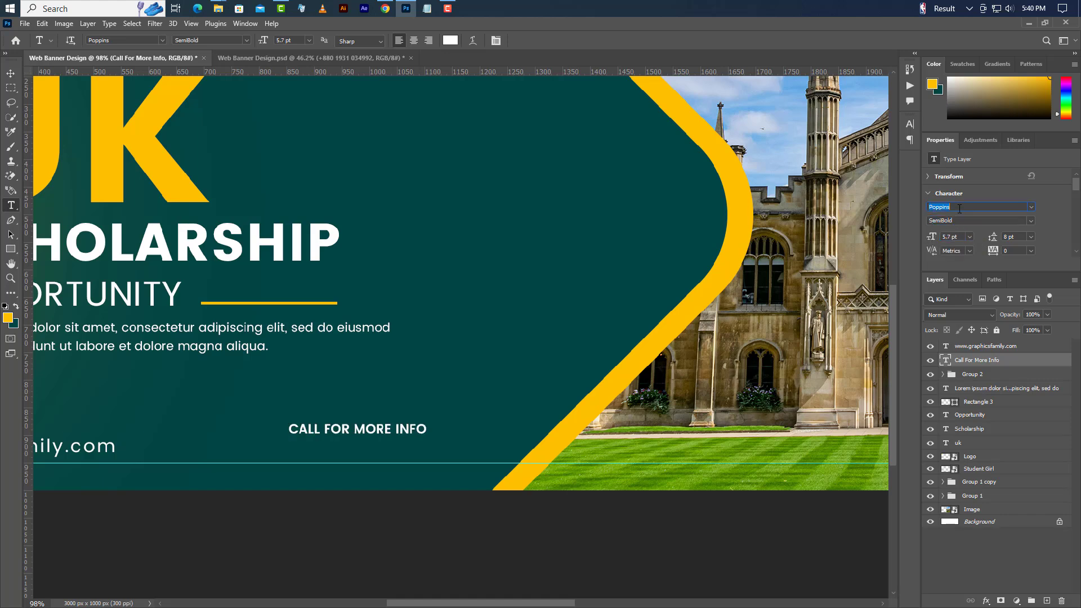
- Type the contact phone number beneath that label and enlarge it to 8.9 pt
left_click(289, 452)
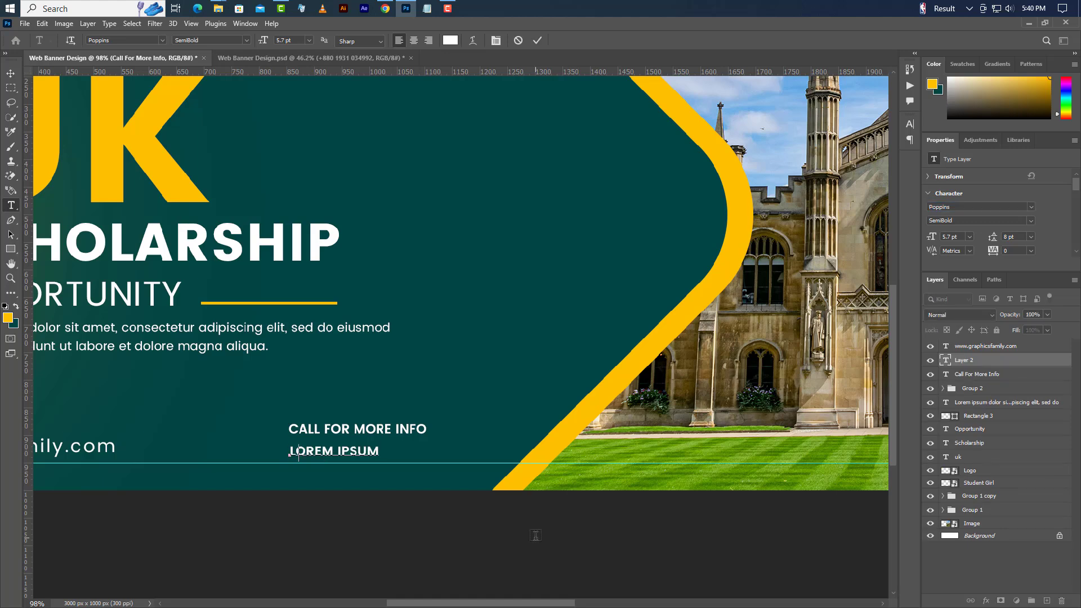
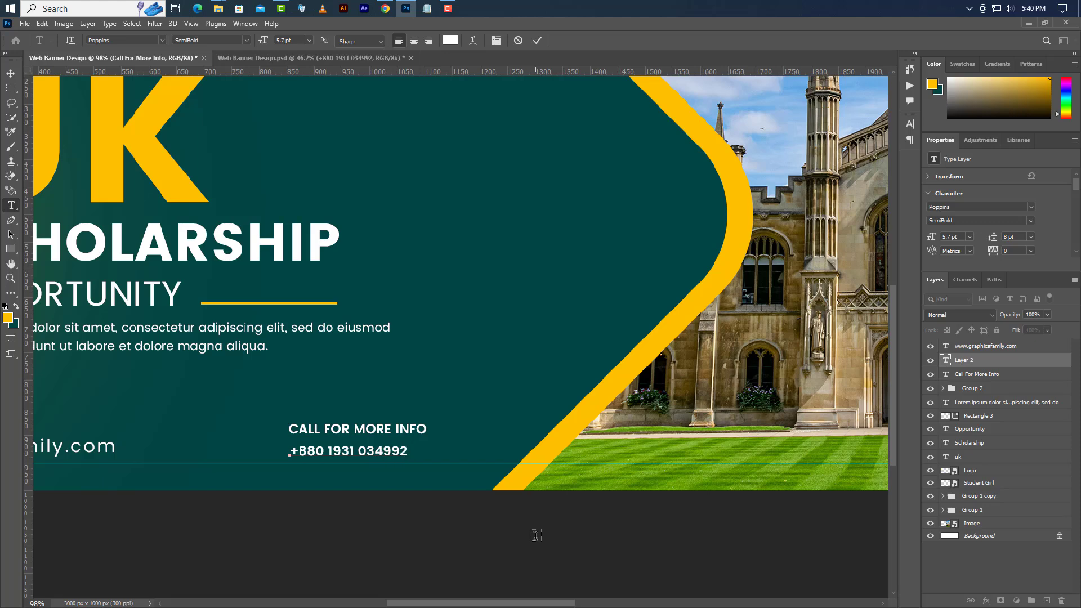
left_click(539, 40)
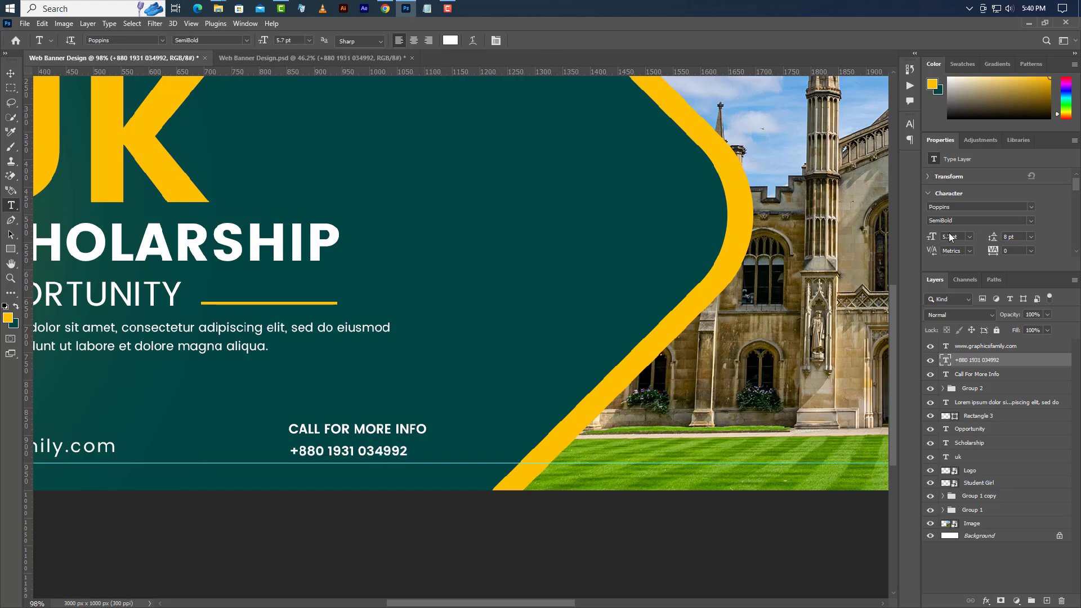
left_click(933, 237)
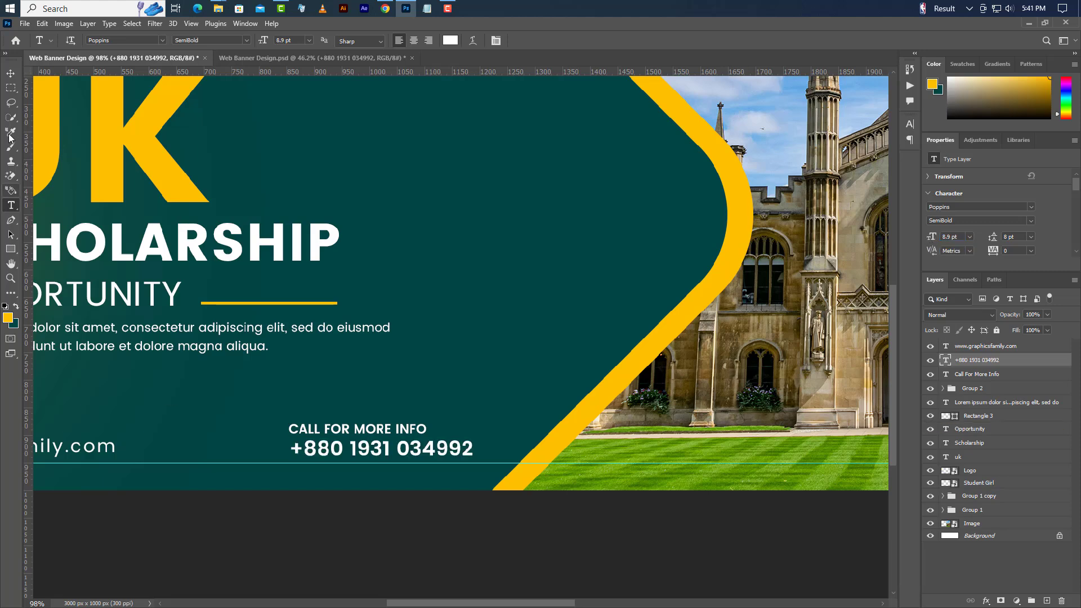
left_click(9, 75)
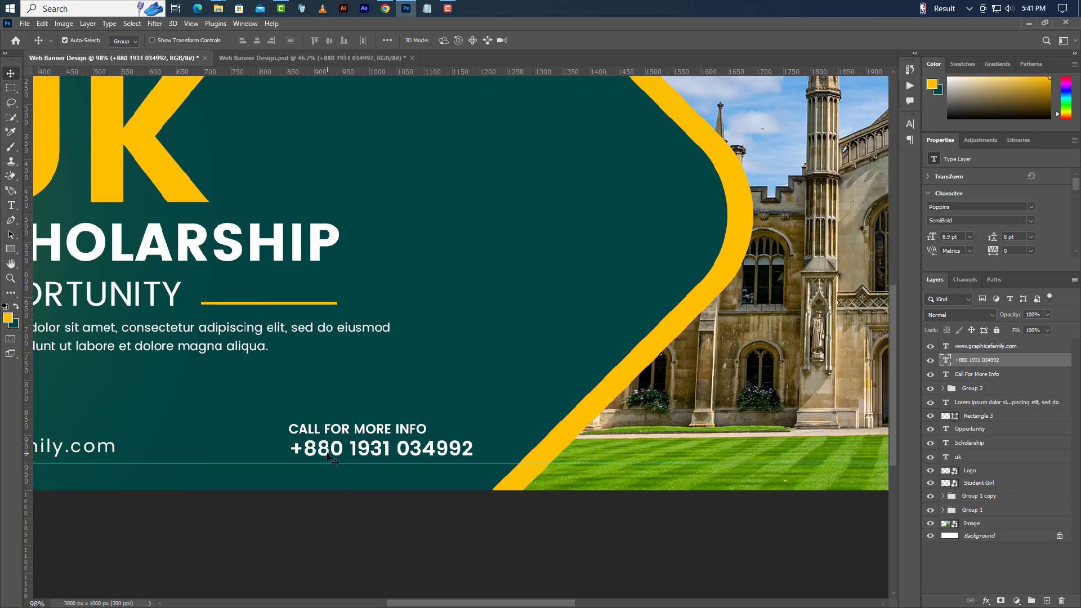
- Place old_phone-512.png on the banner, scaled down to about 110 px beside the contact text
left_click(401, 9)
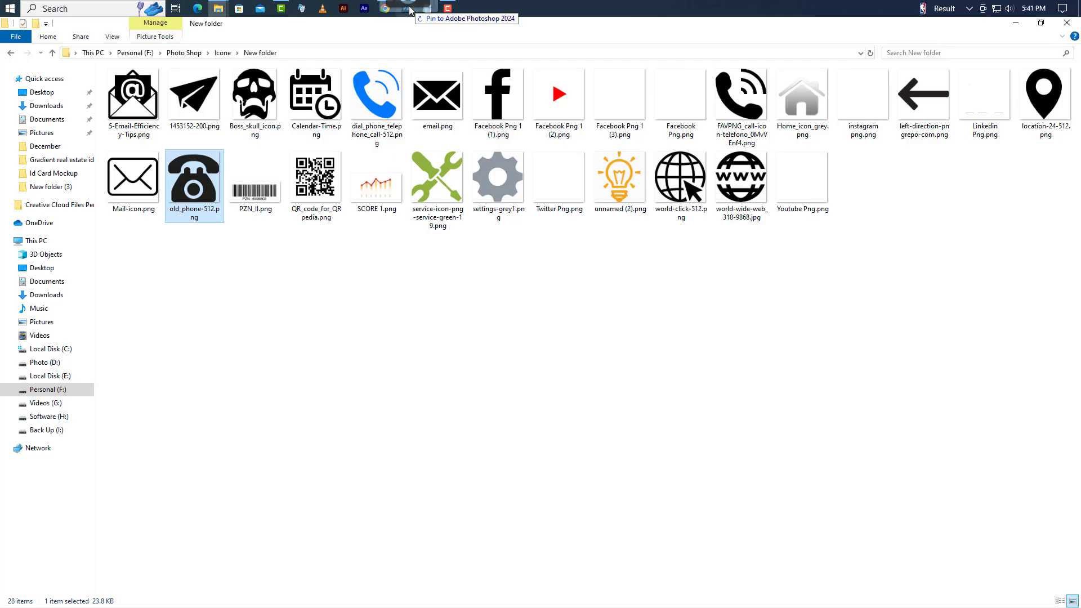
left_click_drag(409, 10, 350, 339)
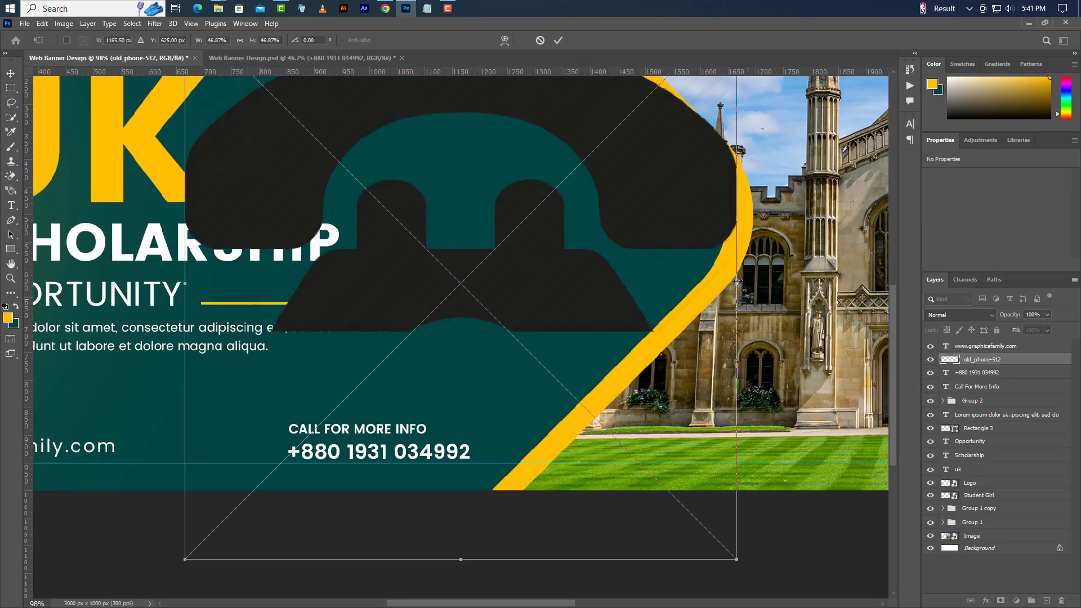
left_click_drag(738, 281, 261, 411)
left_click_drag(233, 338, 260, 452)
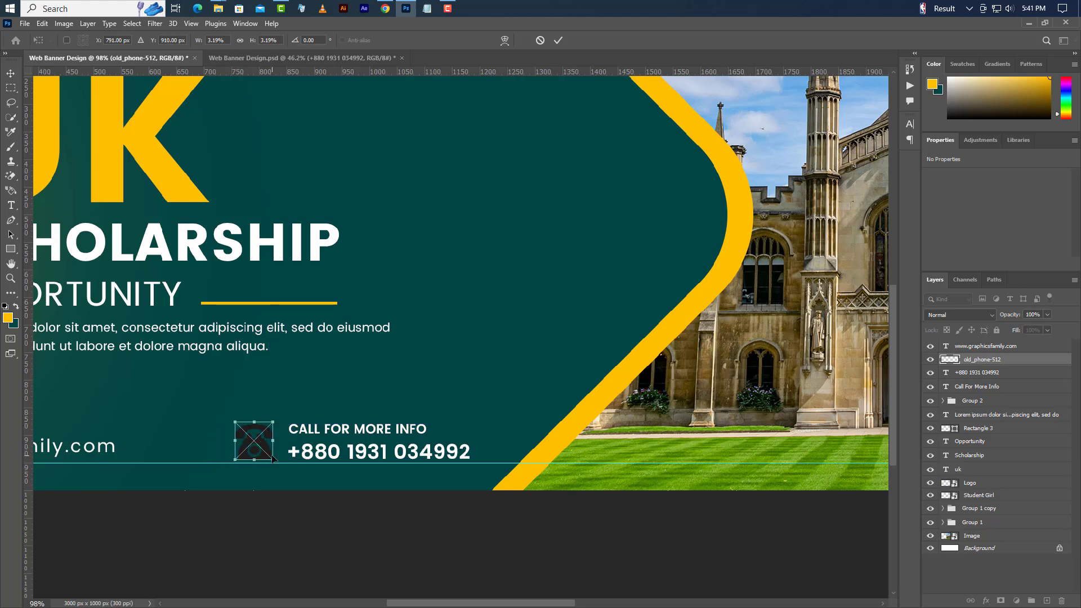
key("Left")
left_click(559, 43)
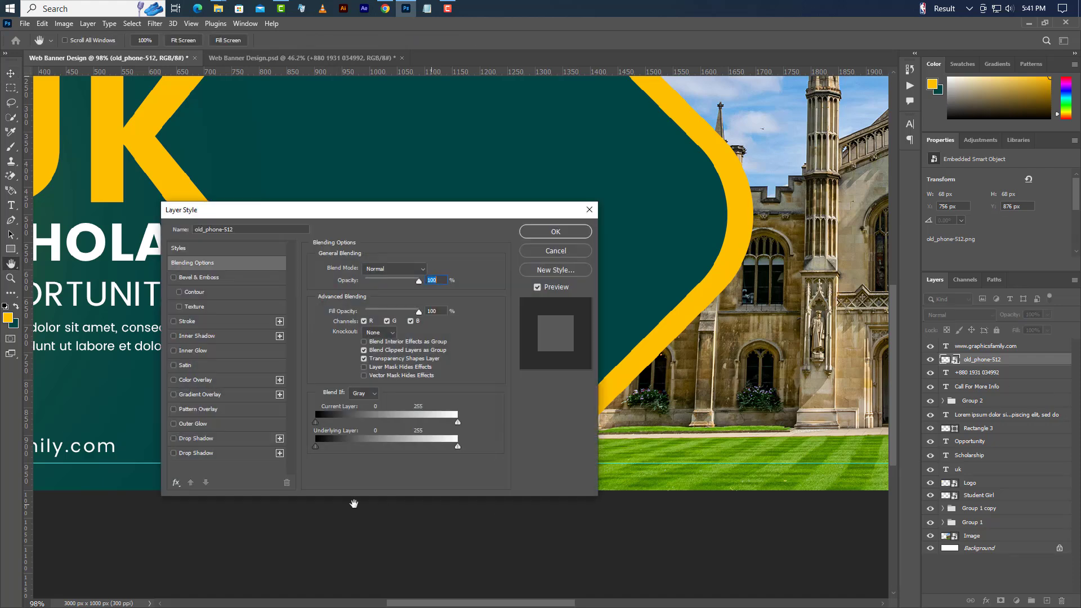
- Give the phone icon a yellow ffc000 Color Overlay
left_click(195, 379)
left_click(429, 269)
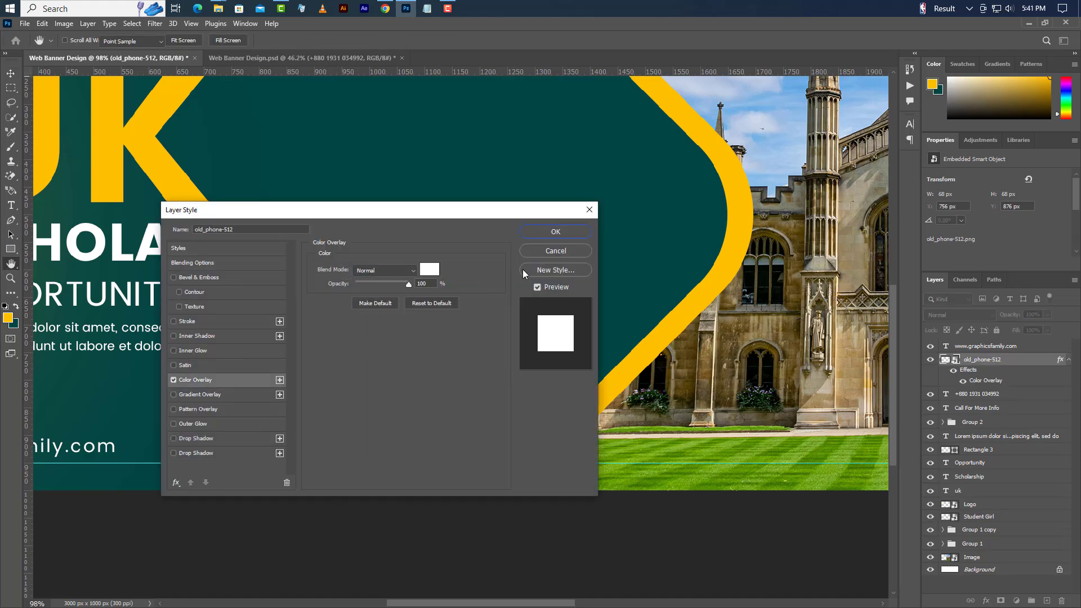
type("ffc000")
left_click(893, 339)
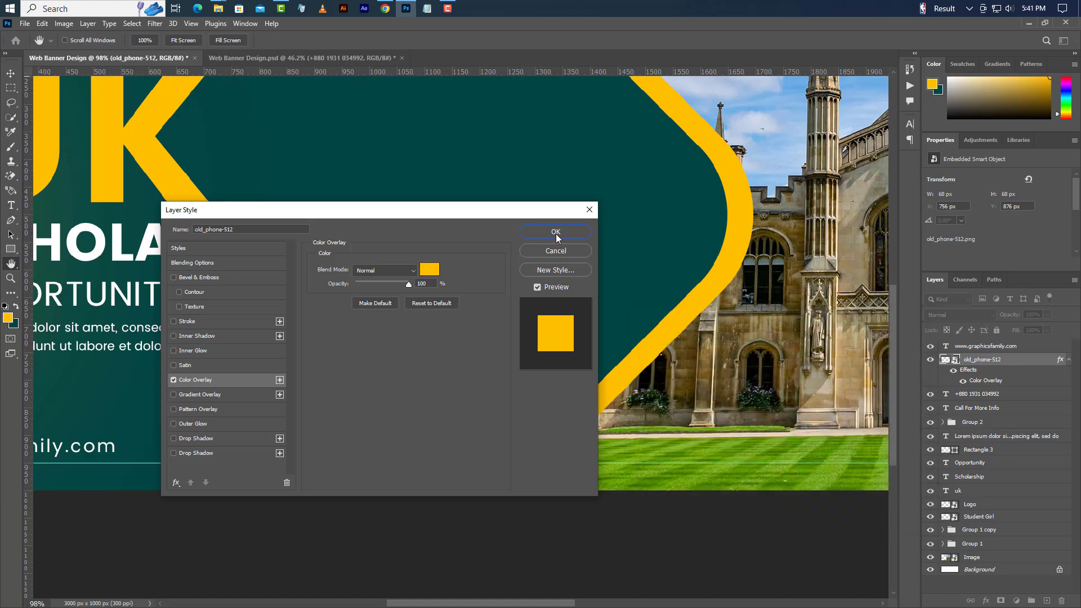
left_click(555, 233)
- Nudge the icon left, then shift it with the contact text layers into position
key("Left")
key("Left")
key("Left")
key("Left")
key("Left")
key("Left")
key("Left")
key("Left")
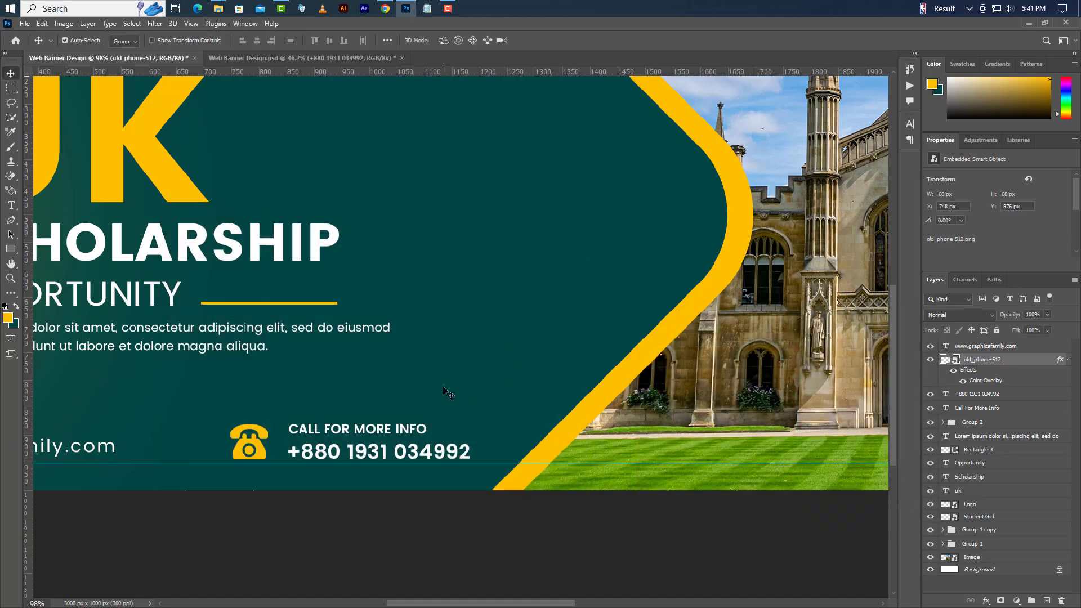
scroll(442, 387, "down", 3)
left_click(988, 396, "ctrl")
left_click(989, 410, "ctrl")
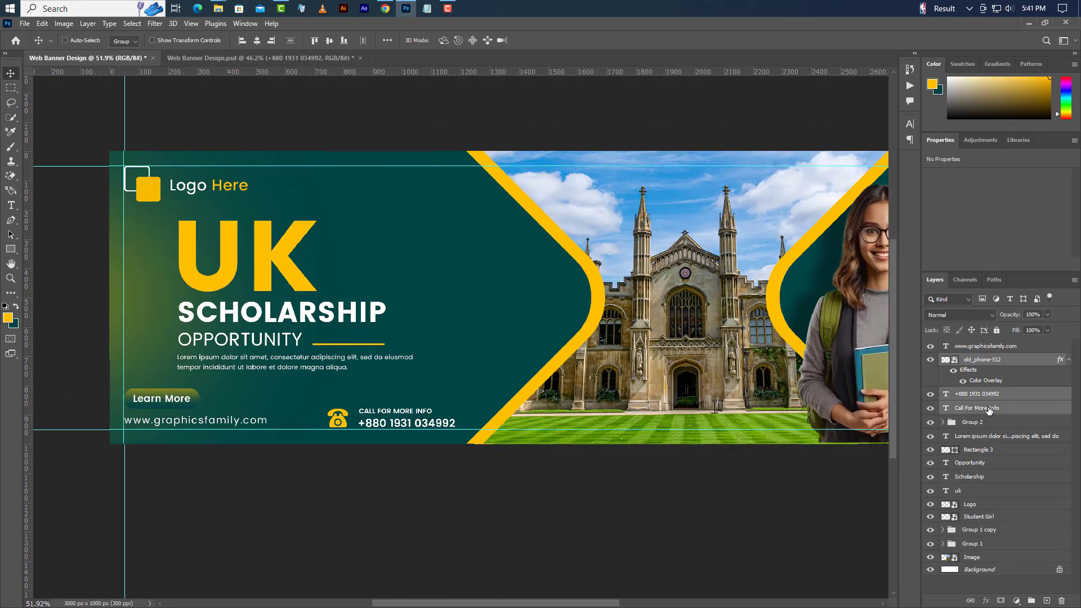
key("Right")
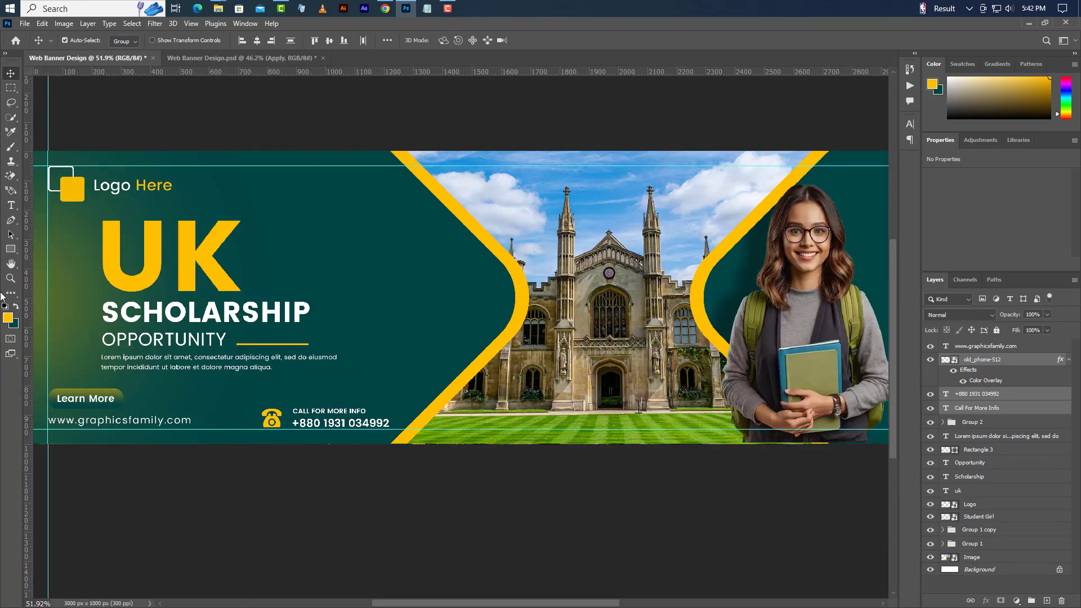
- Draw a 220 px circle beside the yellow curve with the Ellipse tool
left_click(11, 249)
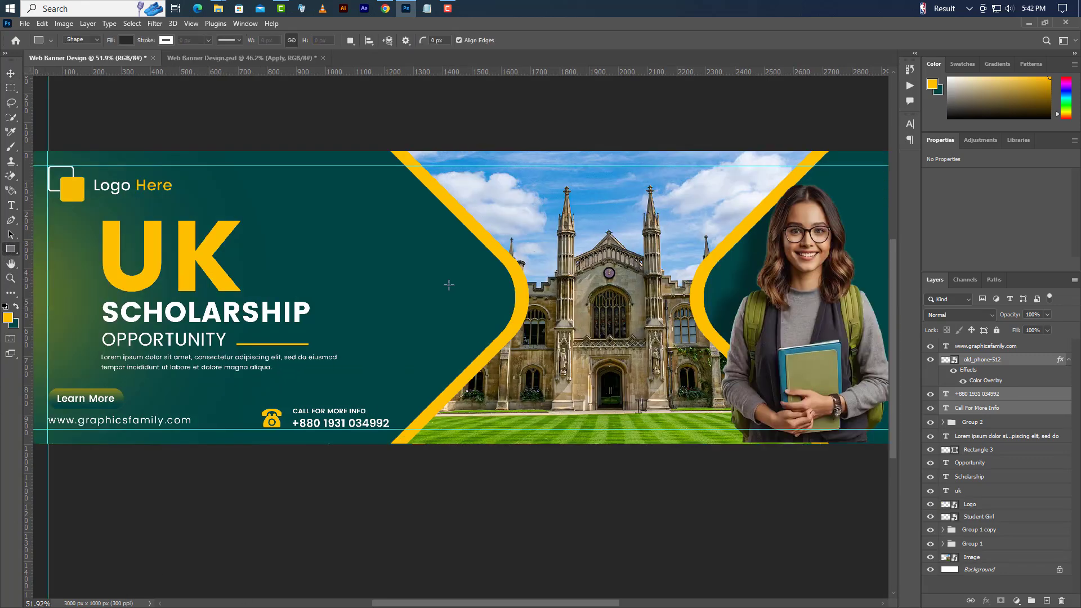
key("shift+u")
left_click_drag(445, 277, 500, 332)
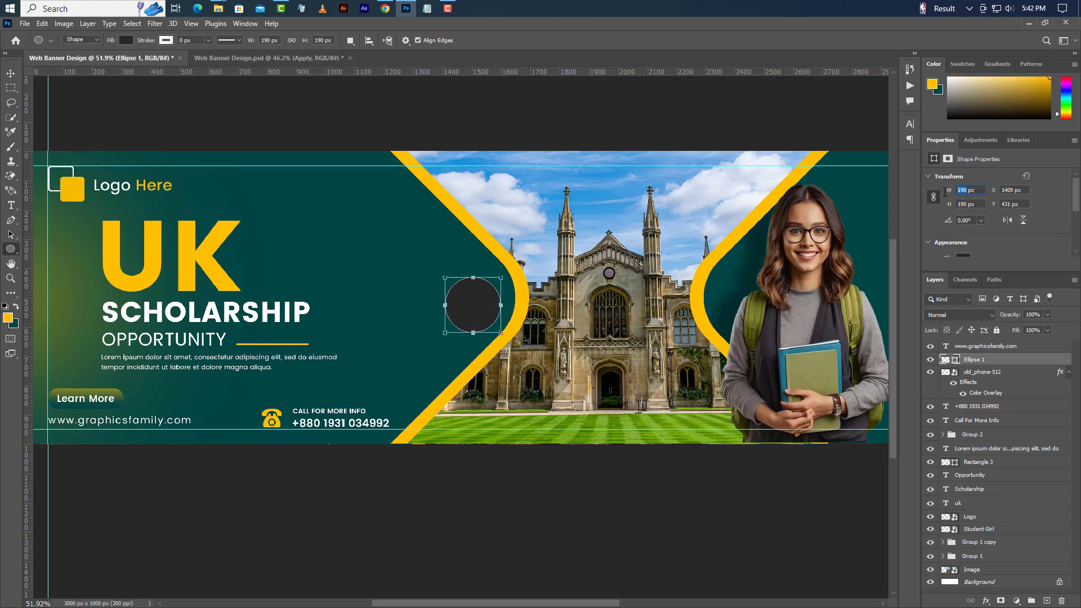
key("Return")
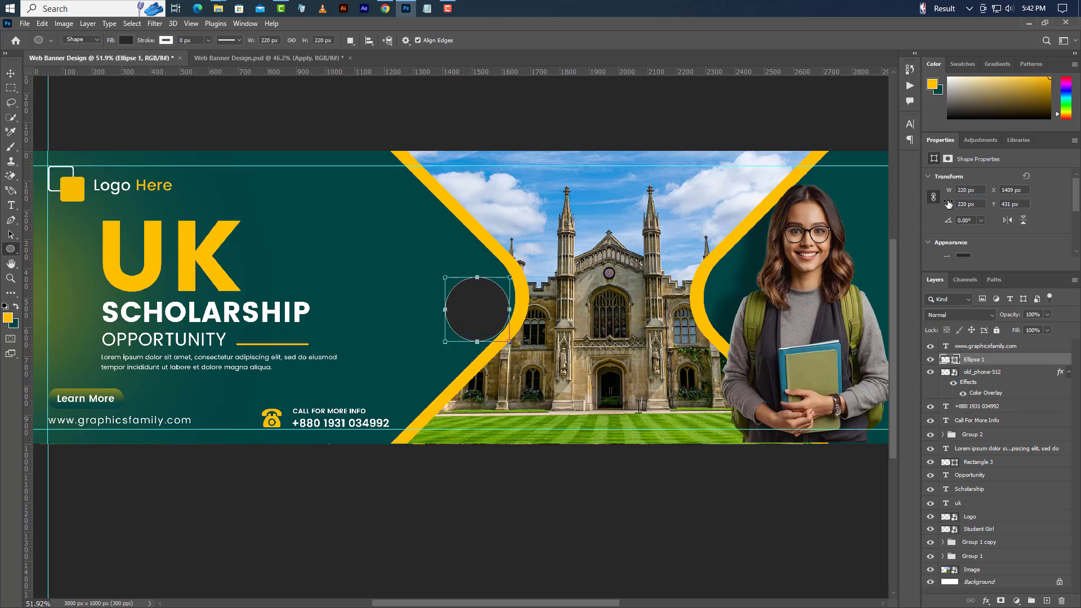
- Give the circle a Gradient Overlay starting from dark teal 013837 to yellow
right_click(1016, 362)
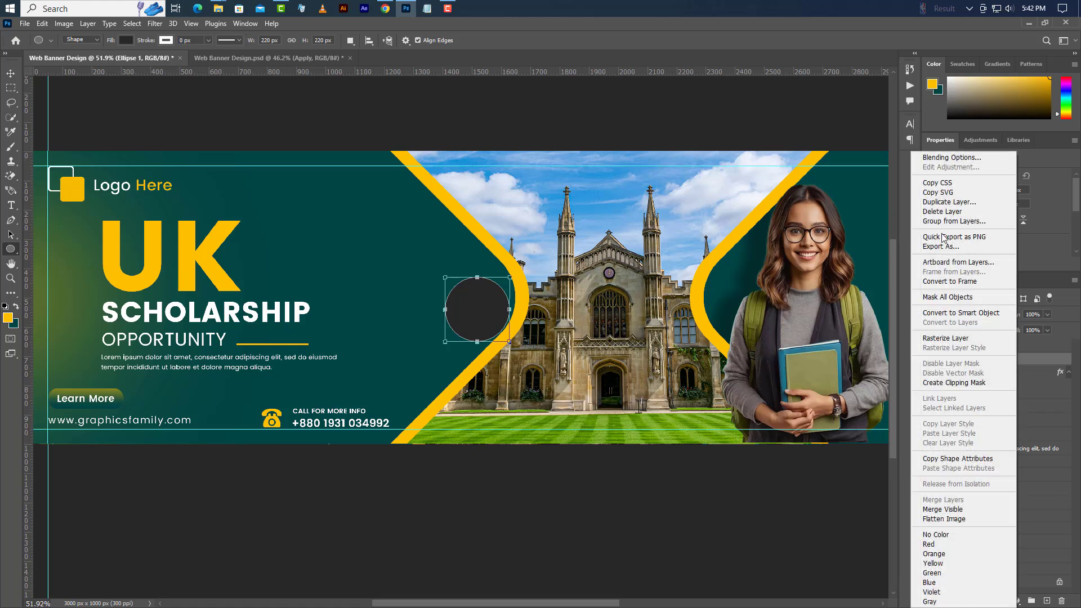
left_click(947, 161)
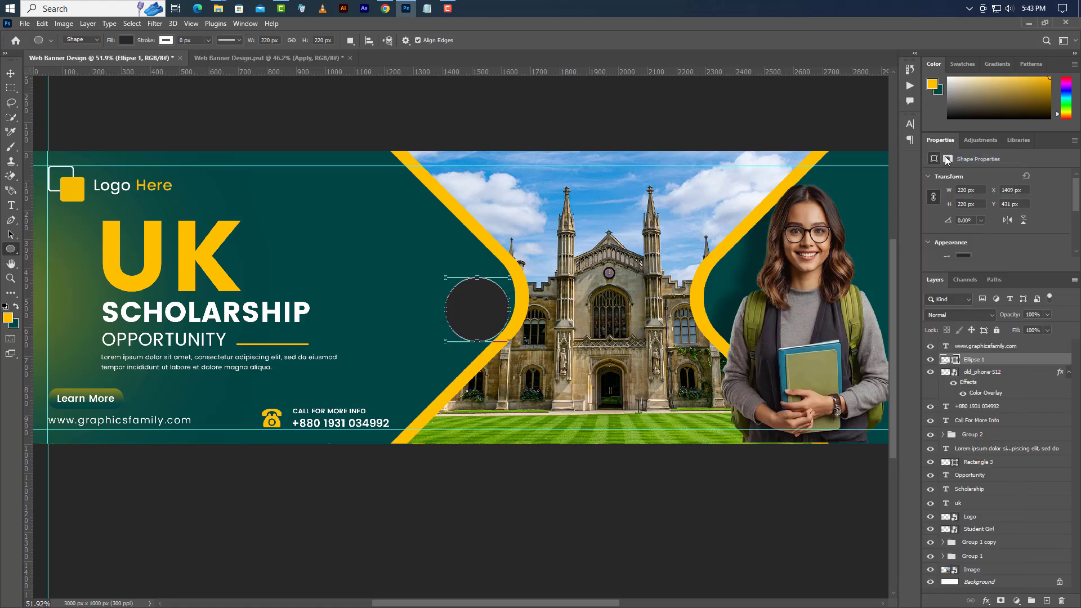
left_click(239, 395)
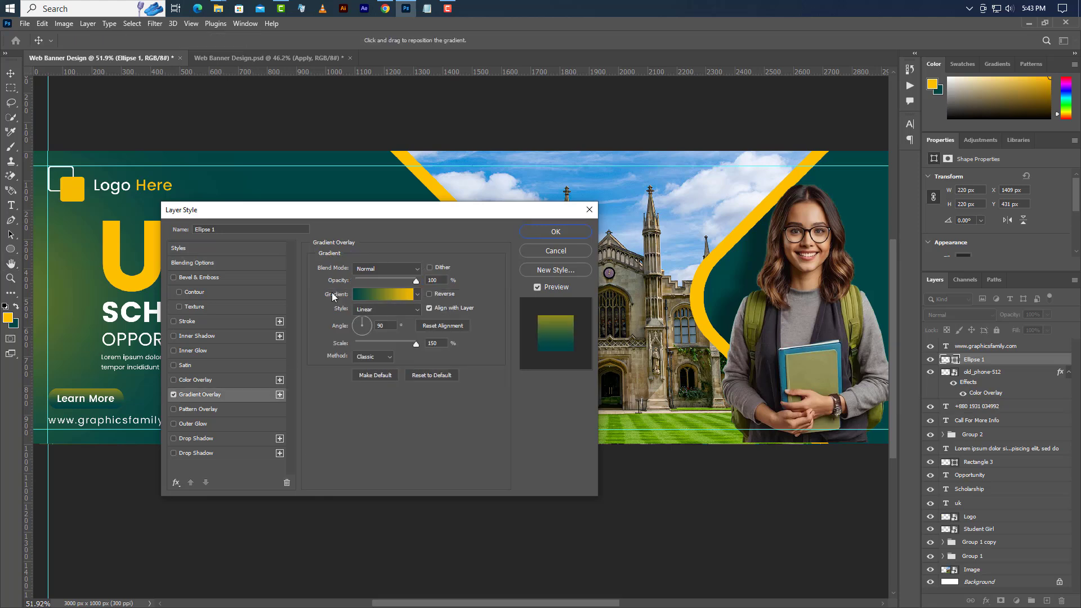
left_click_drag(345, 215, 799, 375)
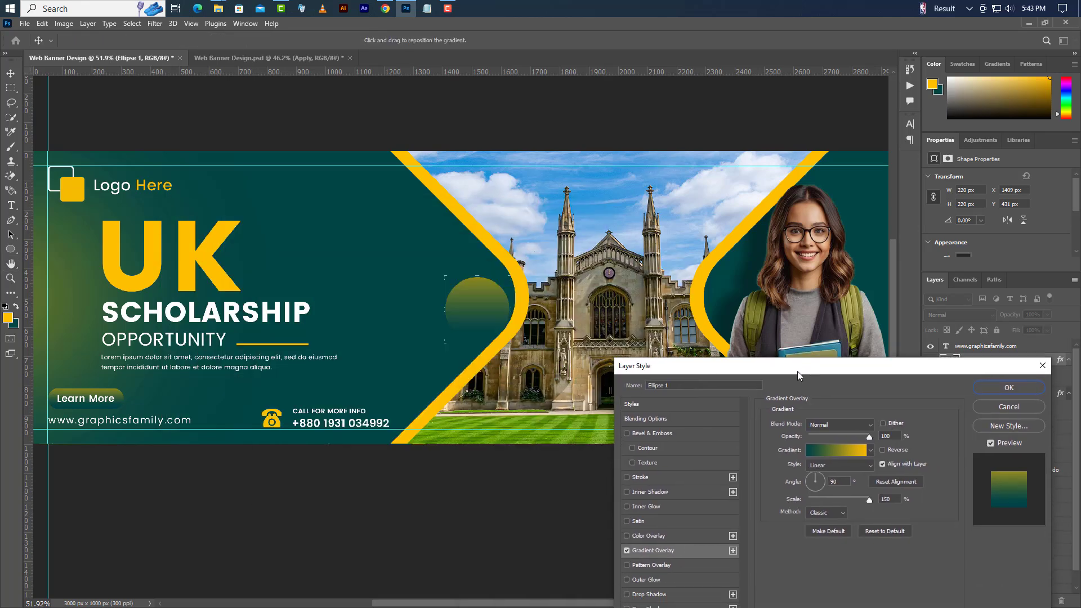
left_click(843, 459)
double_click(714, 493)
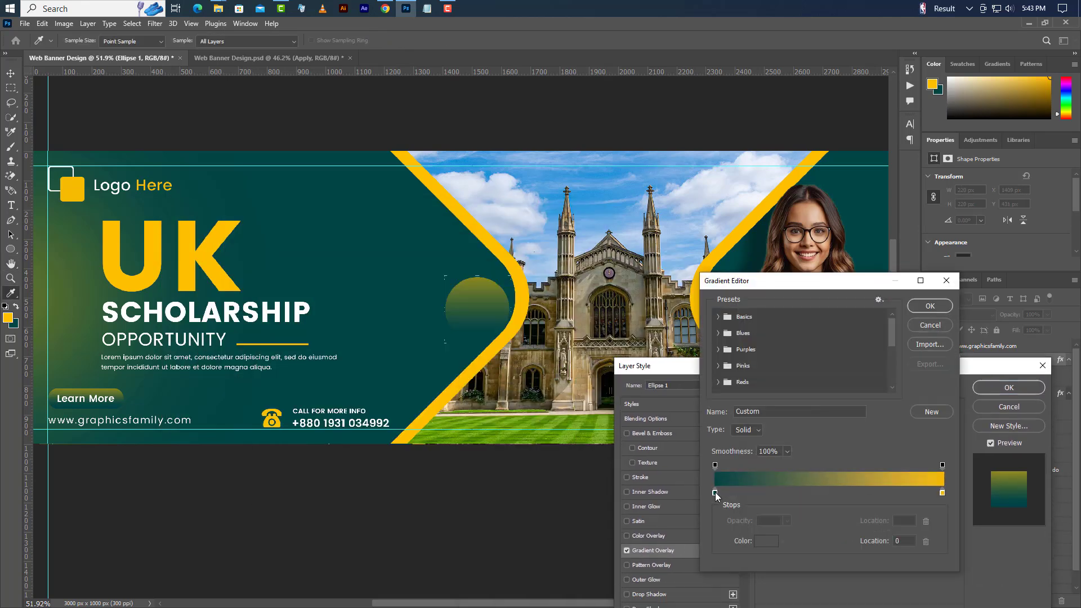
left_click(779, 456)
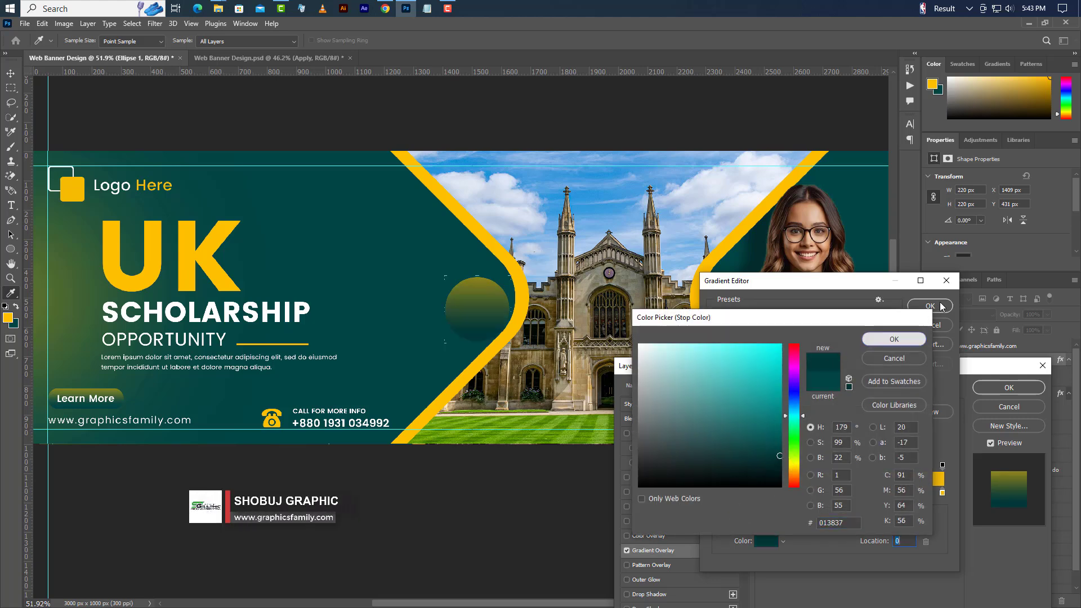
left_click(874, 341)
left_click(930, 306)
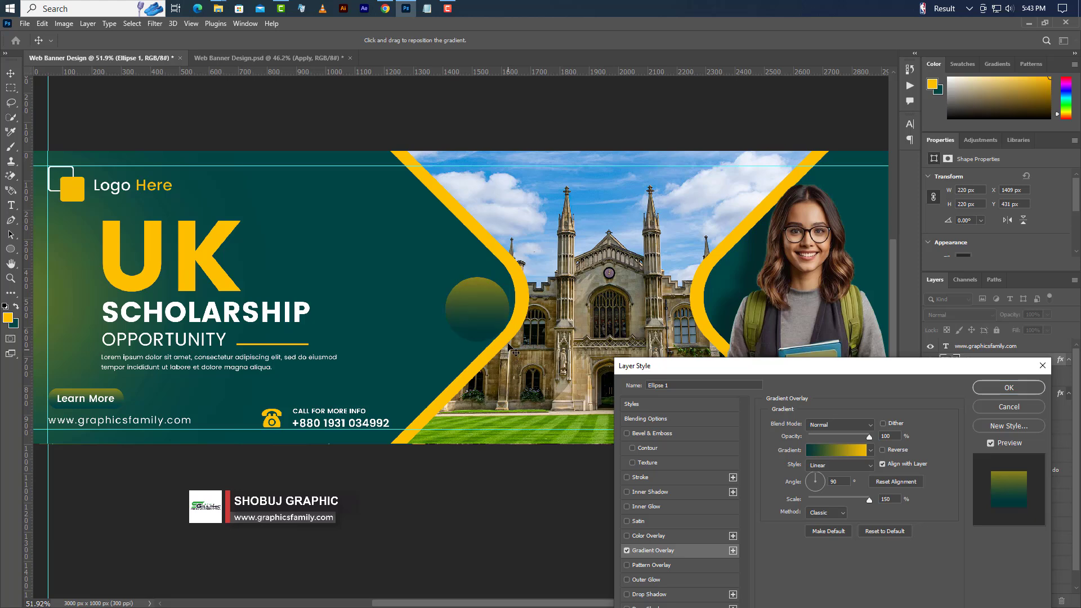
left_click(1009, 388)
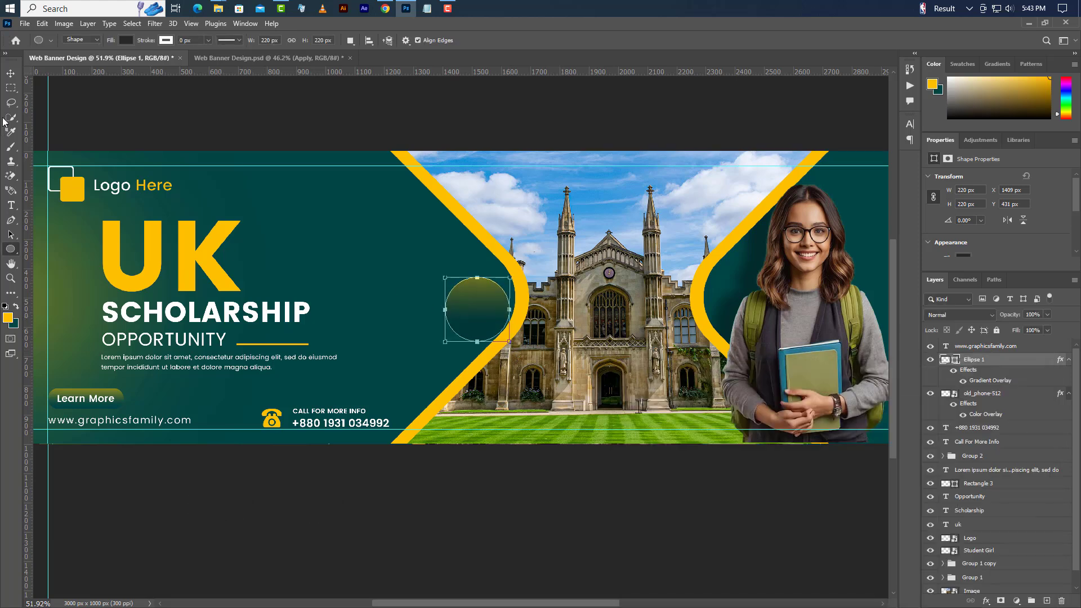
left_click(10, 74)
- Move the circle up-left and type white 'APPLY' inside it at 13.7 pt
left_click_drag(488, 312, 470, 298)
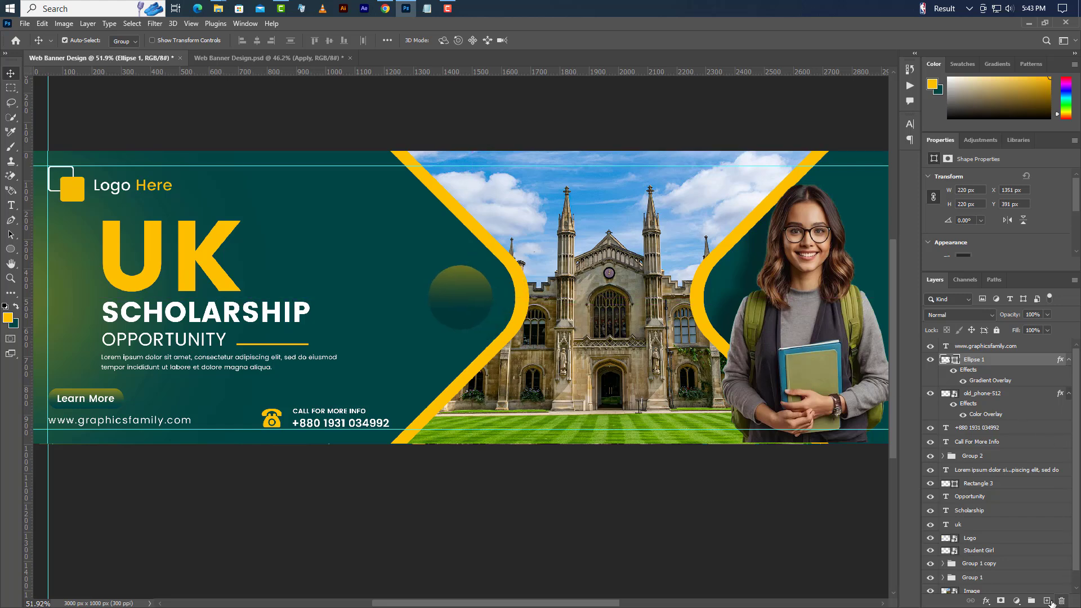
left_click(1048, 601)
left_click(11, 206)
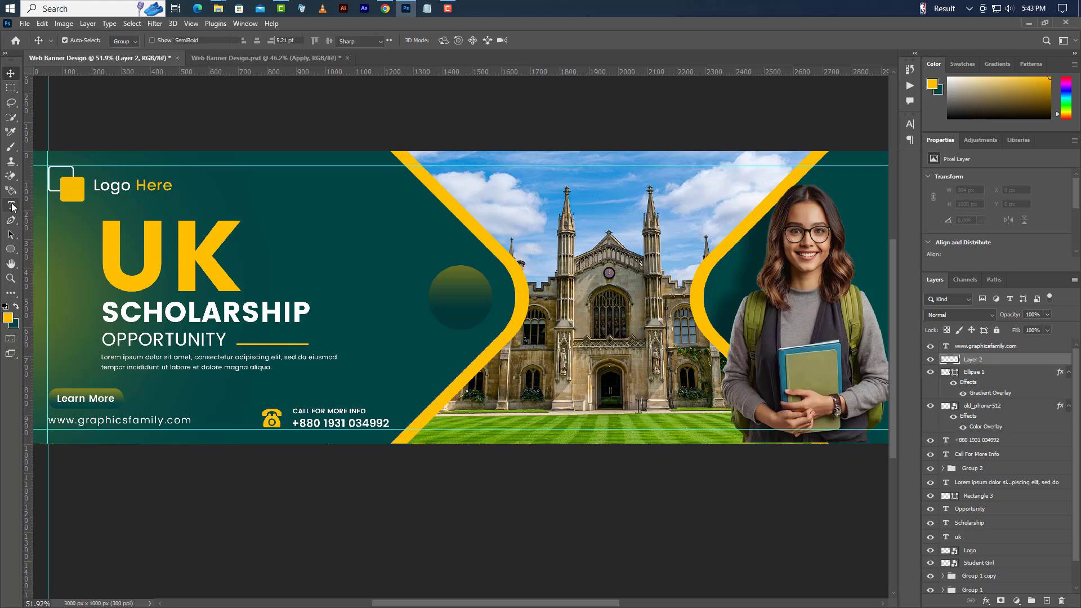
left_click(451, 303)
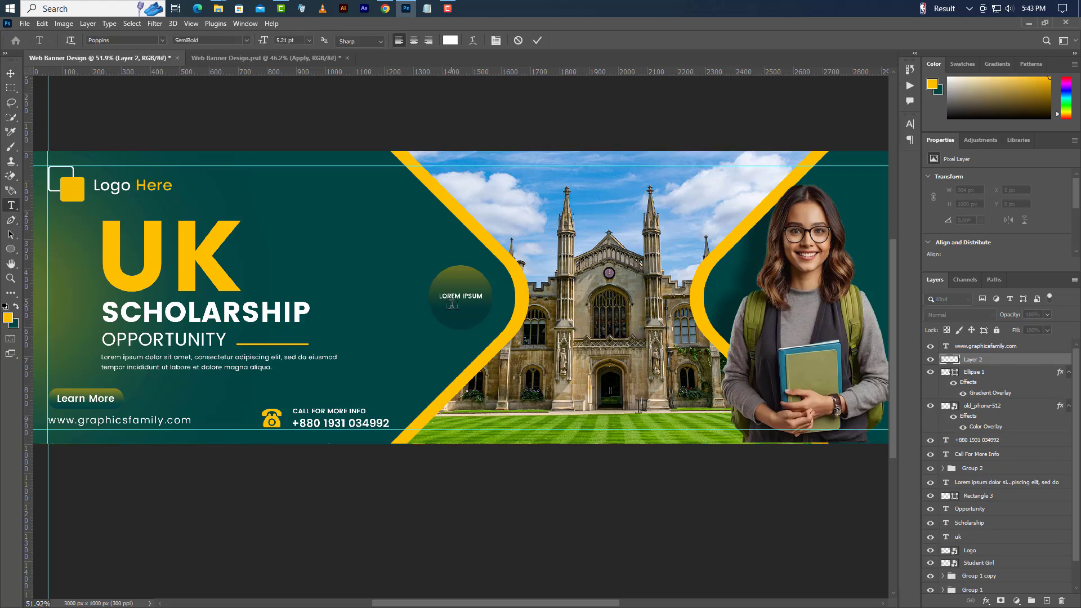
type("APPLY")
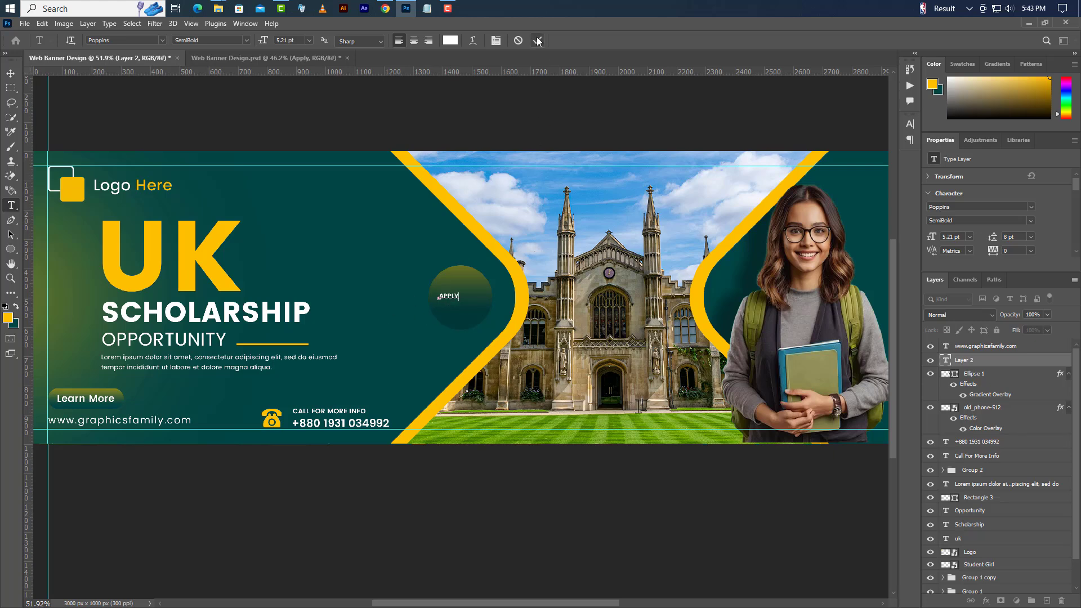
key("ctrl+Return")
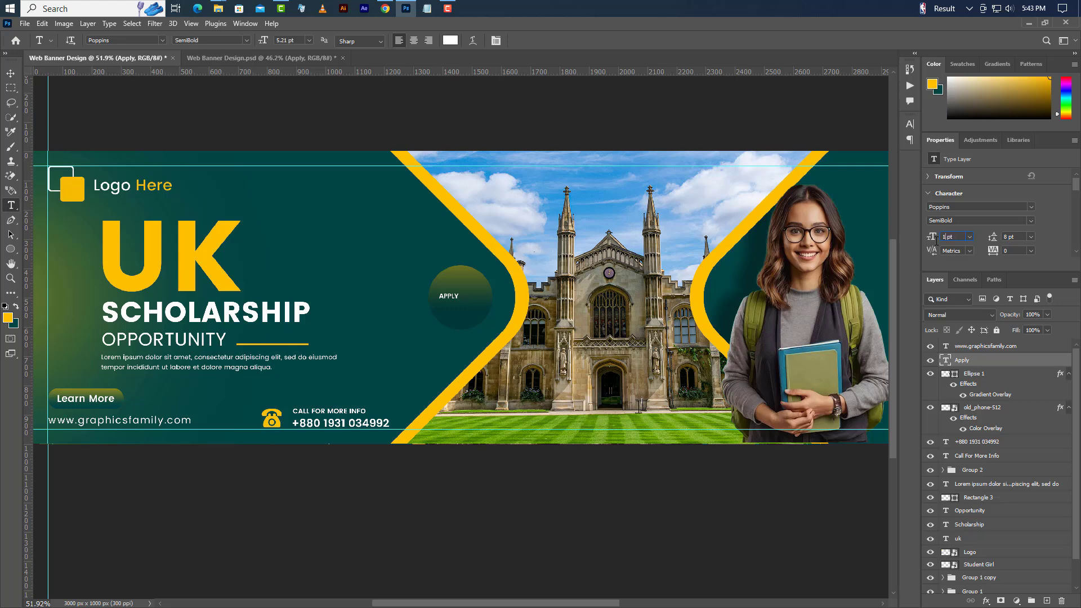
left_click(936, 238)
type("13.7")
key("Return")
left_click(959, 221)
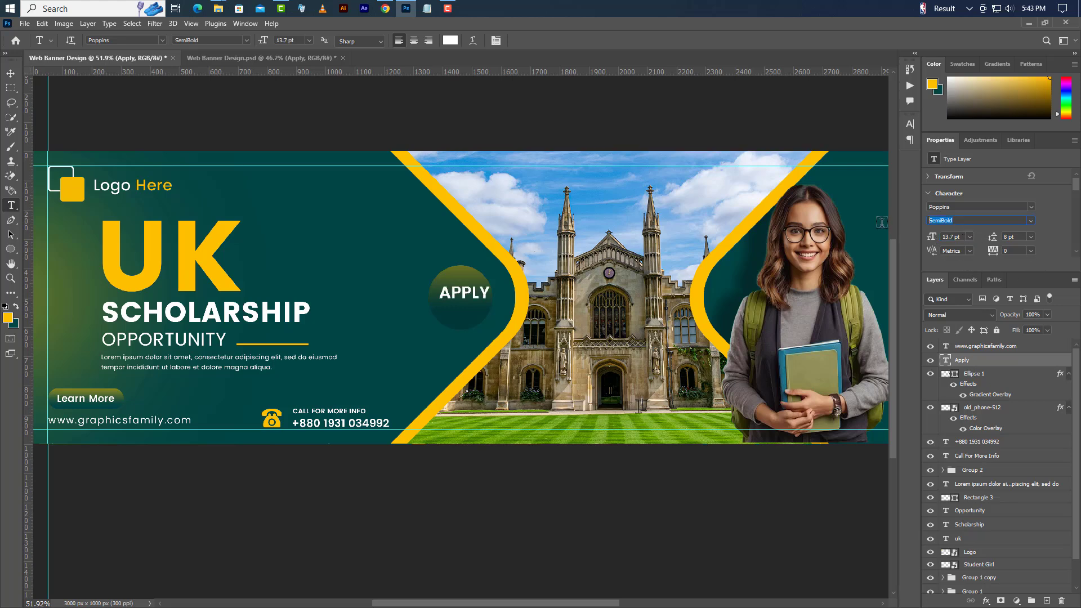
- Duplicate the APPLY layer and move the copy just below the original
left_click(10, 73)
right_click(1032, 360)
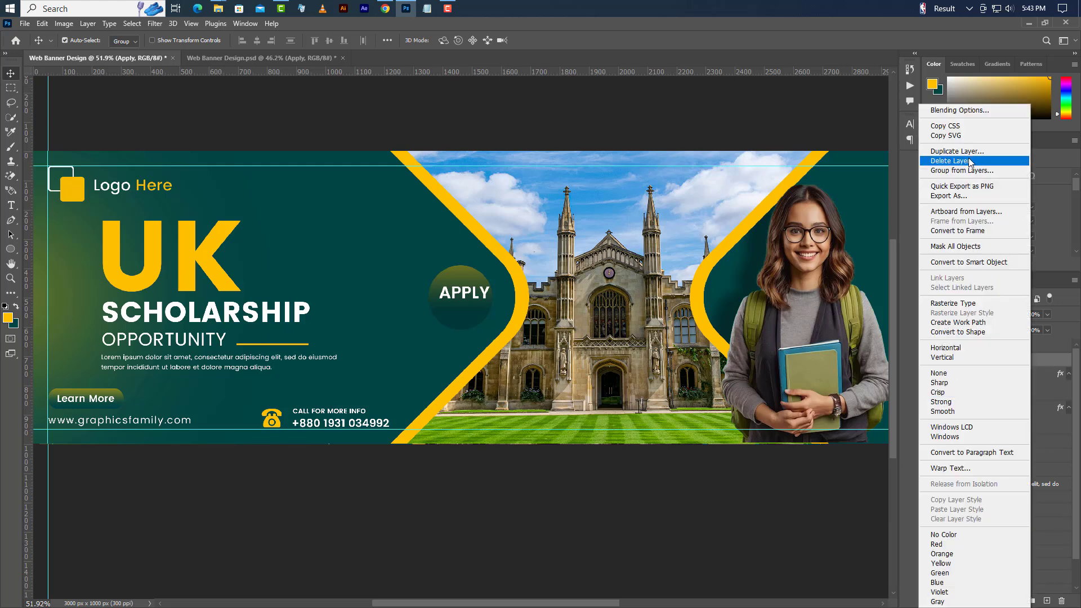
left_click(951, 162)
left_click(498, 150)
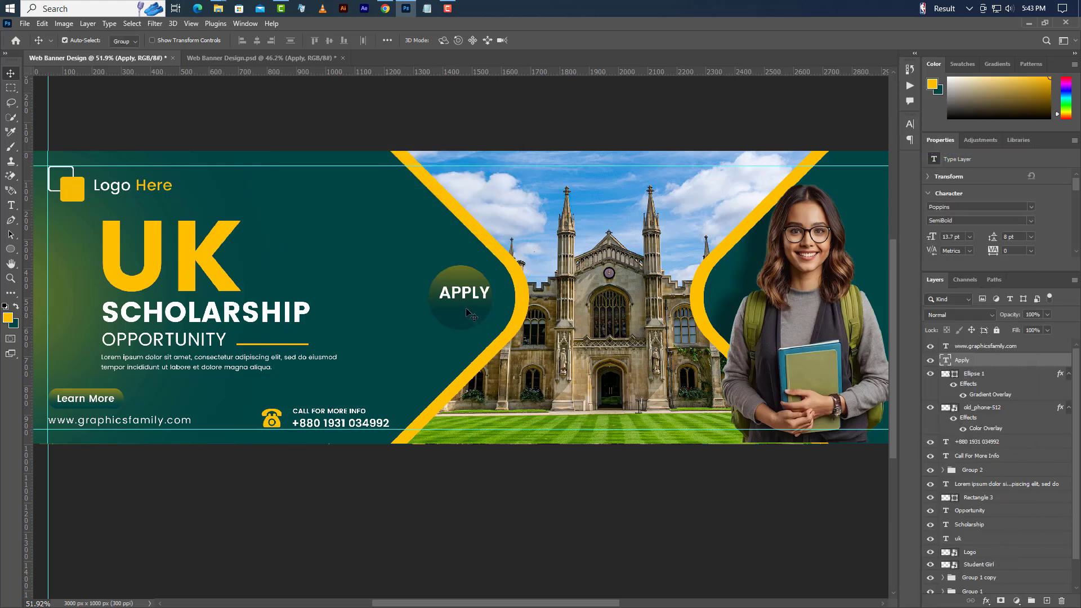
left_click_drag(463, 302, 460, 322)
- Change the lower APPLY copy to read NOW and centre it just under APPLY
left_click(10, 204)
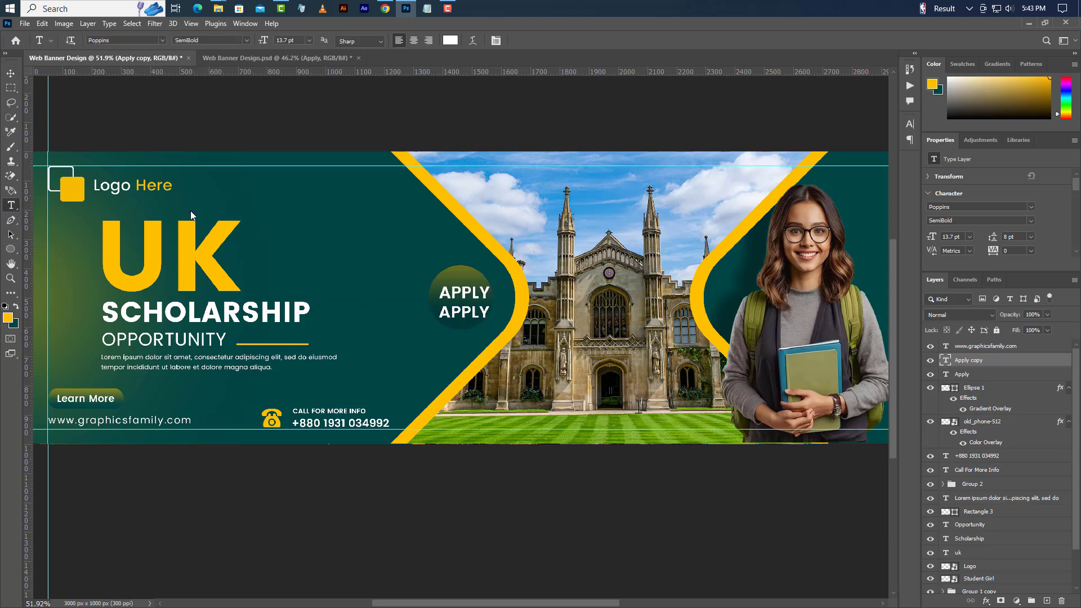
double_click(439, 314)
type("NOW")
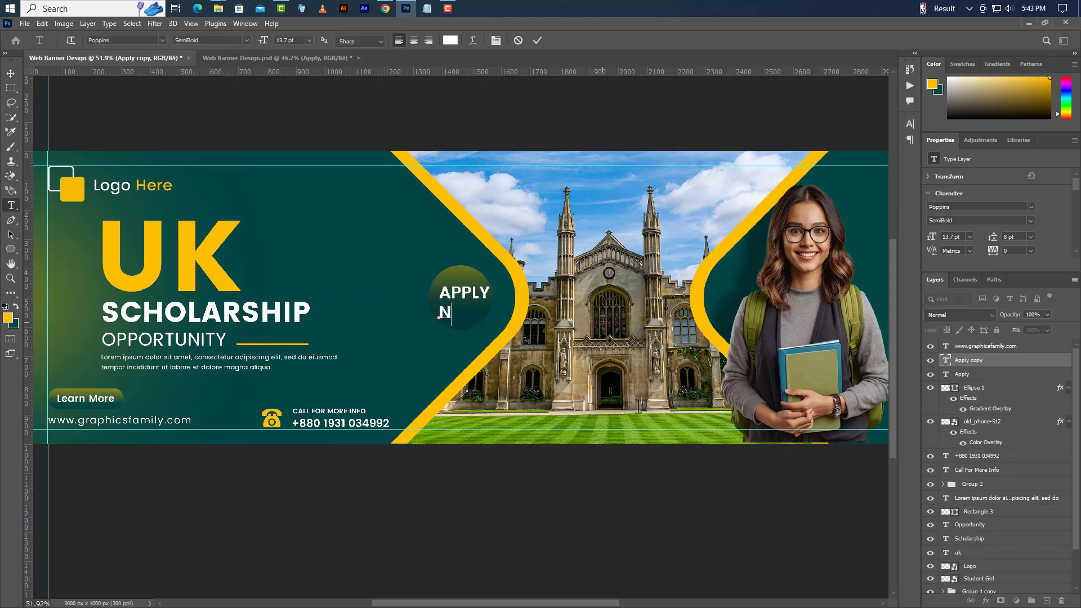
left_click(538, 43)
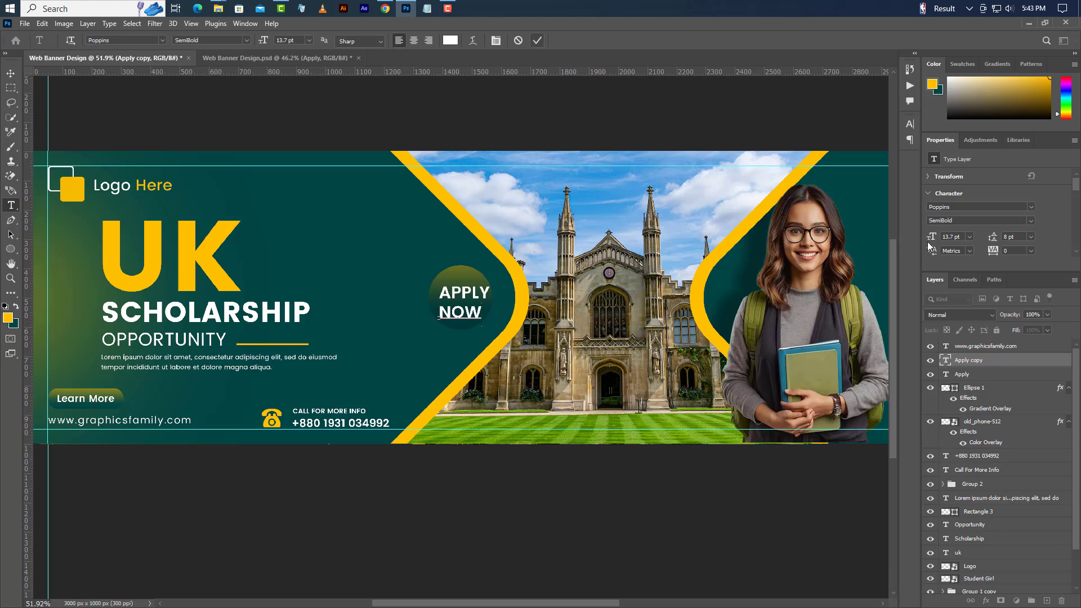
left_click(945, 376, "ctrl")
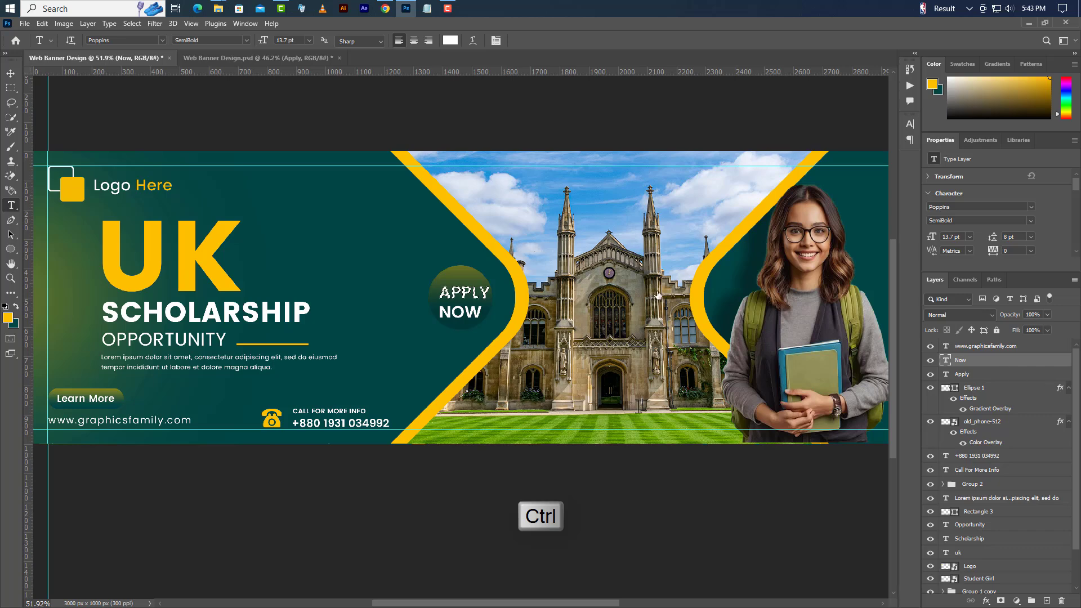
key("v")
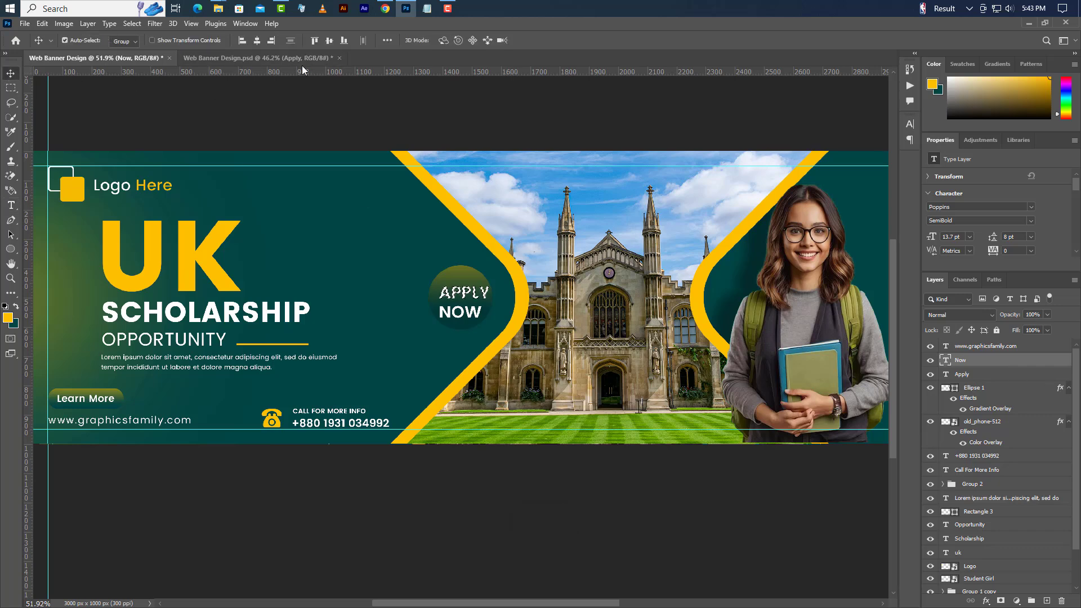
left_click(256, 40)
key("ctrl+d")
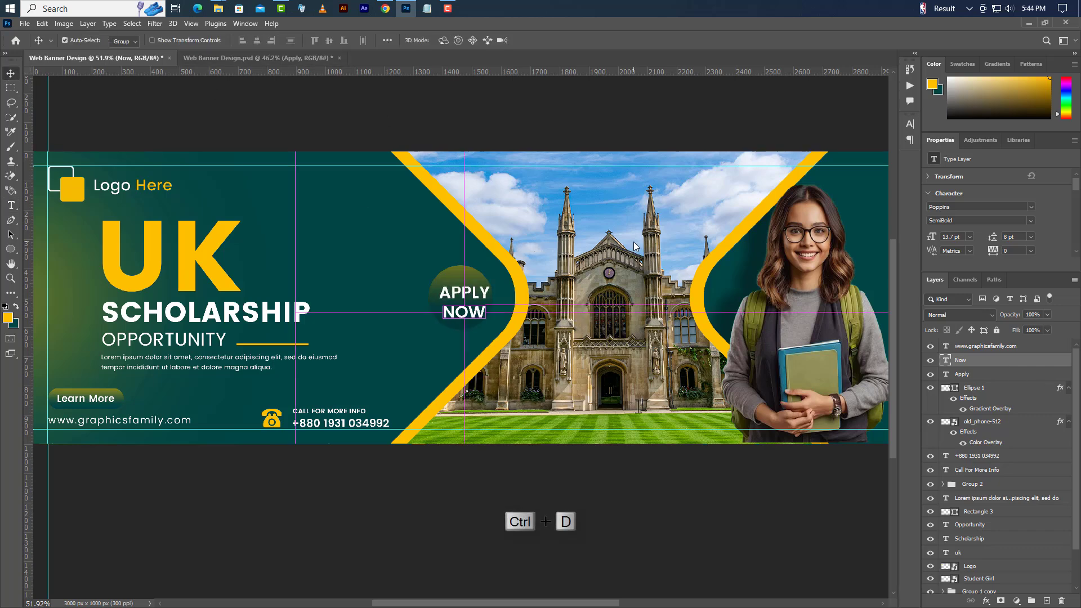
key("shift+Up")
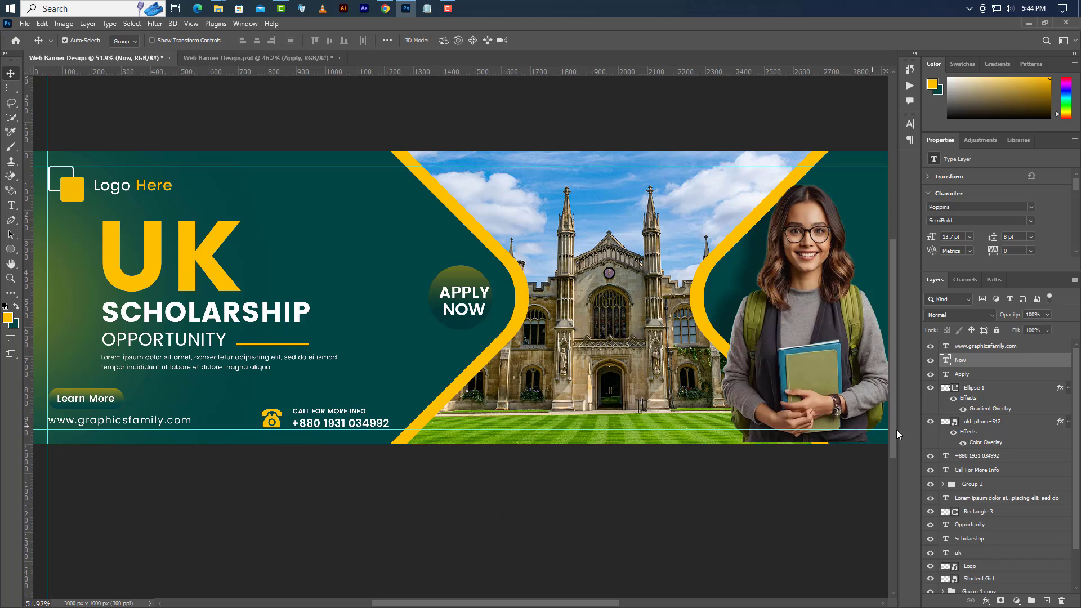
- Group APPLY and NOW as Group 3 and centre the group in the circle
left_click(988, 376, "ctrl")
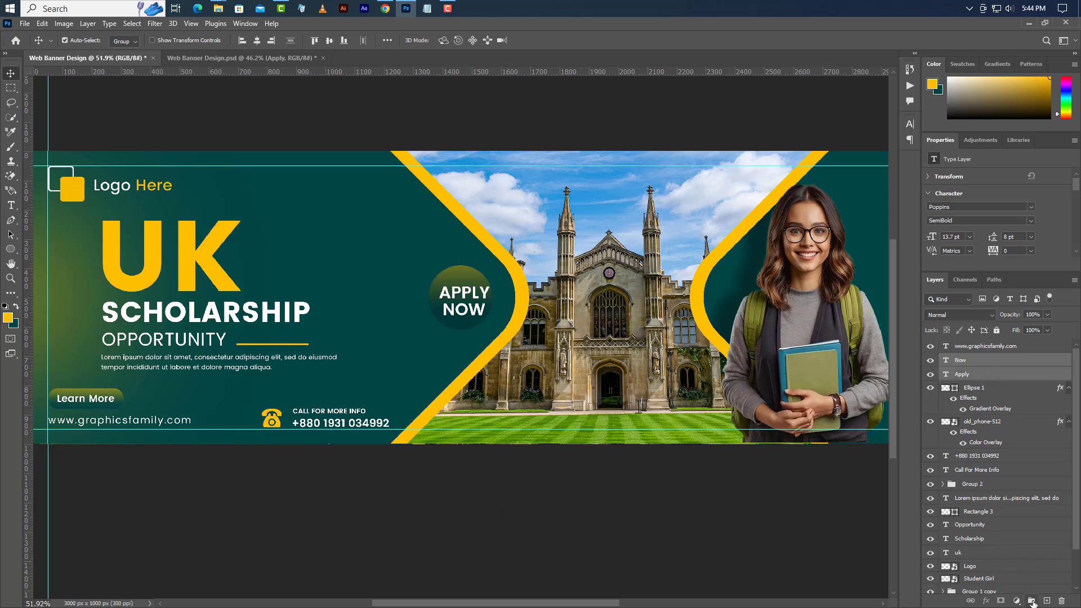
key("ctrl+g")
left_click(946, 374, "ctrl")
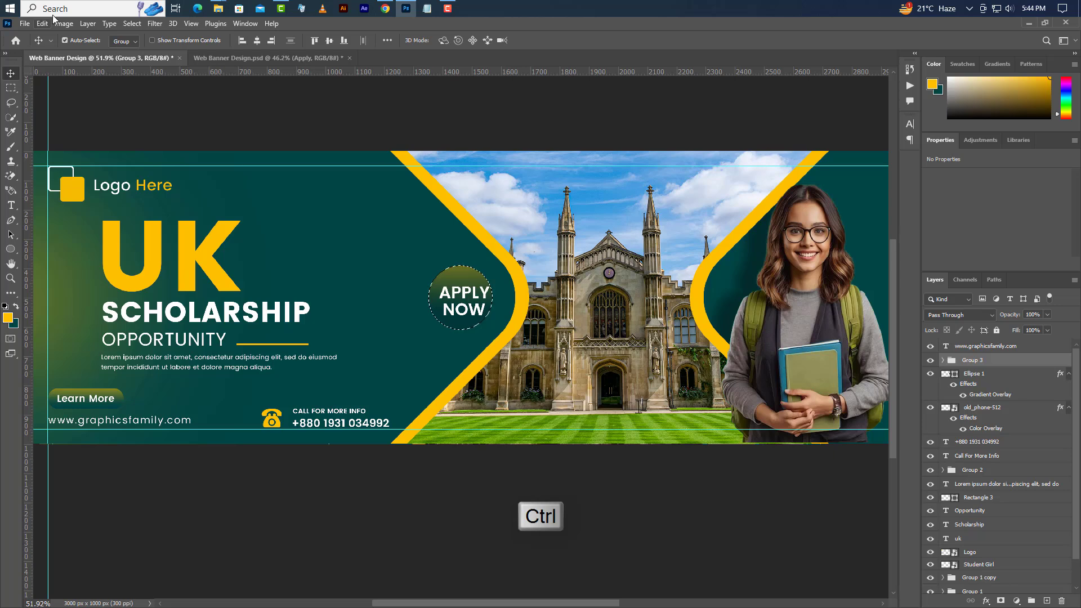
left_click(256, 42)
left_click(329, 40)
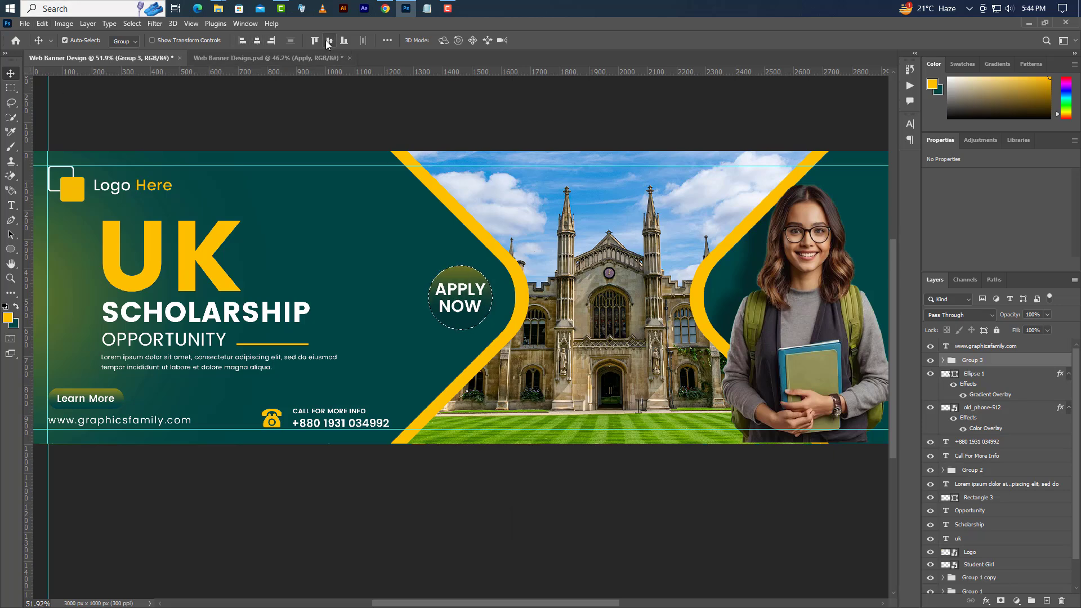
left_click(132, 24)
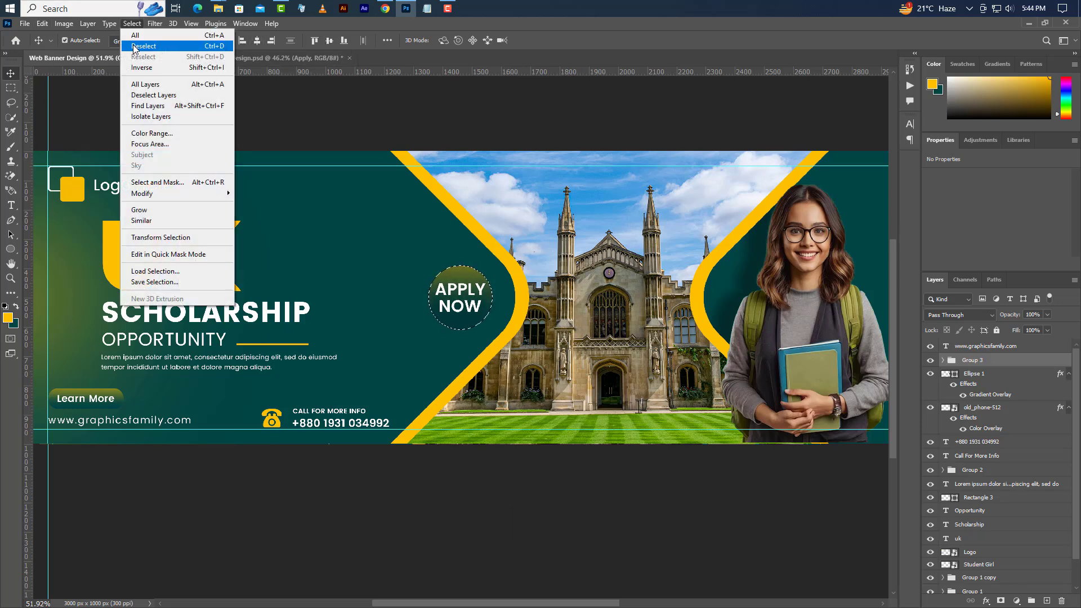
left_click(141, 47)
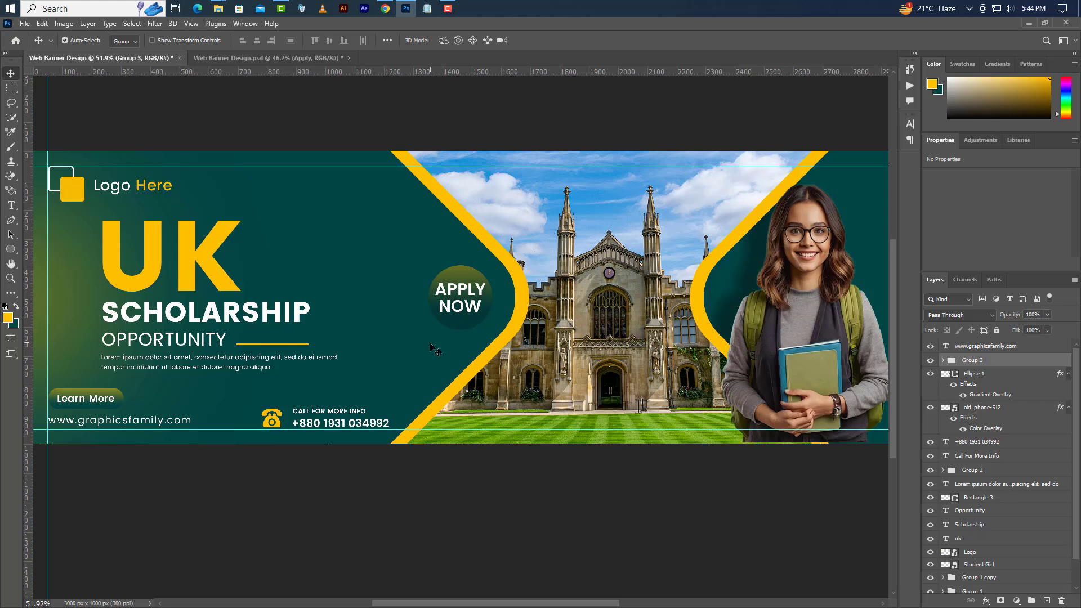
left_click(1007, 379)
- Duplicate Ellipse 1 and enlarge the copy to 254.65 px around the circle
right_click(1007, 378)
left_click(946, 202)
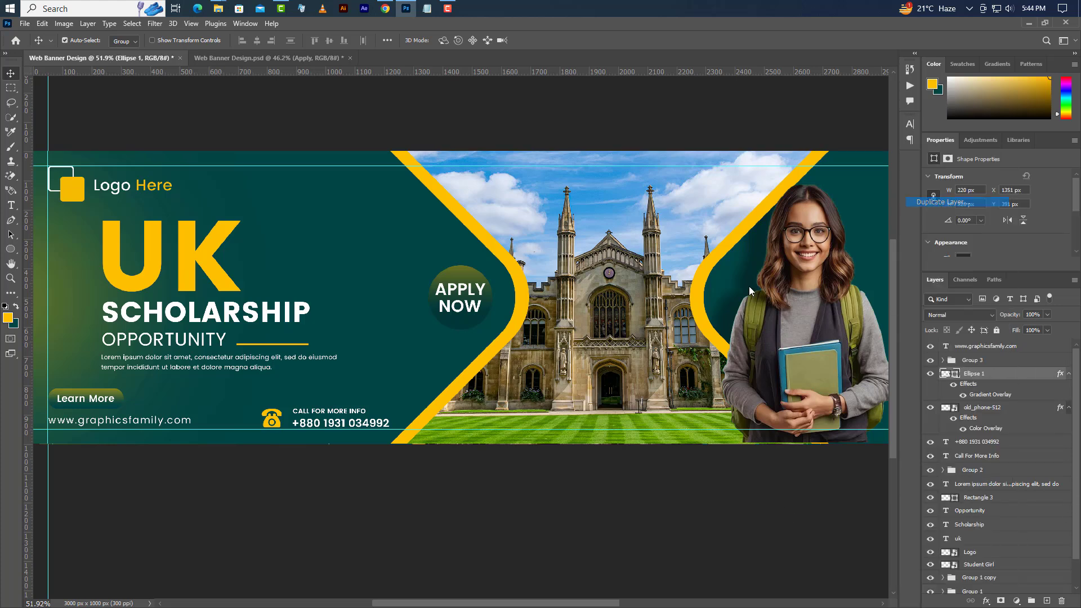
left_click(498, 152)
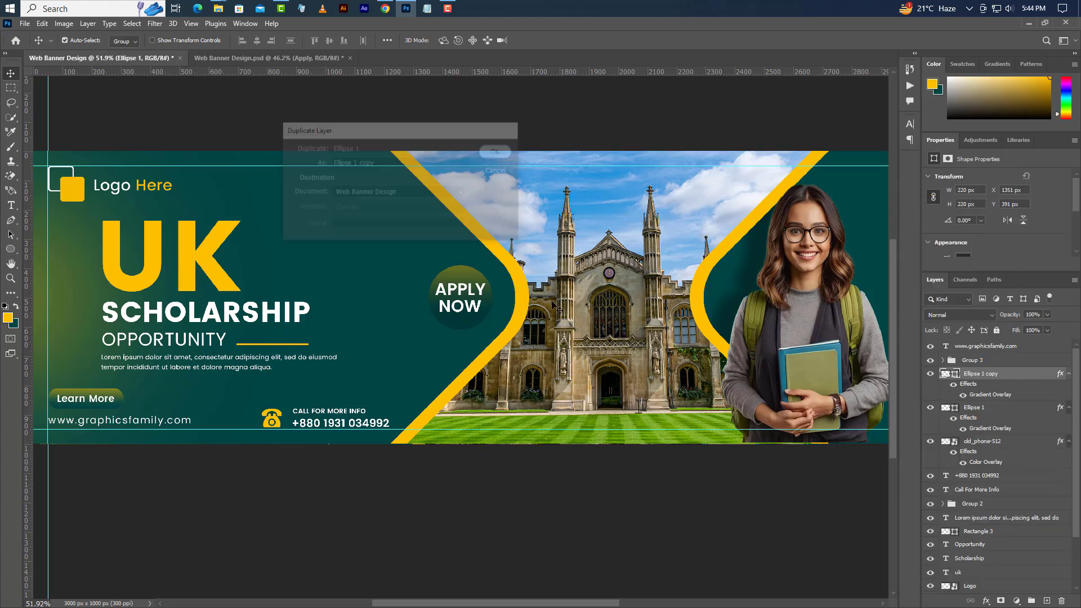
left_click(42, 23)
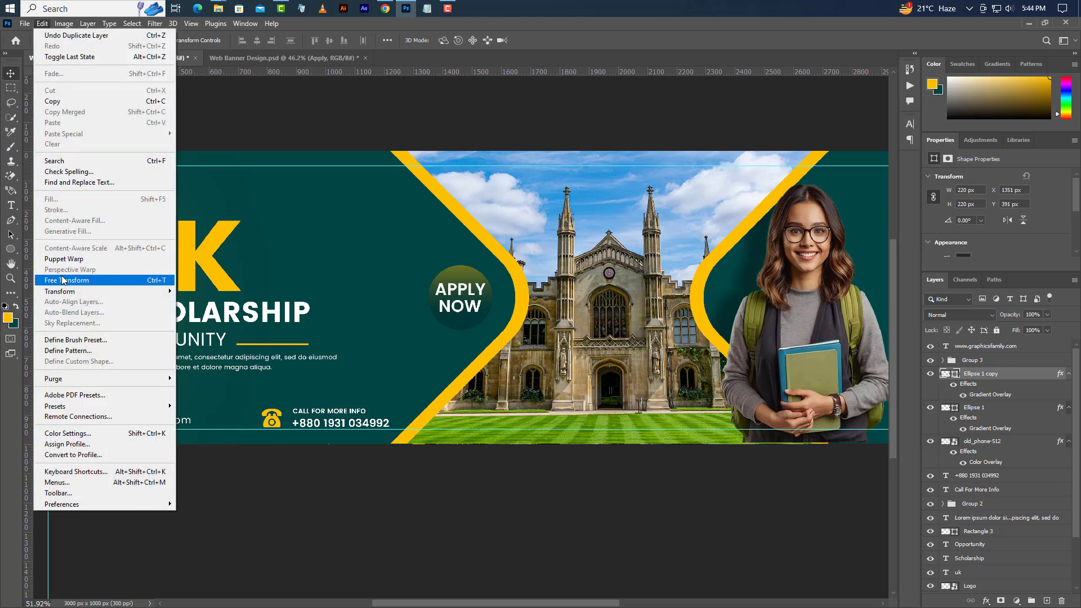
left_click(63, 280)
left_click_drag(500, 334, 498, 334)
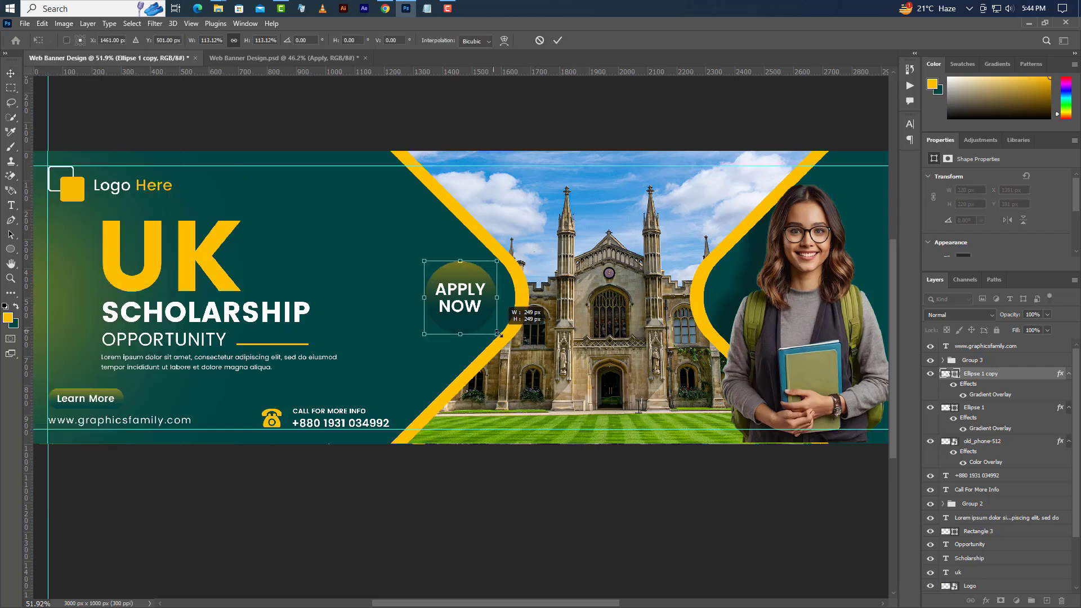
left_click(557, 40)
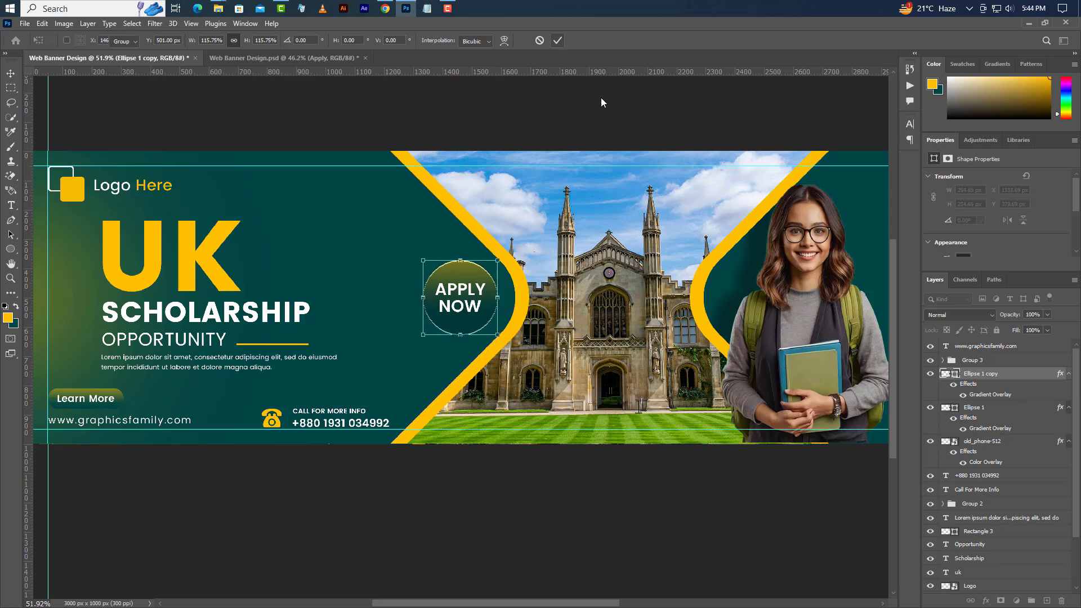
- Make the copy an unfilled white 5 px dotted outline and delete its Gradient Overlay
left_click(11, 249)
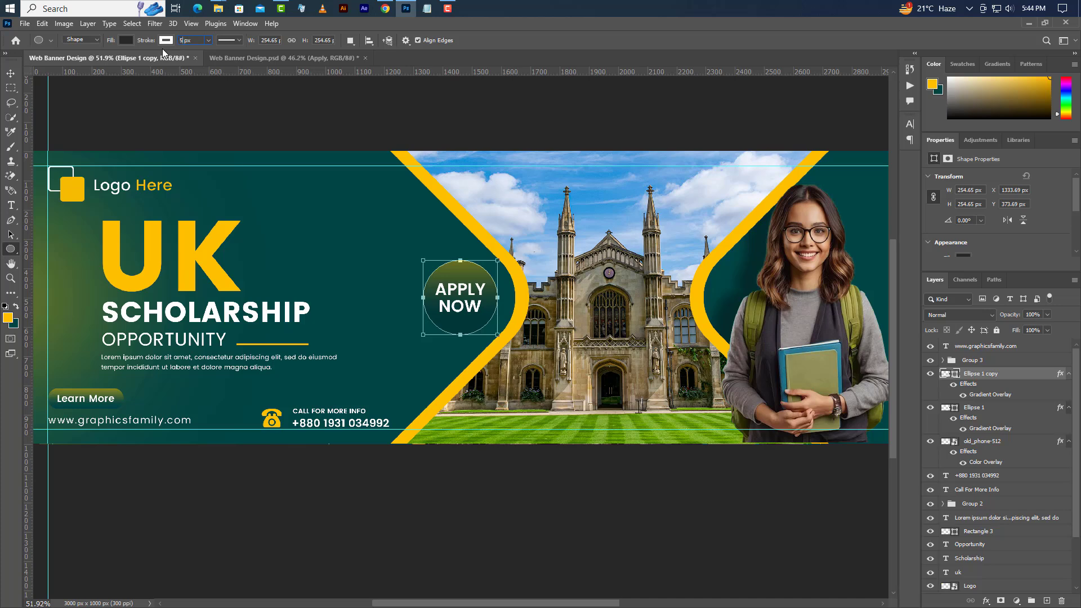
type("5")
key("Return")
left_click(126, 40)
left_click(61, 64)
left_click(238, 40)
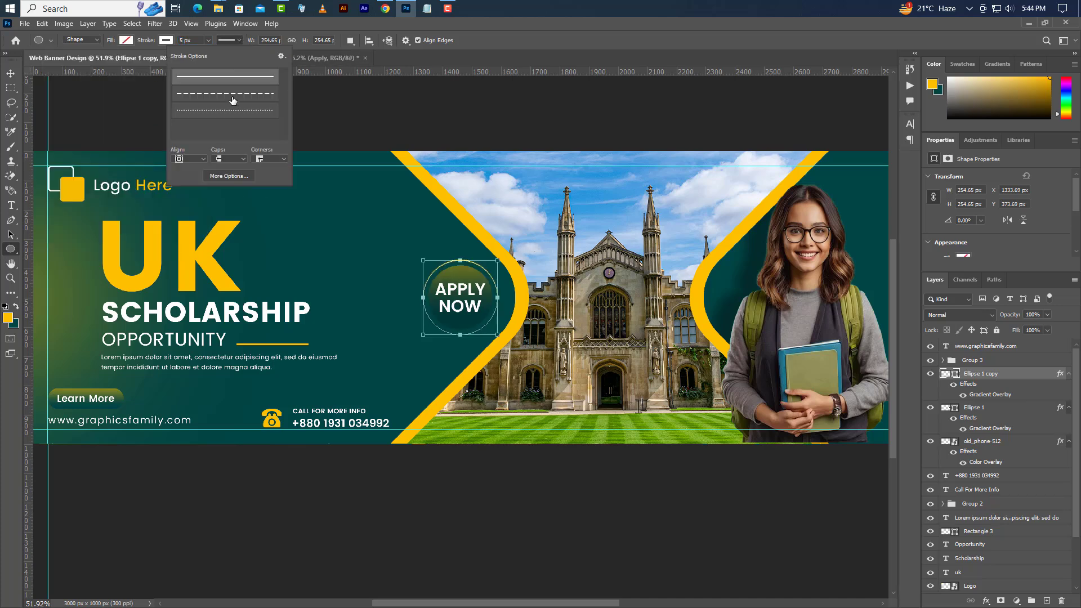
left_click(231, 117)
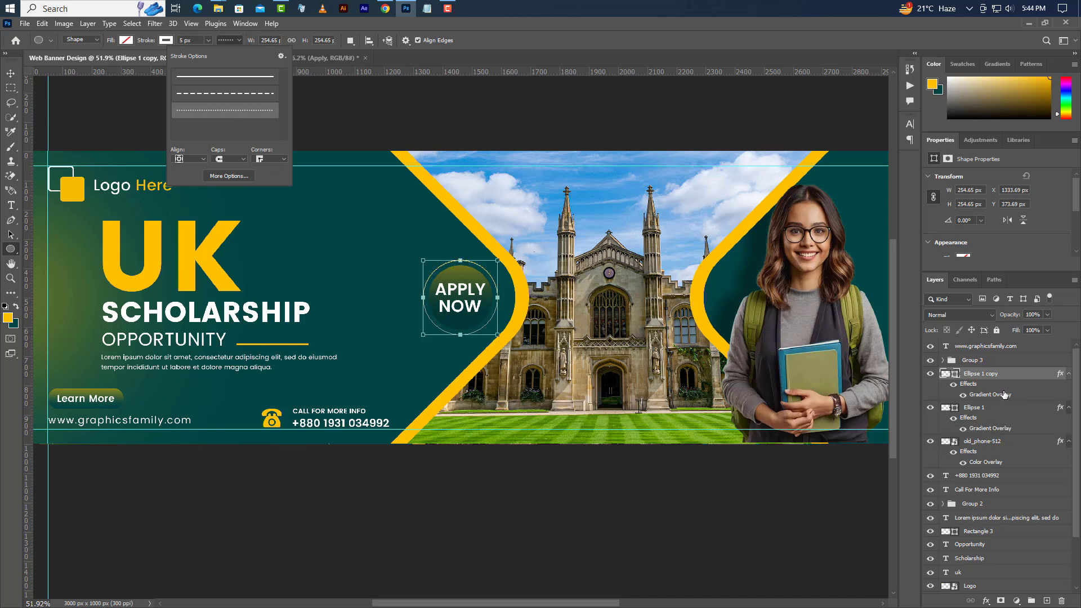
mouse_move(1005, 394)
left_mouse_down()
mouse_move(1074, 587)
mouse_move(1062, 600)
left_mouse_up()
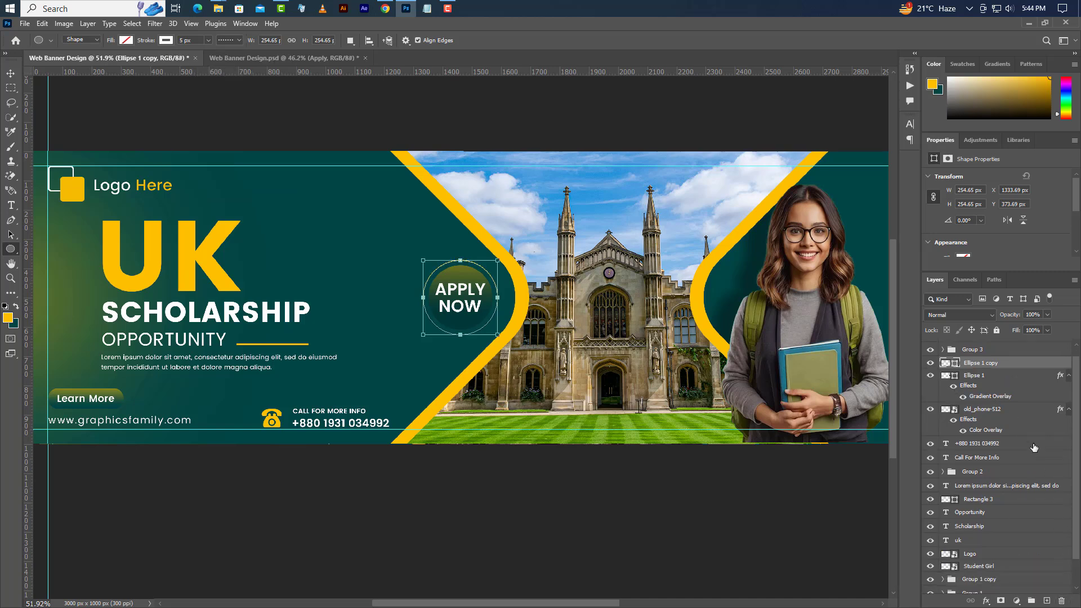
- On a new layer, draw a wavy path from the circle's left edge toward the phone number
left_click(1046, 601)
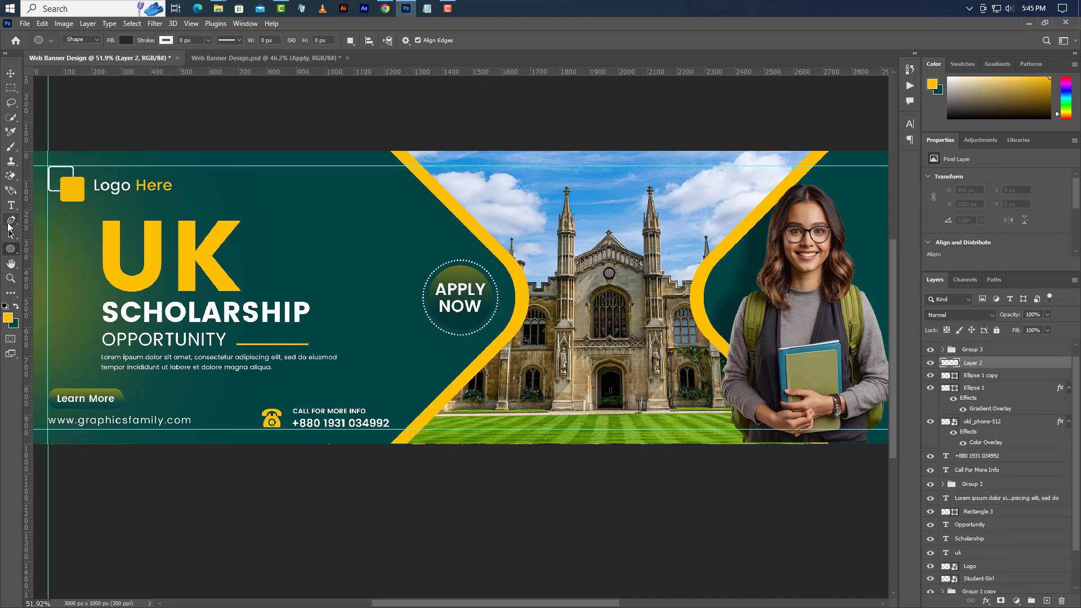
right_click(10, 221)
left_click(56, 221)
left_click(423, 299)
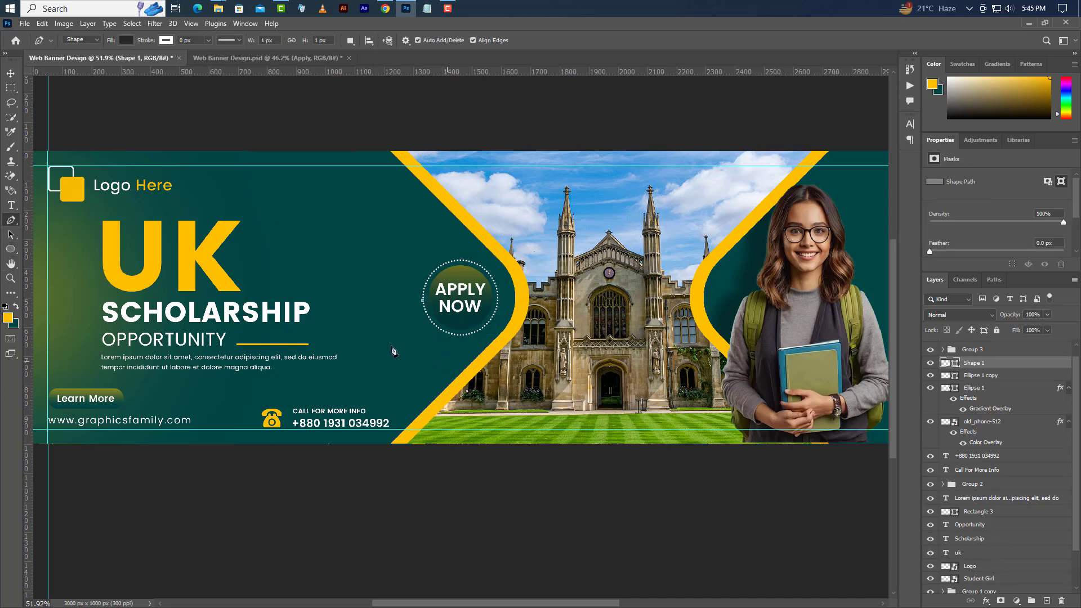
left_click_drag(354, 342, 388, 358)
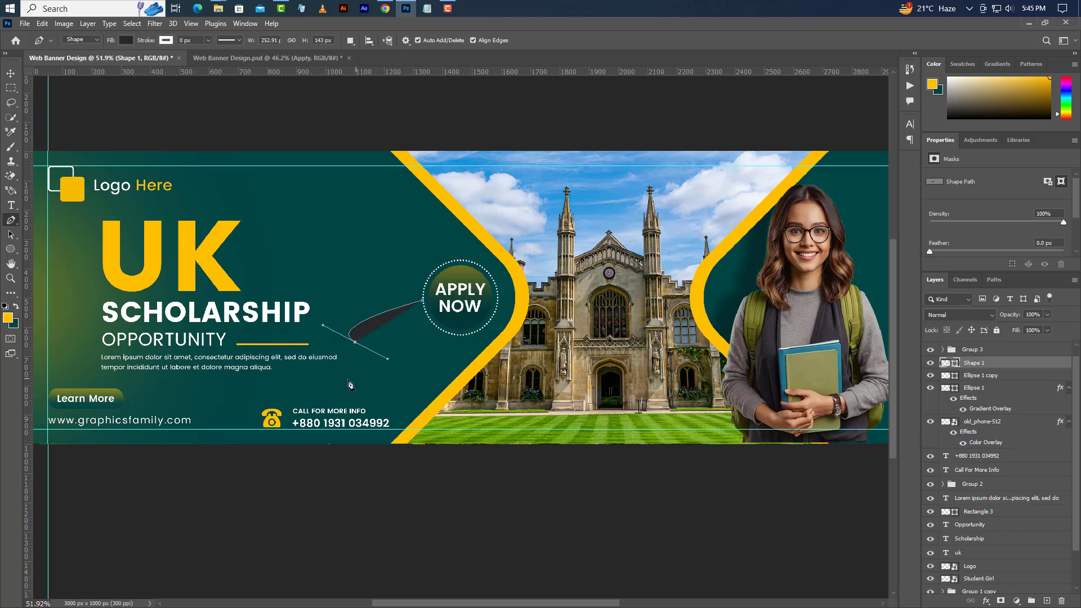
left_click_drag(338, 386, 271, 410)
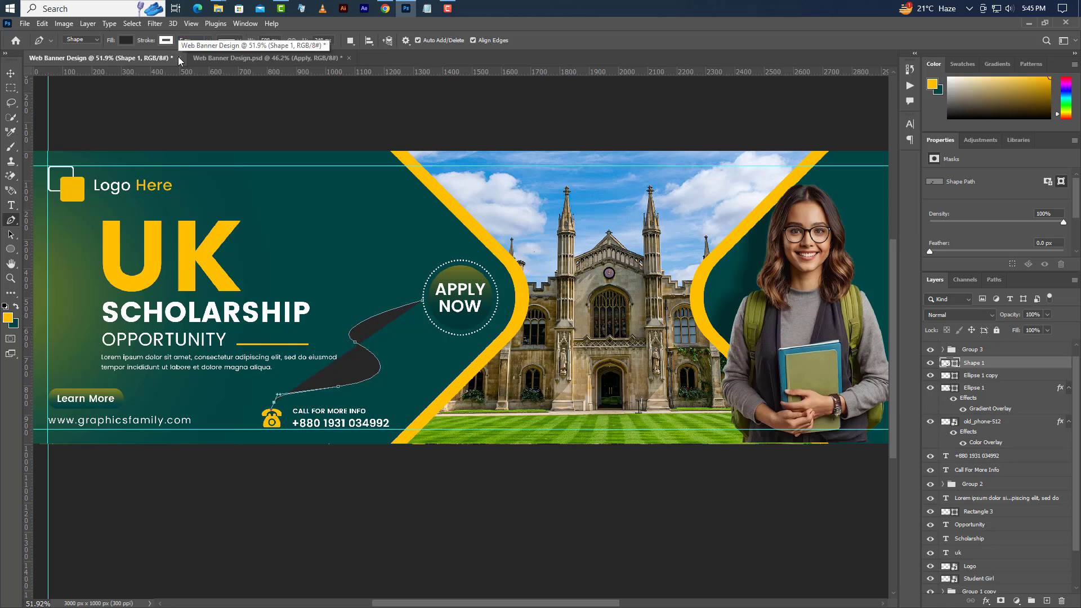
- Give the wavy path no fill and a white dotted stroke
left_click(126, 42)
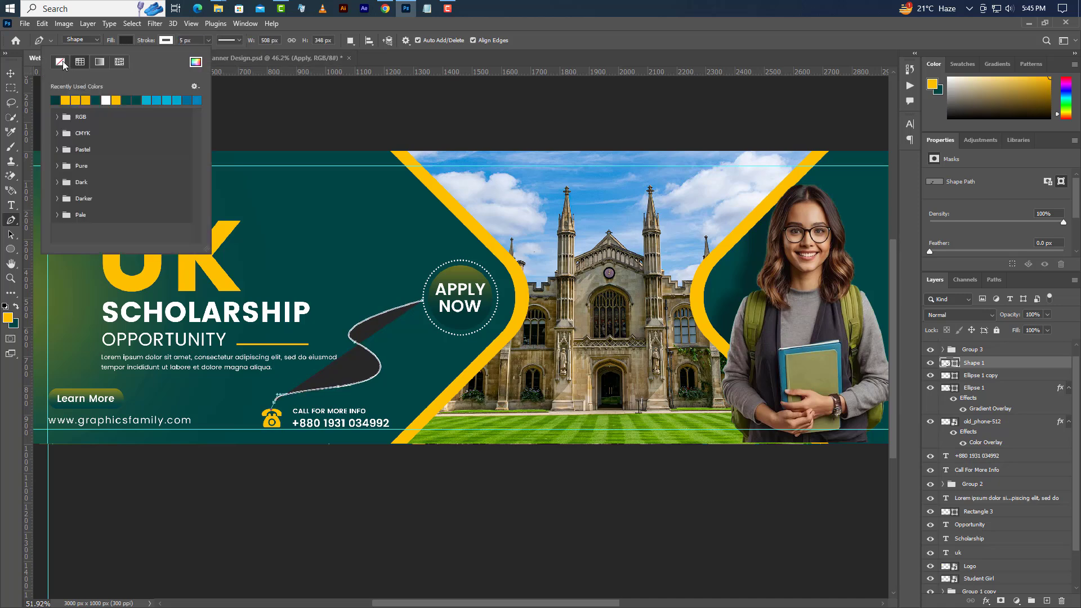
left_click(61, 62)
key("u")
left_click(230, 40)
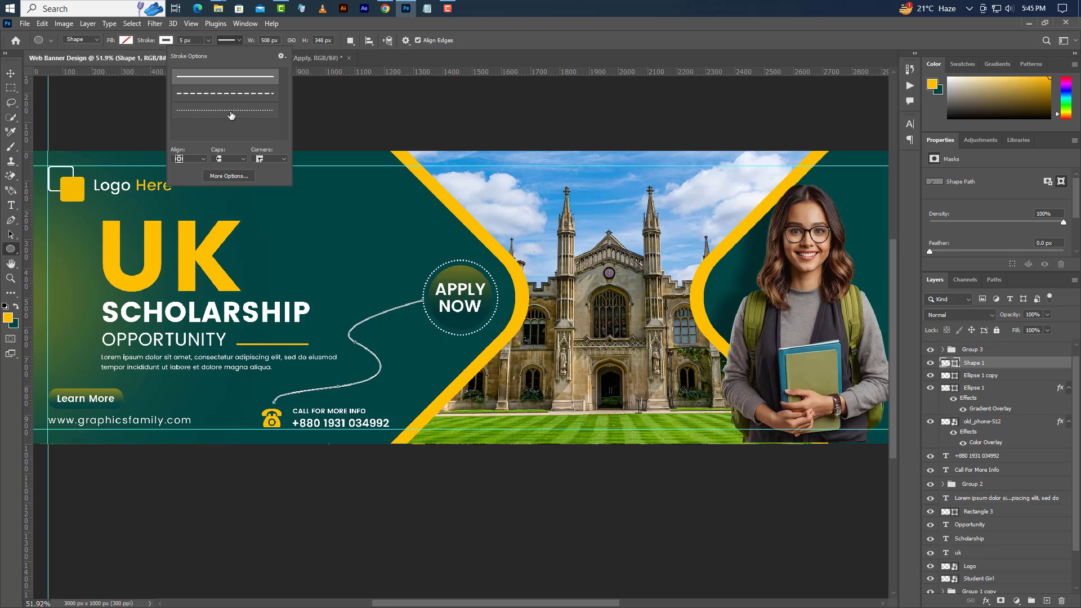
left_click(231, 111)
left_click(11, 73)
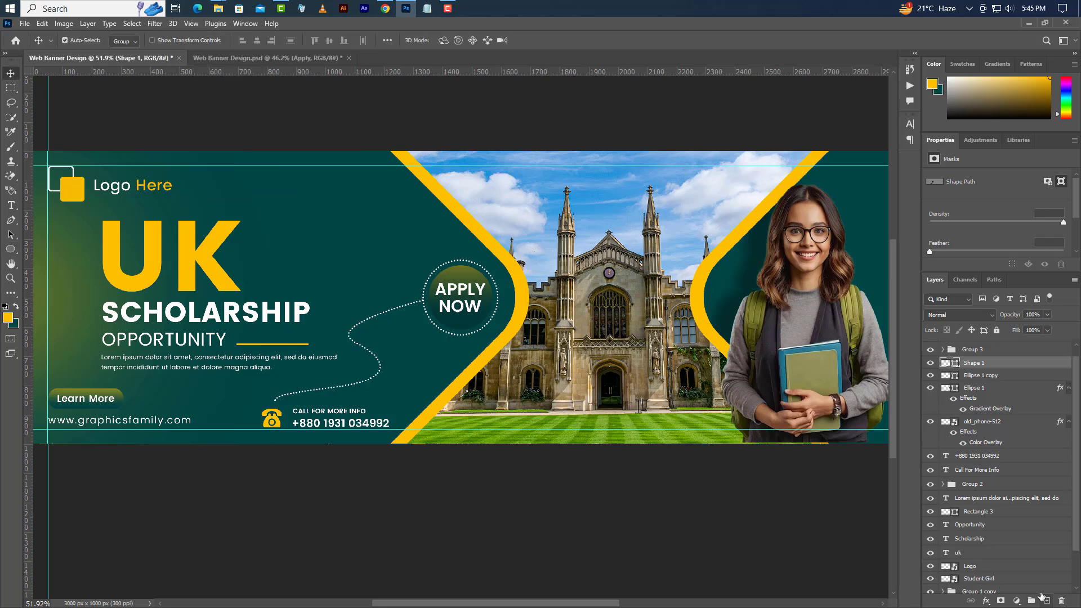
left_click(1047, 601)
scroll(290, 420, "up", 1)
scroll(267, 440, "up", 5)
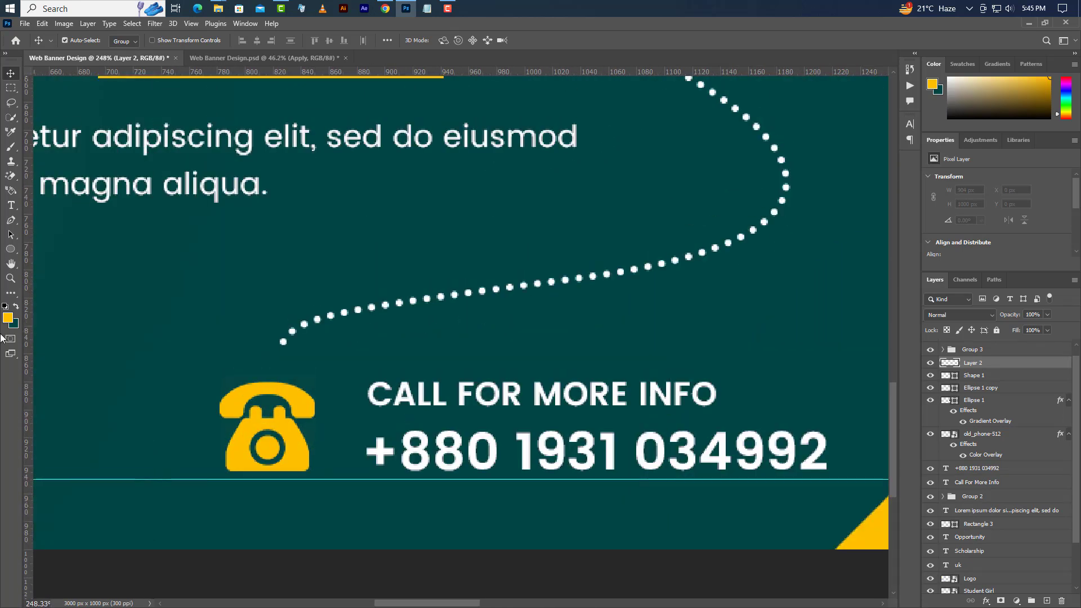
- Draw a small triangle, flip it vertically, and move it onto the dotted line's lower end
left_click(10, 250)
left_click(42, 261)
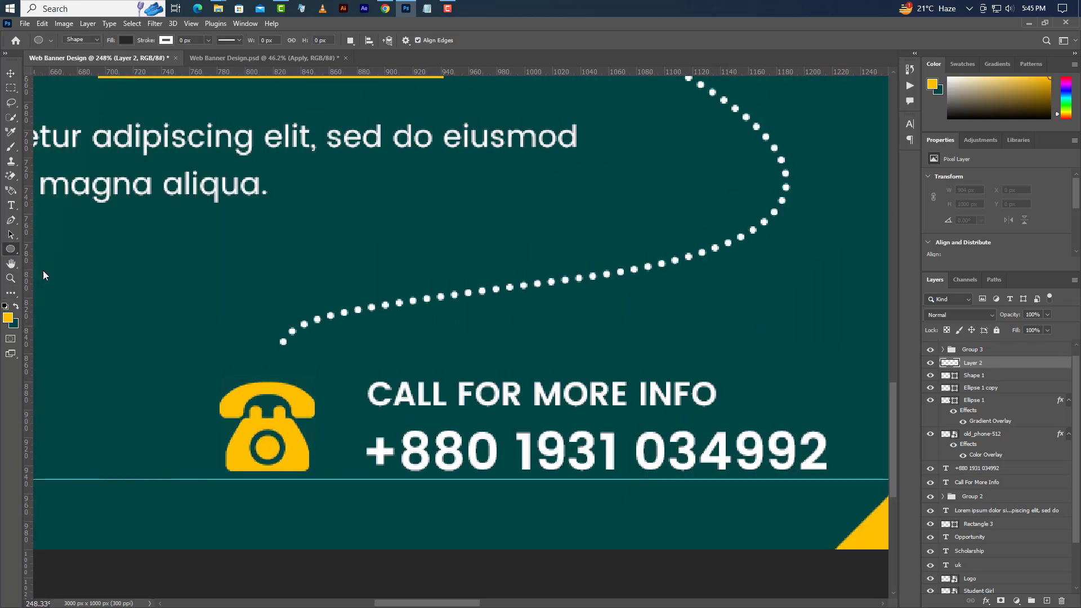
key("shift+u")
left_click(1049, 595)
left_click_drag(220, 337, 235, 357)
right_click(235, 355)
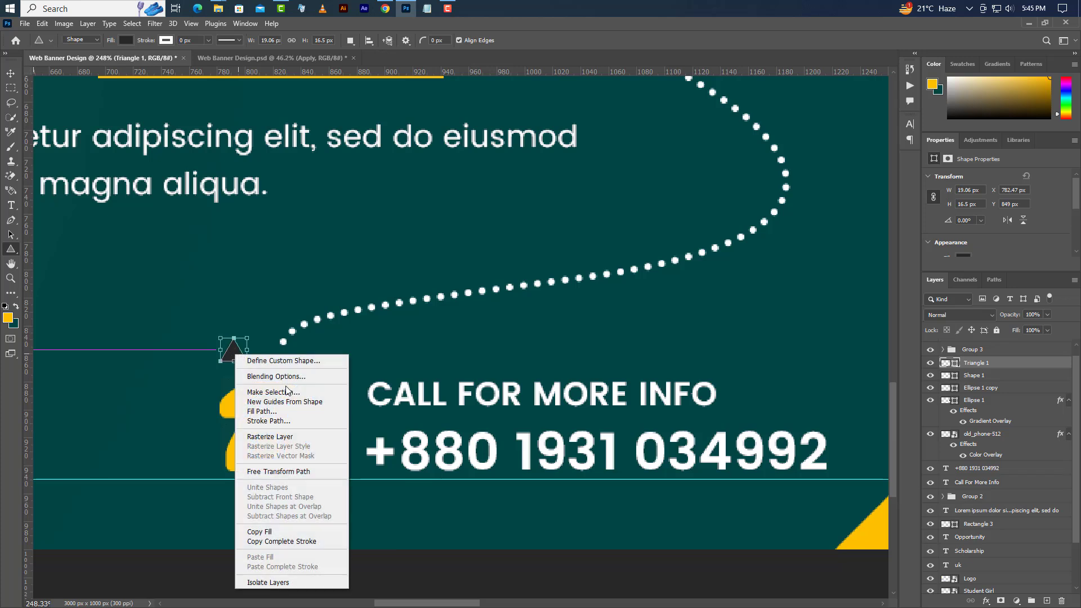
left_click(279, 471)
right_click(234, 355)
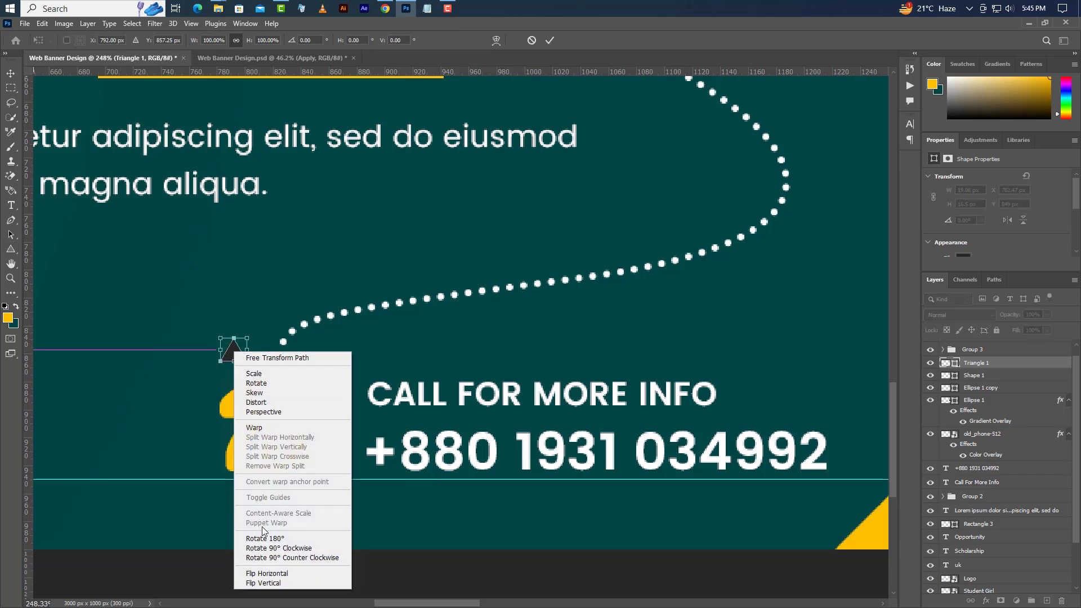
left_click(264, 583)
left_click_drag(235, 357, 287, 350)
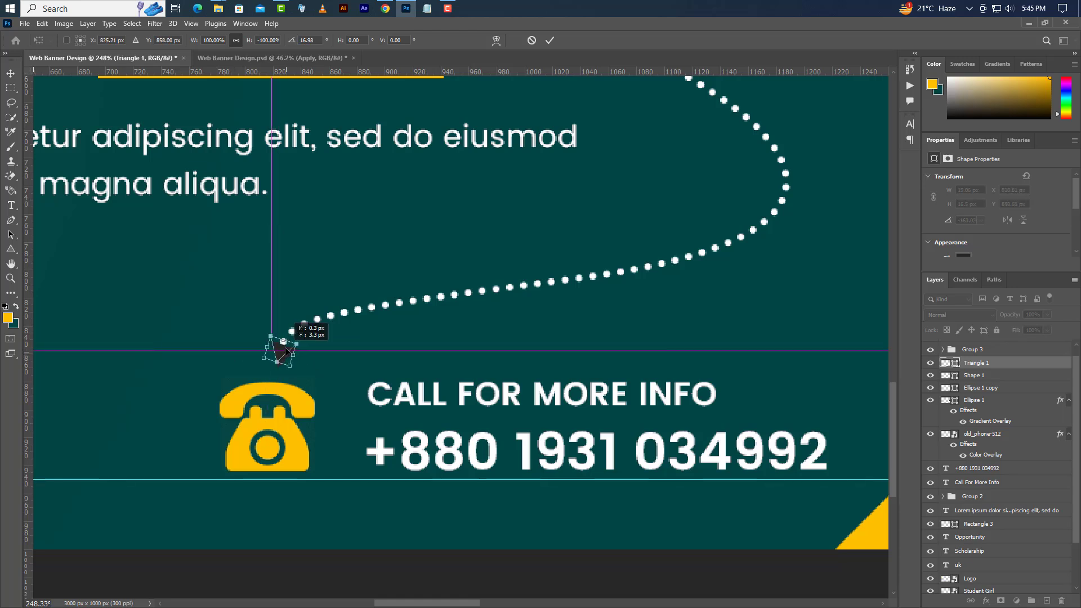
left_click(551, 40)
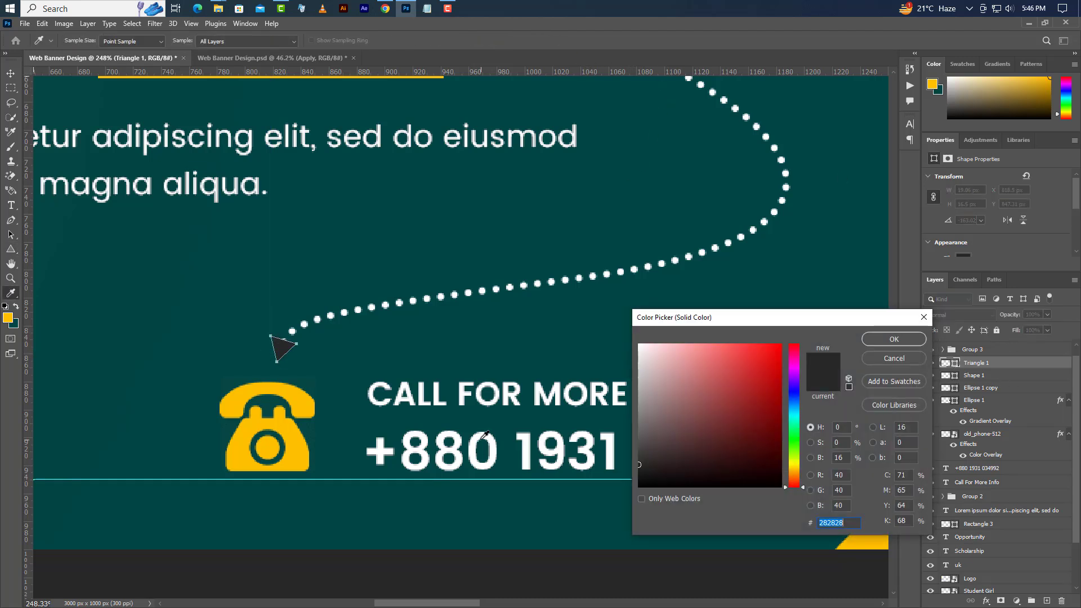
- Colour the triangle light grey (#d1d8d8) and nudge it into place
left_click(498, 442)
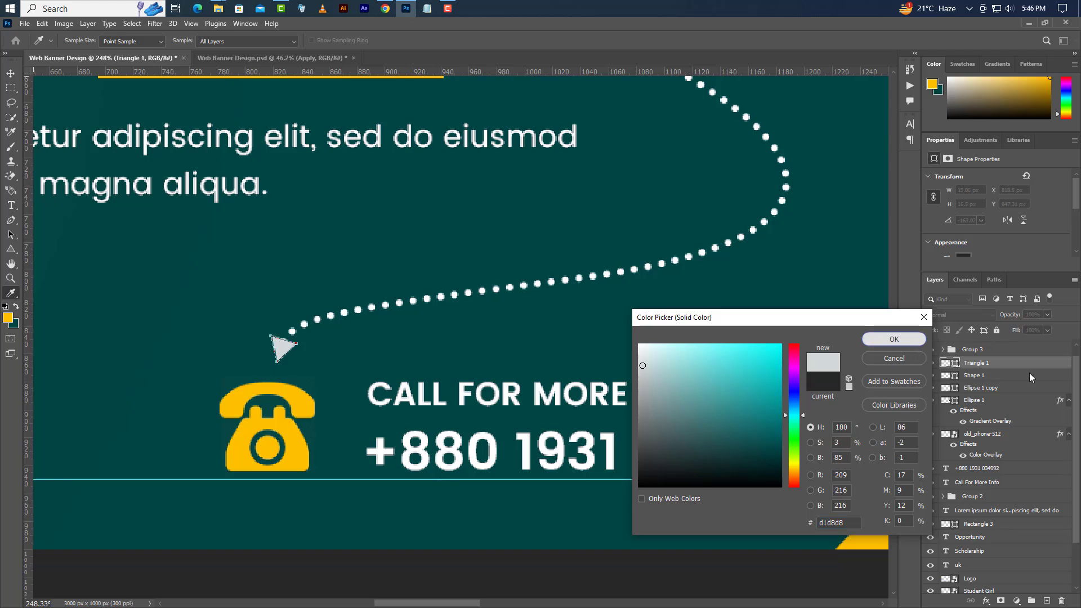
left_click(894, 339)
left_click(10, 73)
key("Right")
key("Right")
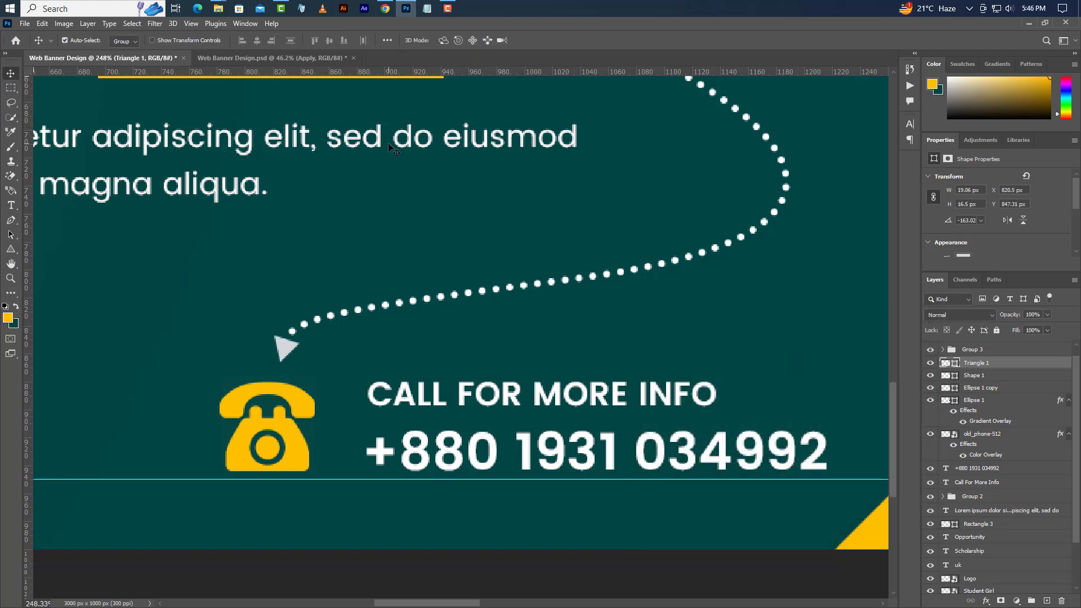
key("Up")
- Combine Triangle 1, Shape 1 and Ellipse 1 copy into one smart object
scroll(345, 362, "down", 5)
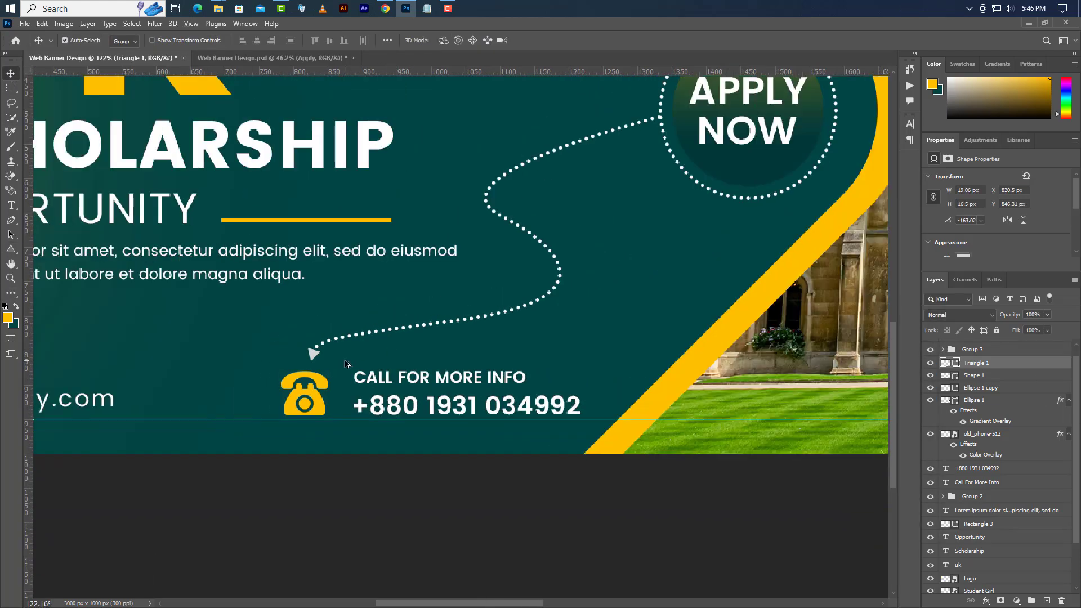
left_click(995, 376, "shift")
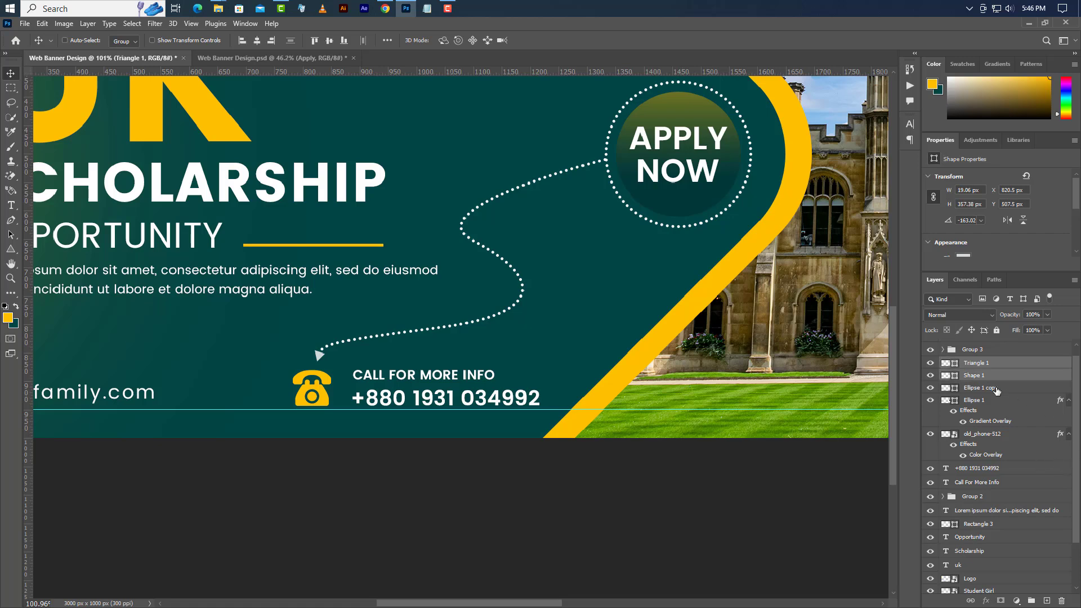
left_click(996, 389, "shift")
right_click(1020, 369)
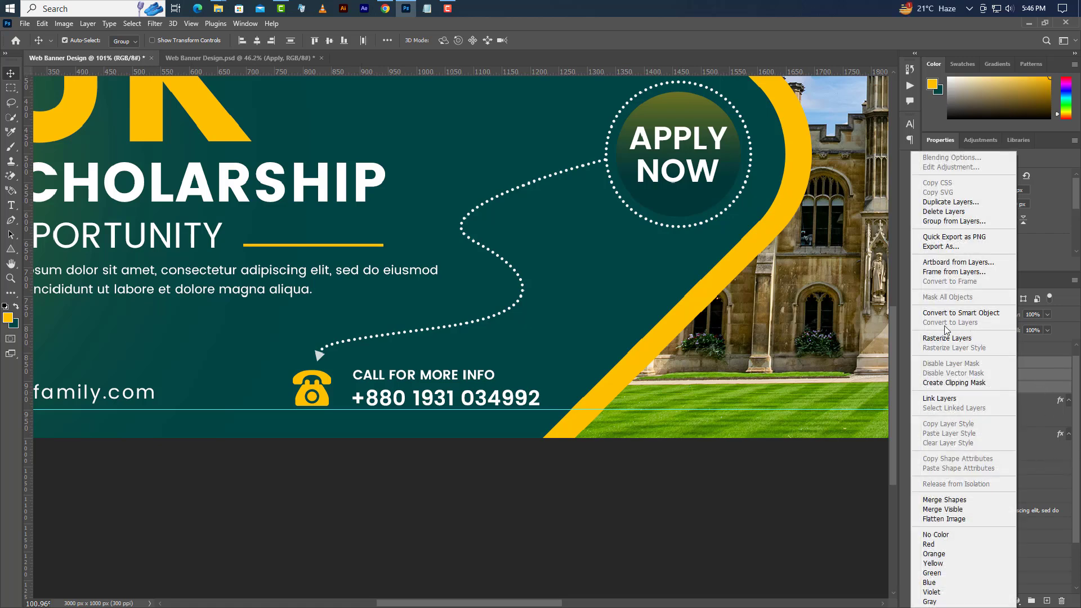
left_click(999, 311)
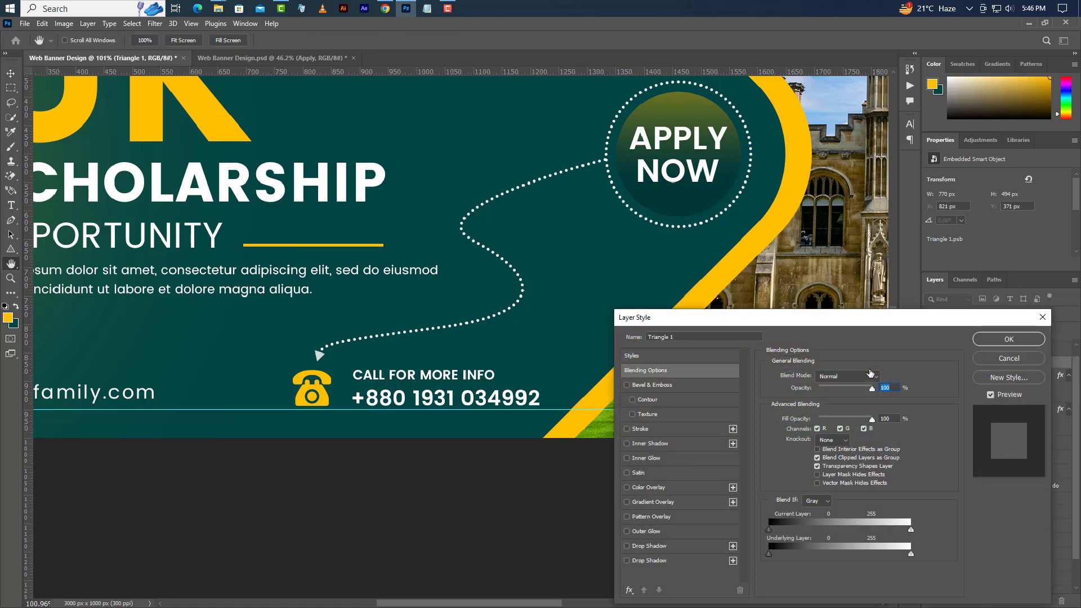
- Add a green-to-white Gradient Overlay at 45° with Reverse checked
left_click(655, 502)
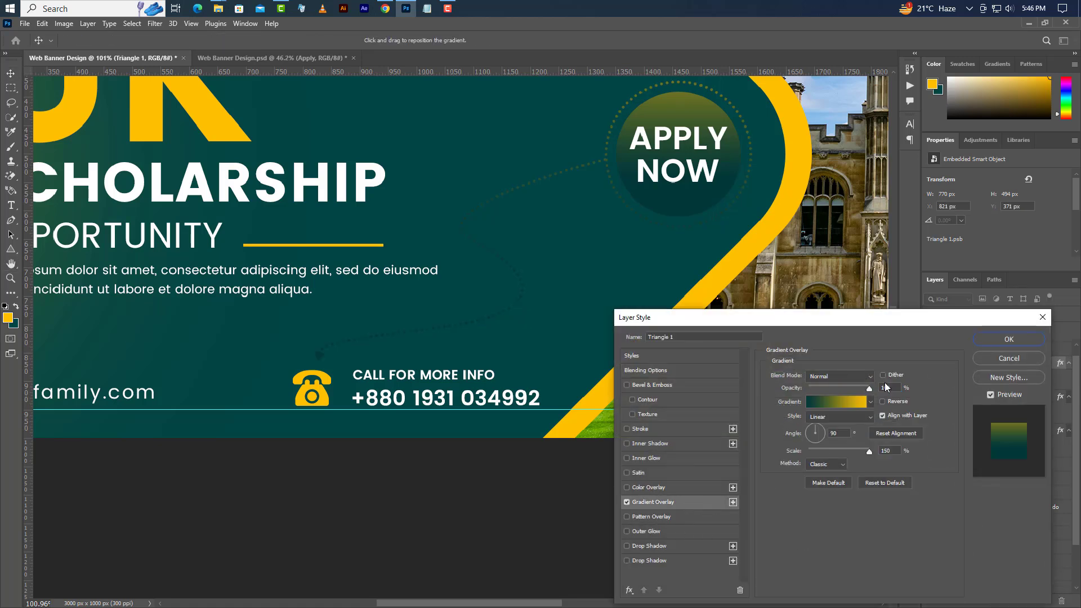
left_click(839, 397)
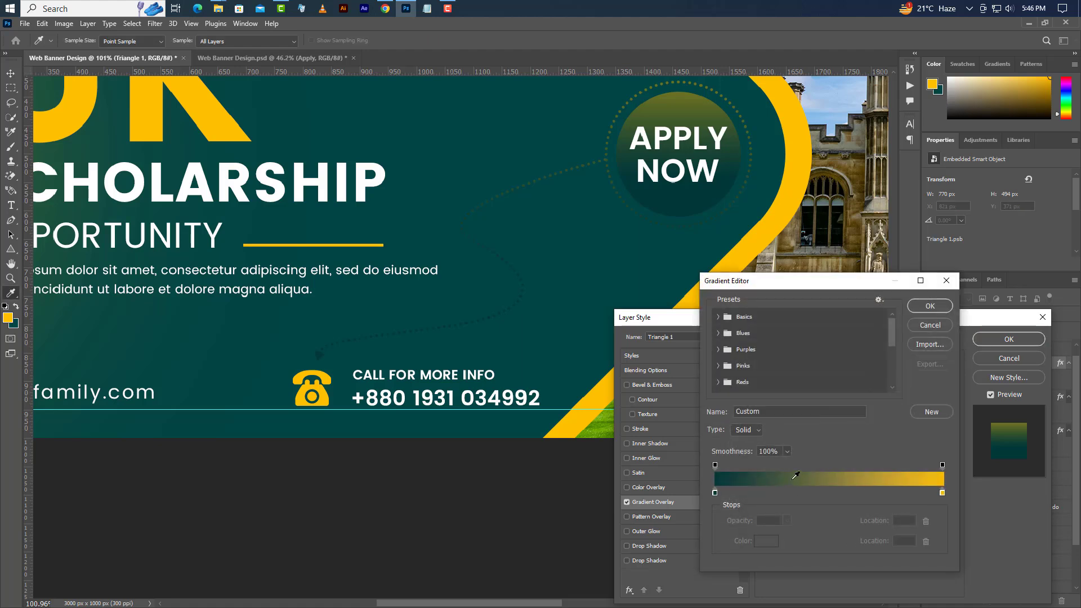
double_click(716, 492)
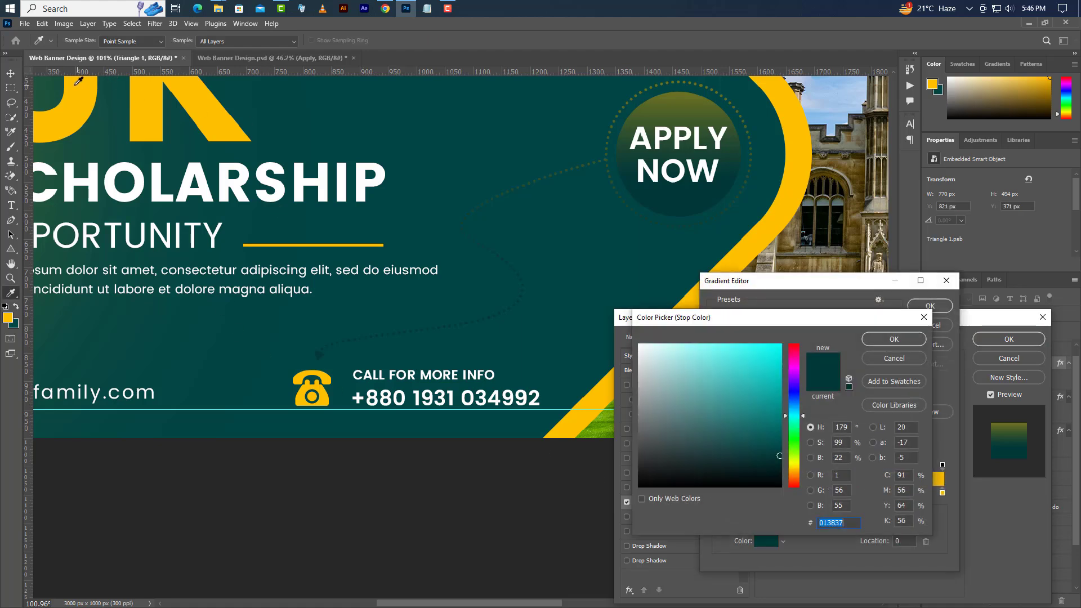
left_click(54, 93)
left_click(897, 339)
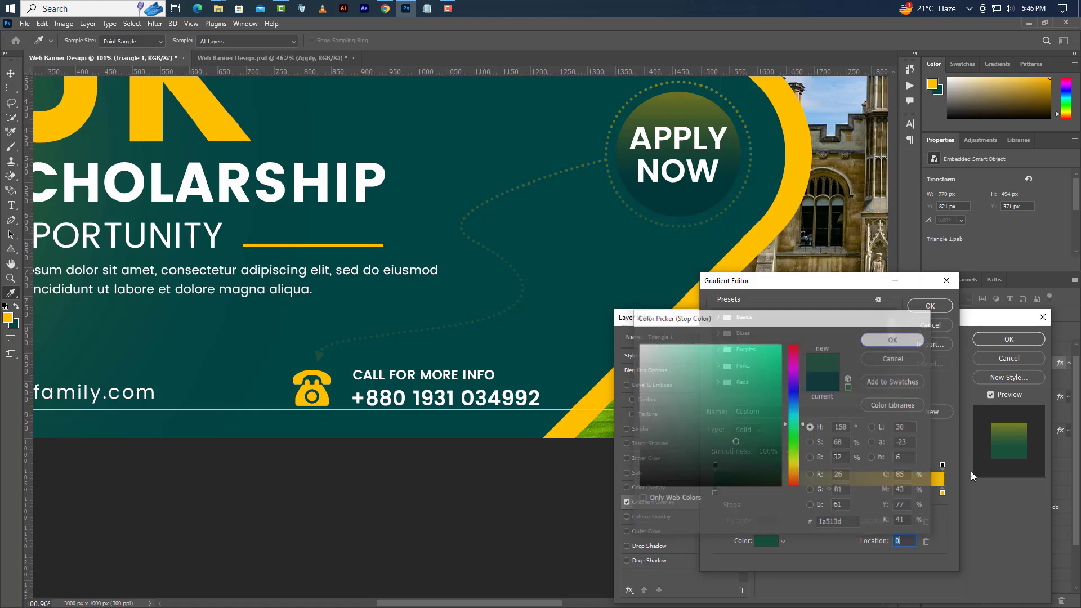
double_click(942, 493)
left_click_drag(656, 359, 635, 340)
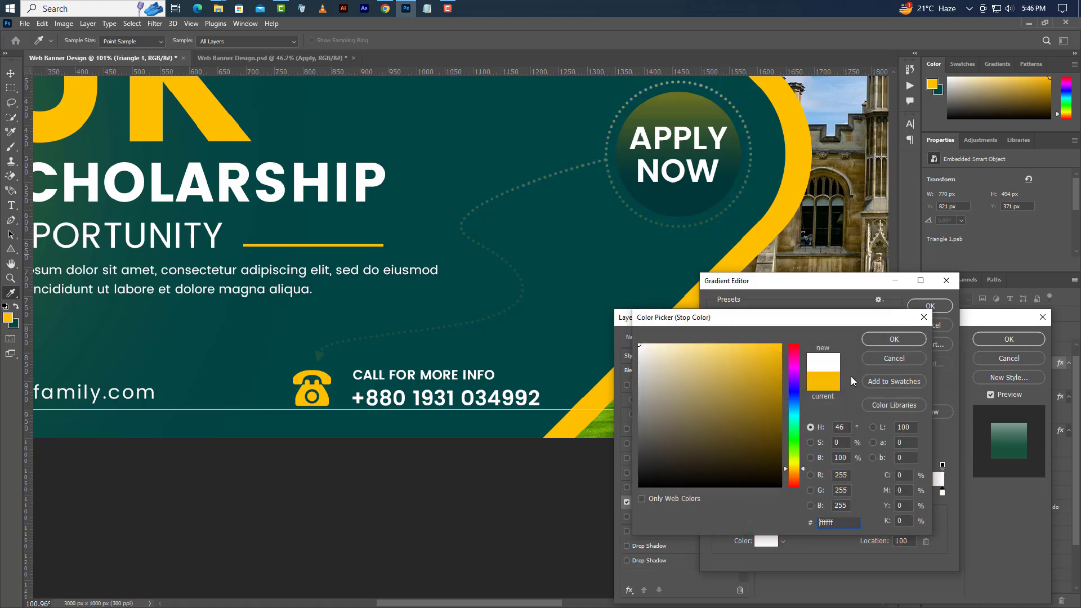
left_click(924, 338)
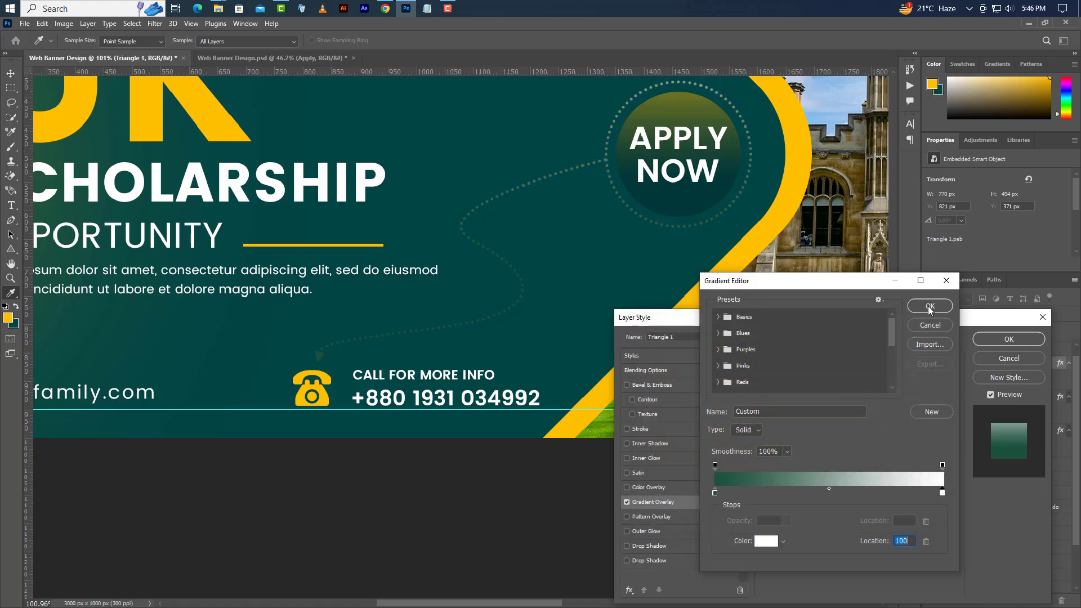
left_click(930, 306)
double_click(841, 436)
type("45")
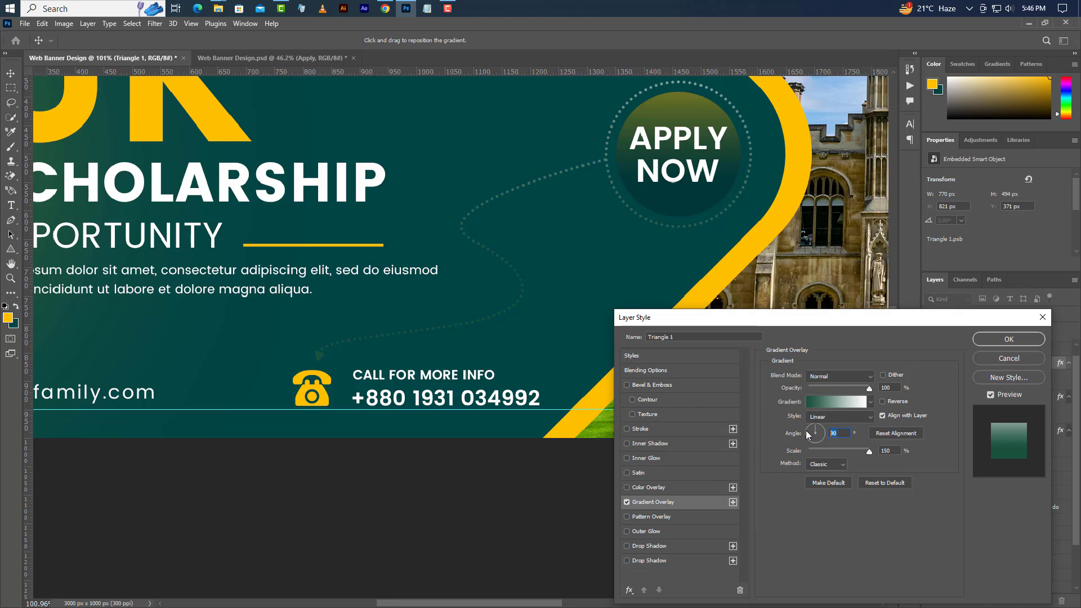
left_click(883, 401)
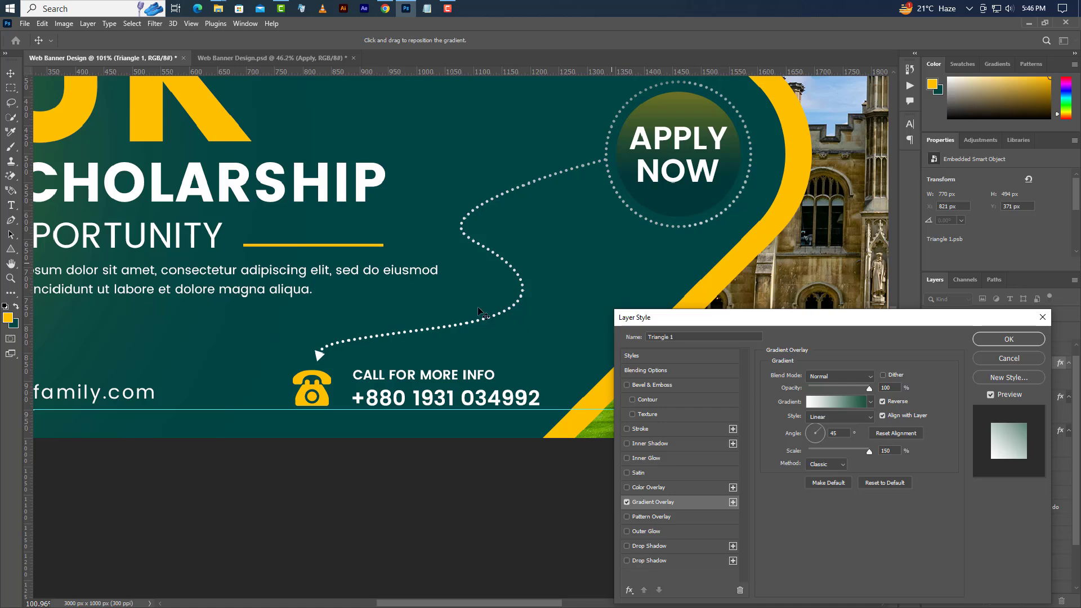
- Retune the gradient's left stop to green (#6b972b) and apply the overlay
left_click(837, 402)
double_click(713, 492)
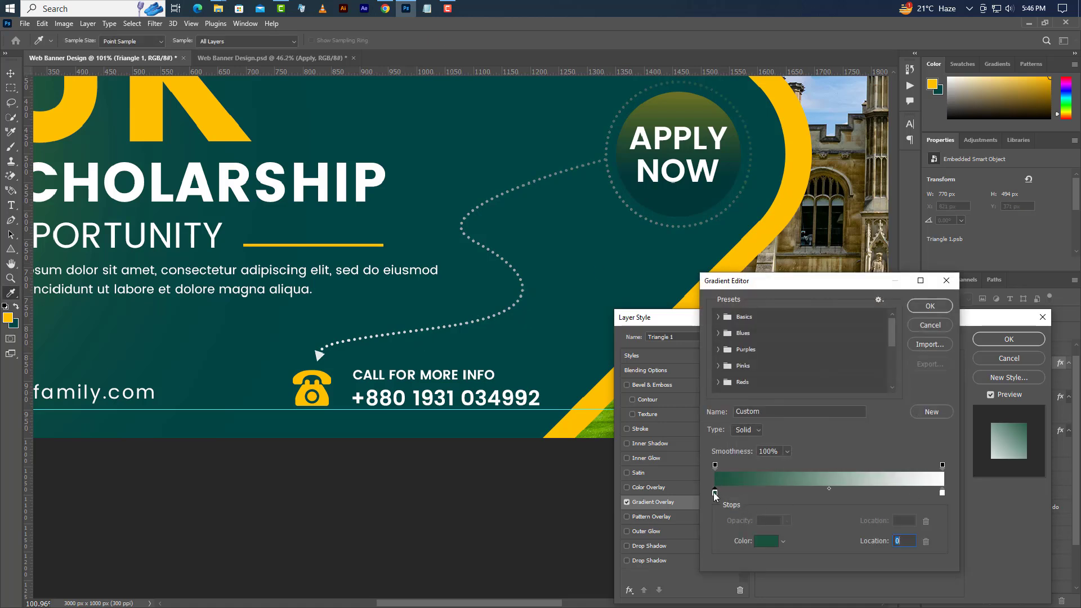
left_click(302, 112)
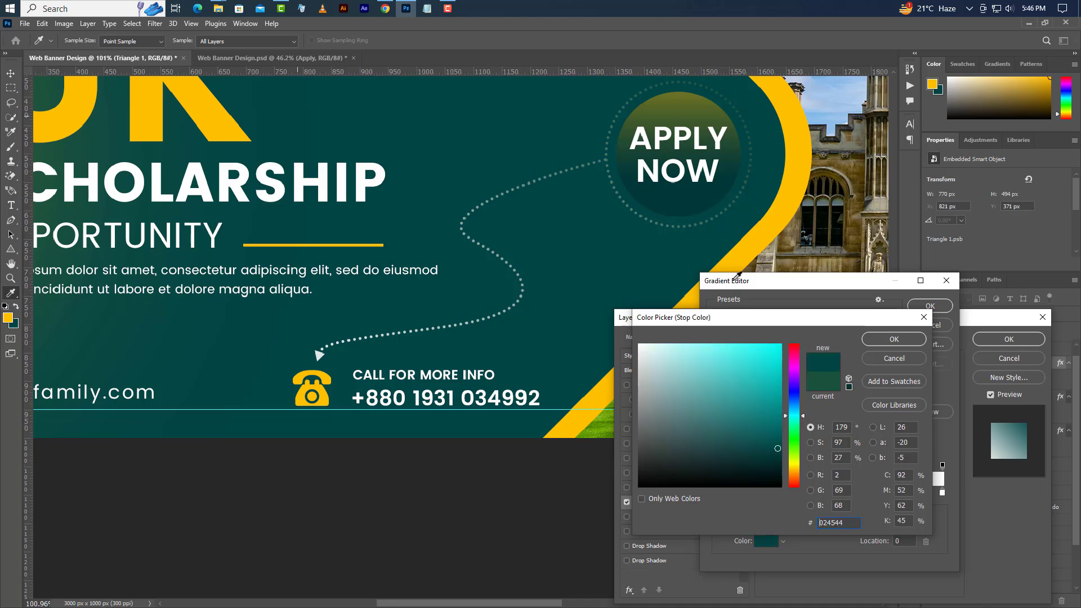
left_click_drag(782, 440, 777, 420)
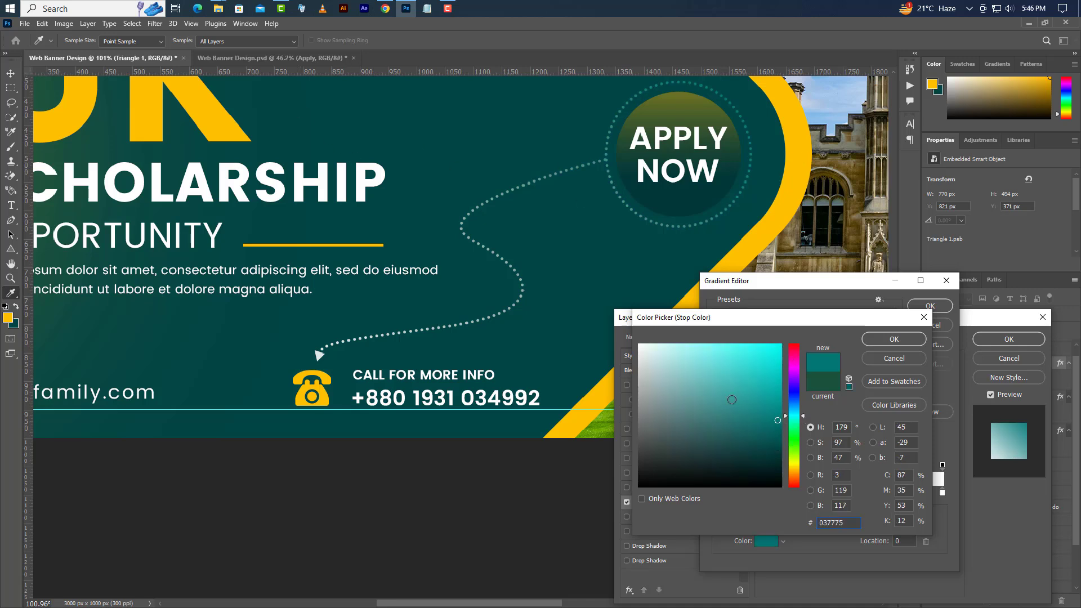
left_click(740, 402)
left_click(796, 453)
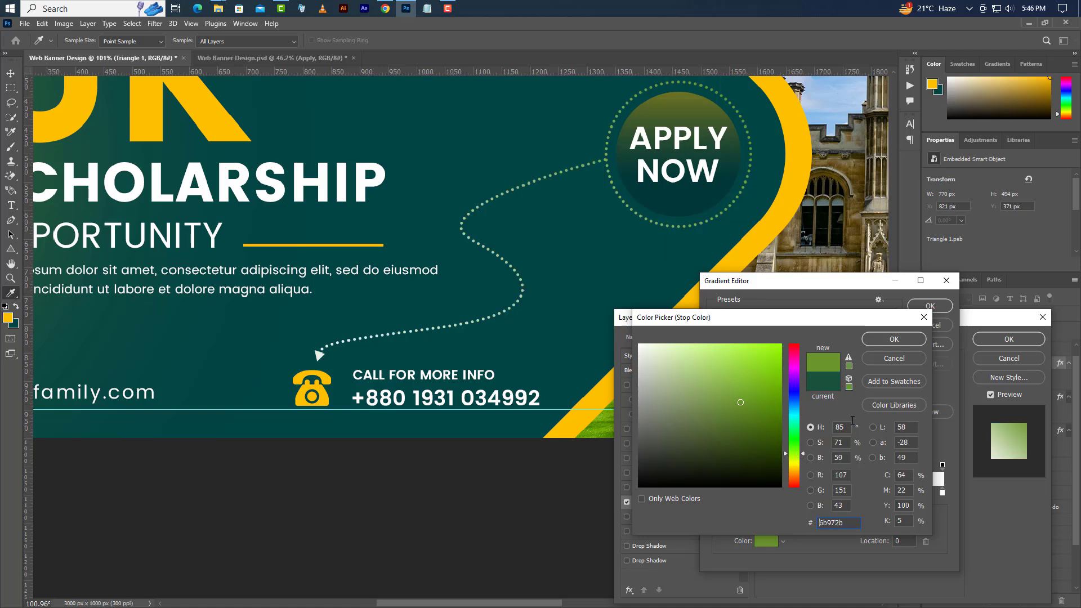
left_click(894, 339)
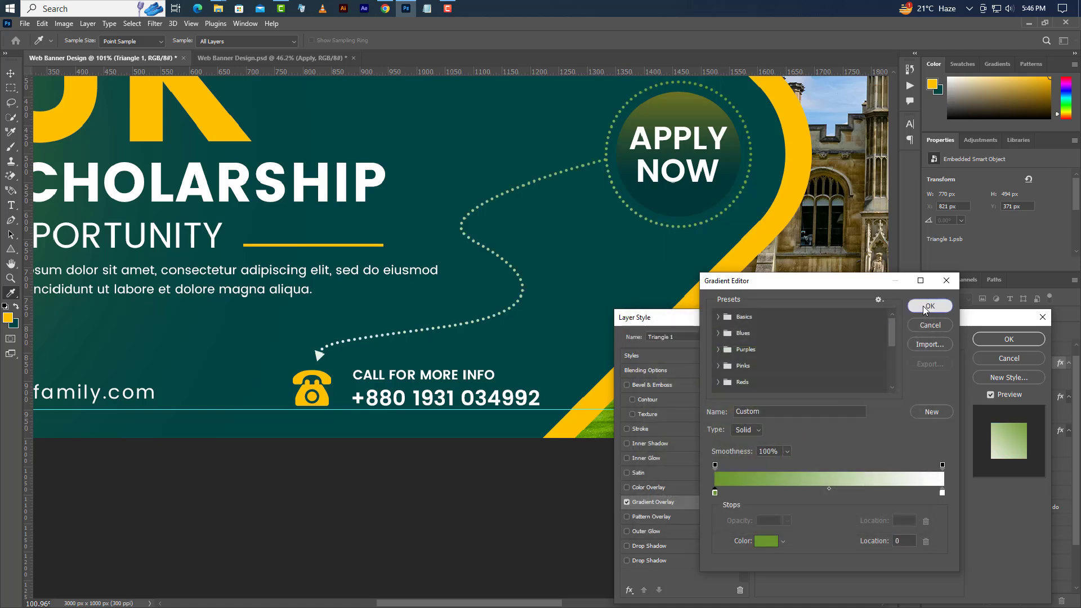
left_click(924, 305)
left_click(983, 339)
scroll(369, 383, "down", 5)
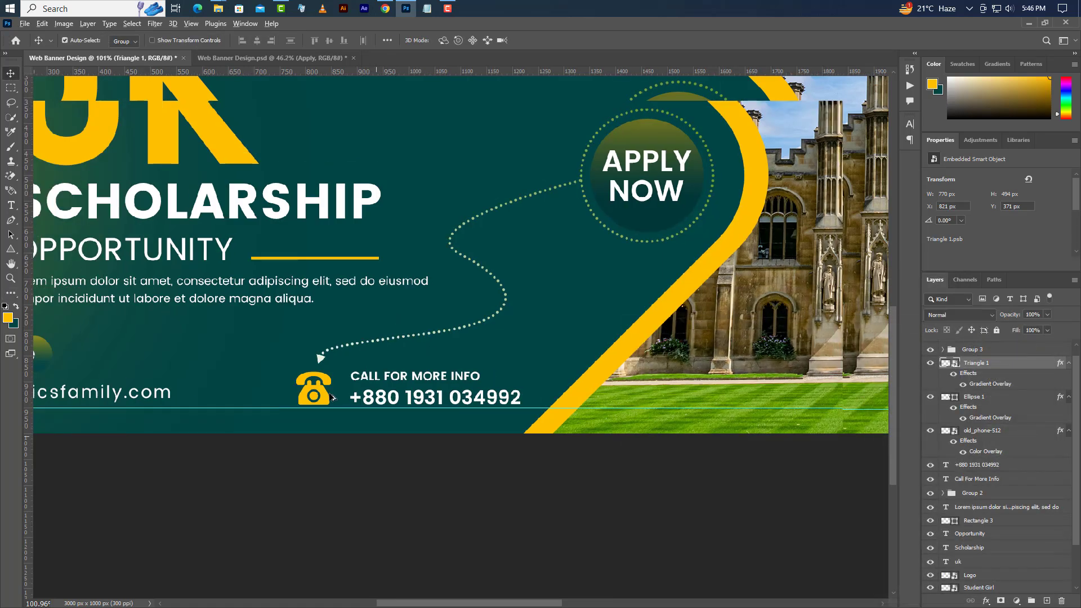
- Draw a 160 px square on the lawn and fill it white
scroll(445, 345, "up", 2)
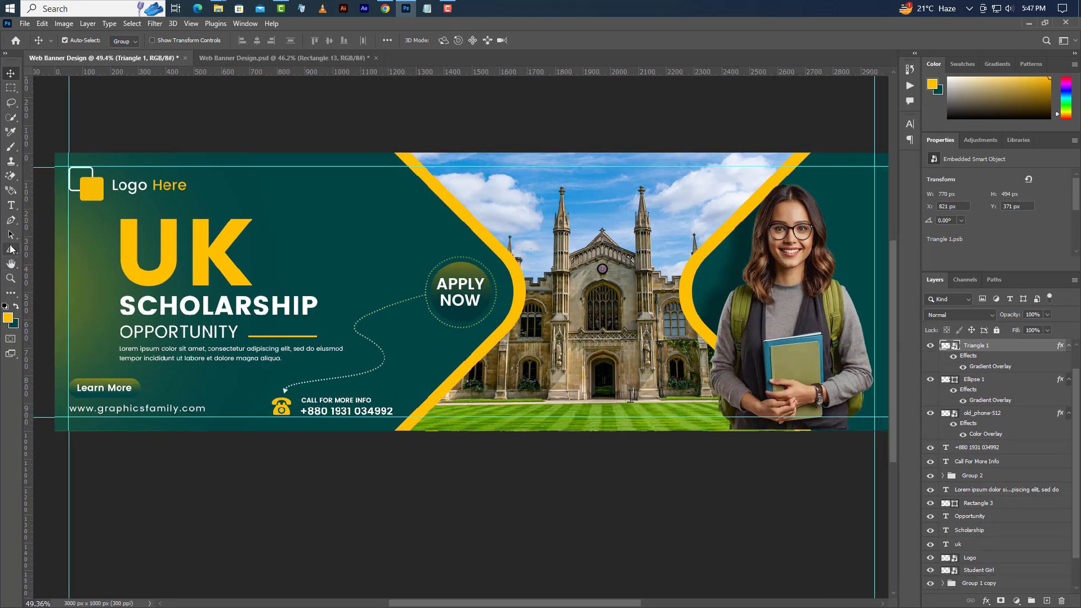
left_click_drag(11, 249, 51, 249)
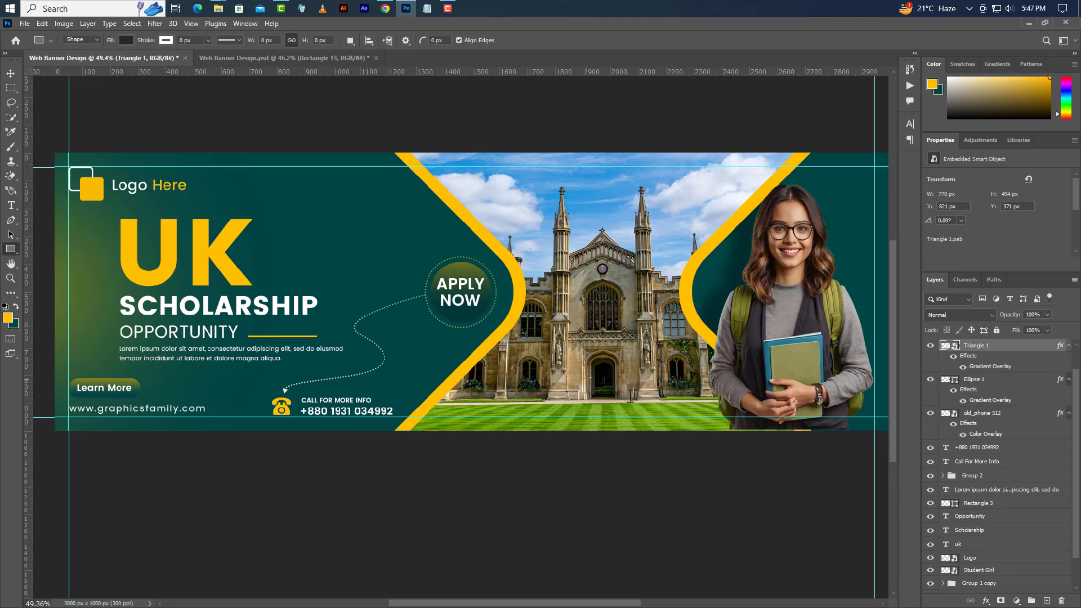
left_click_drag(585, 368, 634, 417)
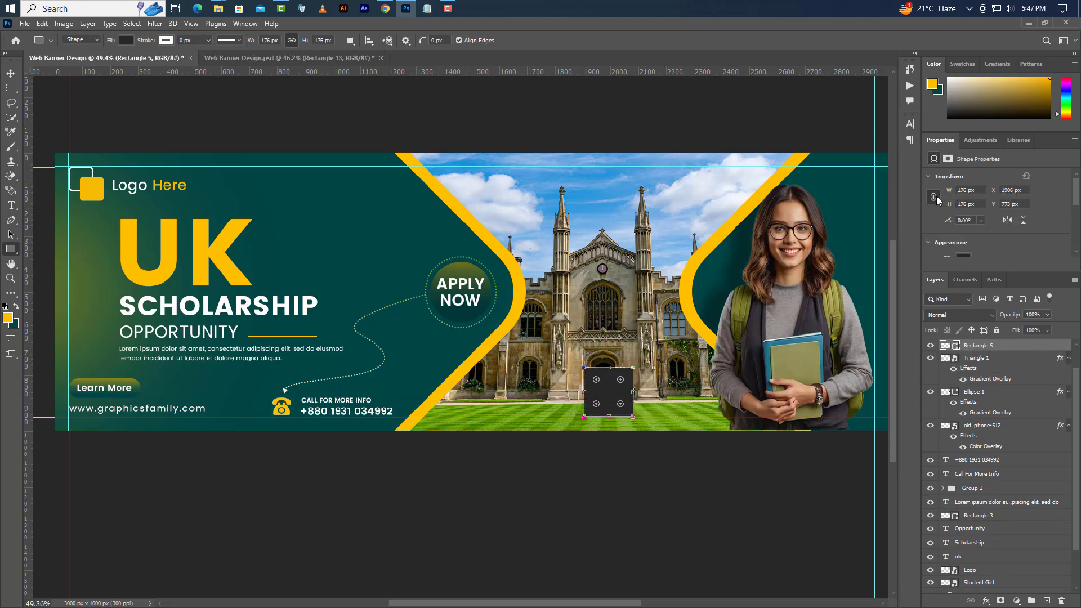
left_click(934, 197)
type("0")
key("Return")
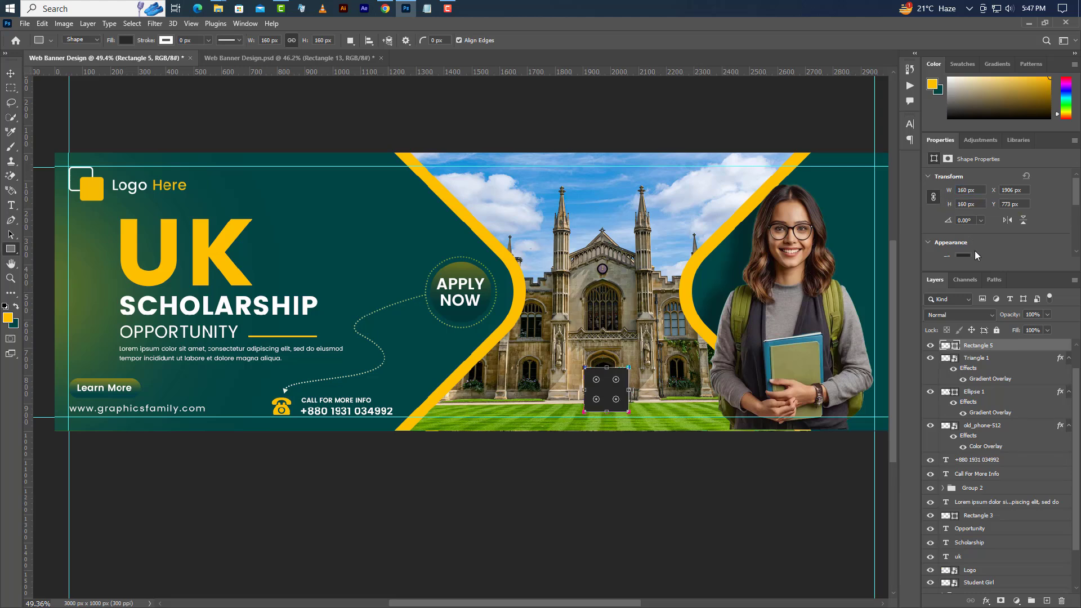
double_click(956, 346)
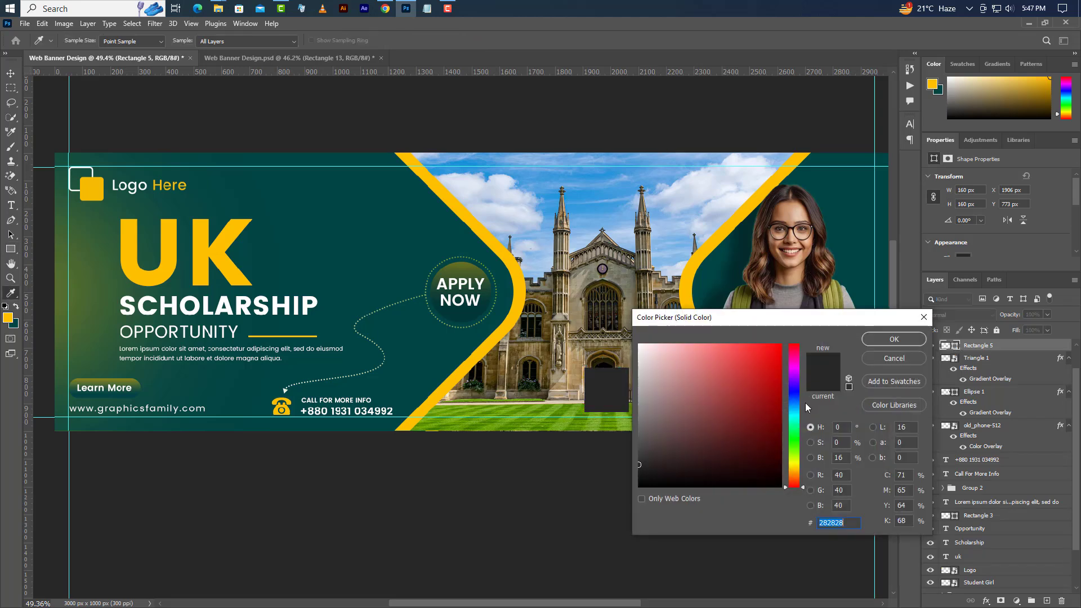
left_click_drag(661, 369, 635, 339)
left_click(906, 339)
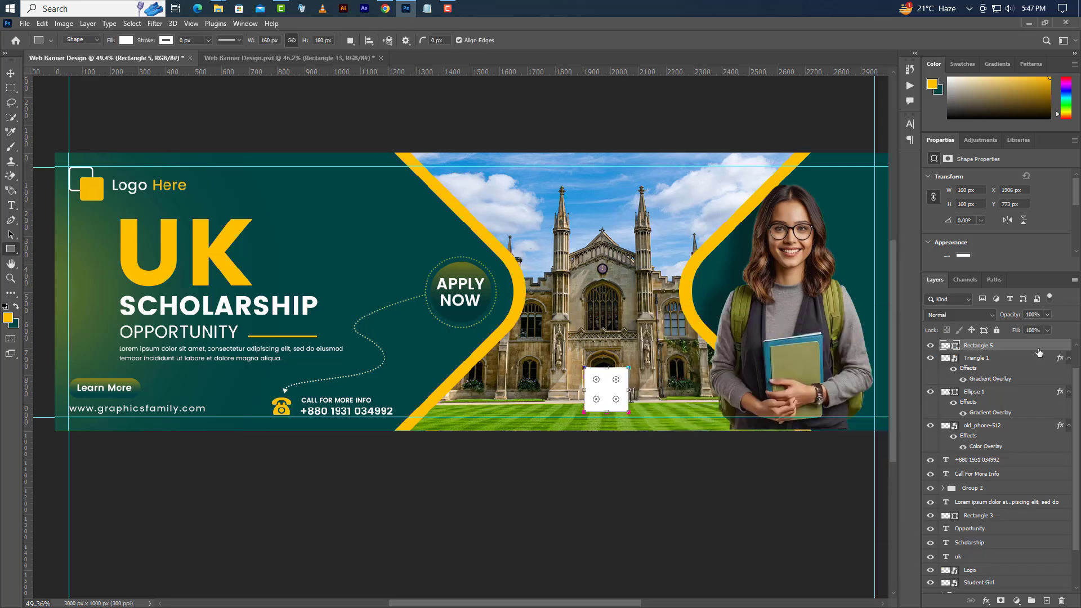
- Duplicate the square and remove the copy's fill to leave an outline
right_click(1036, 348)
left_click(969, 202)
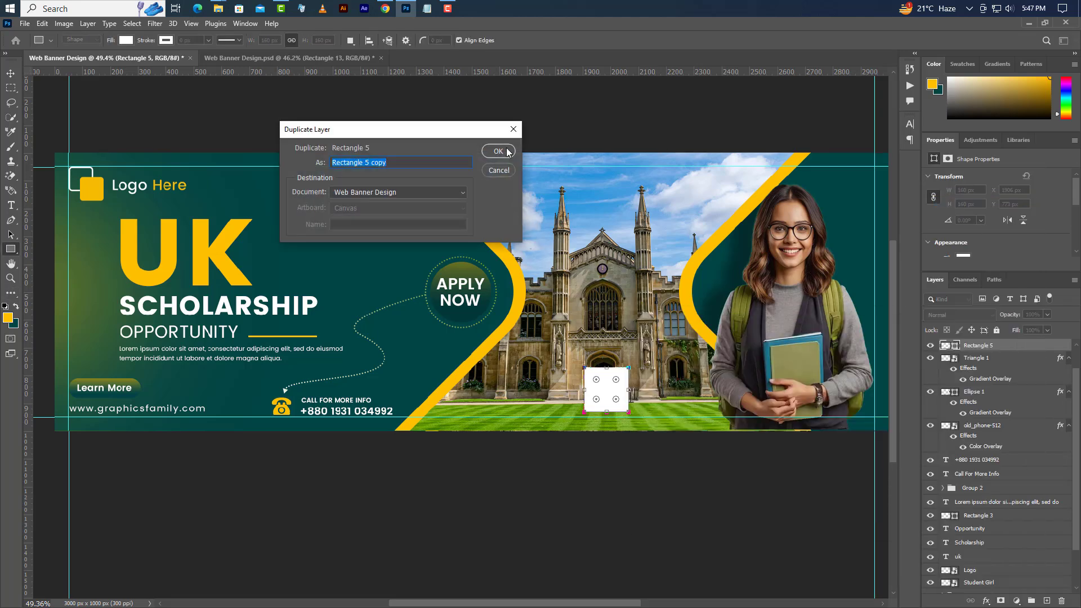
key("Return")
left_click(1010, 360)
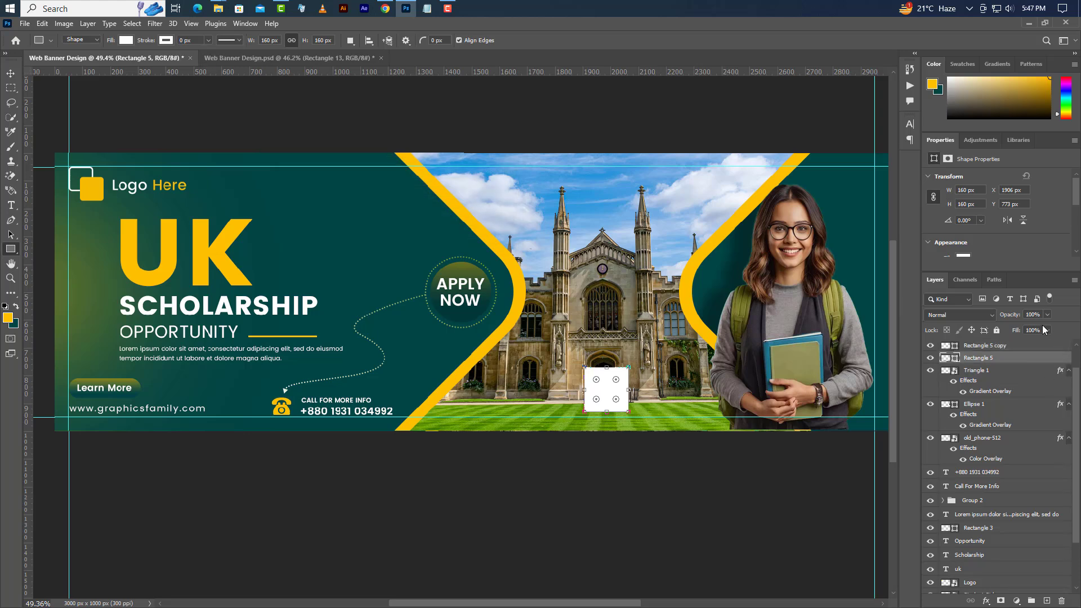
left_click(996, 345)
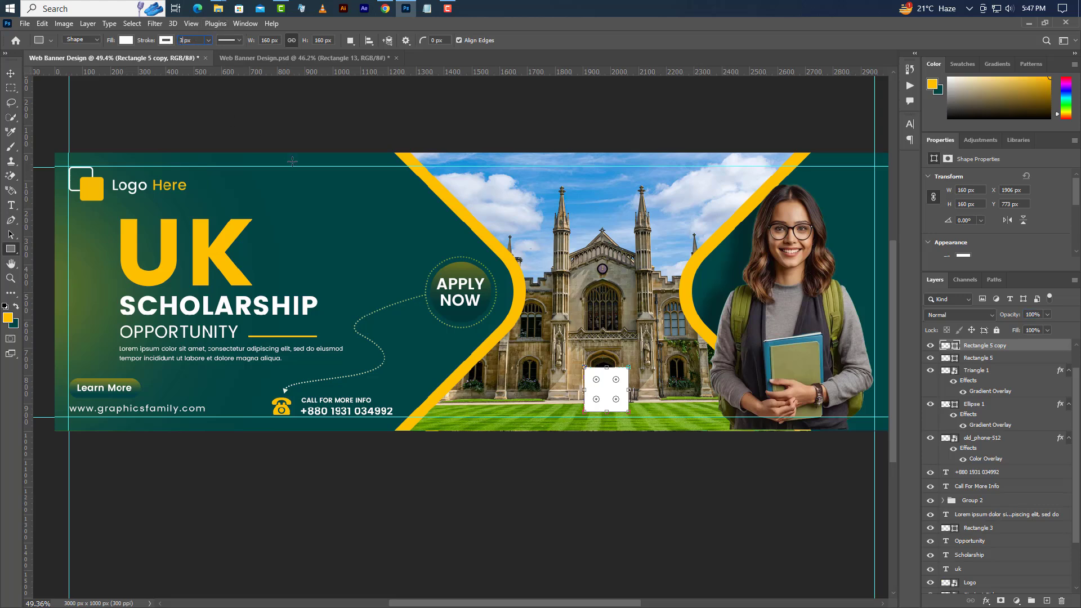
left_click(126, 40)
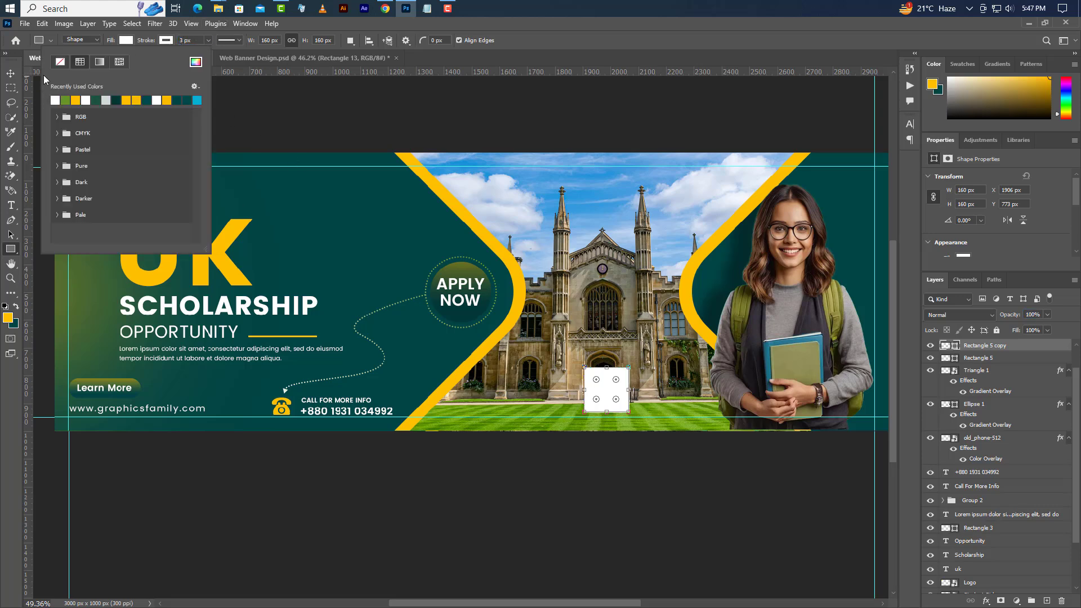
left_click(58, 63)
- Nudge both squares slightly left and down, then minimize Photoshop
left_click(11, 73)
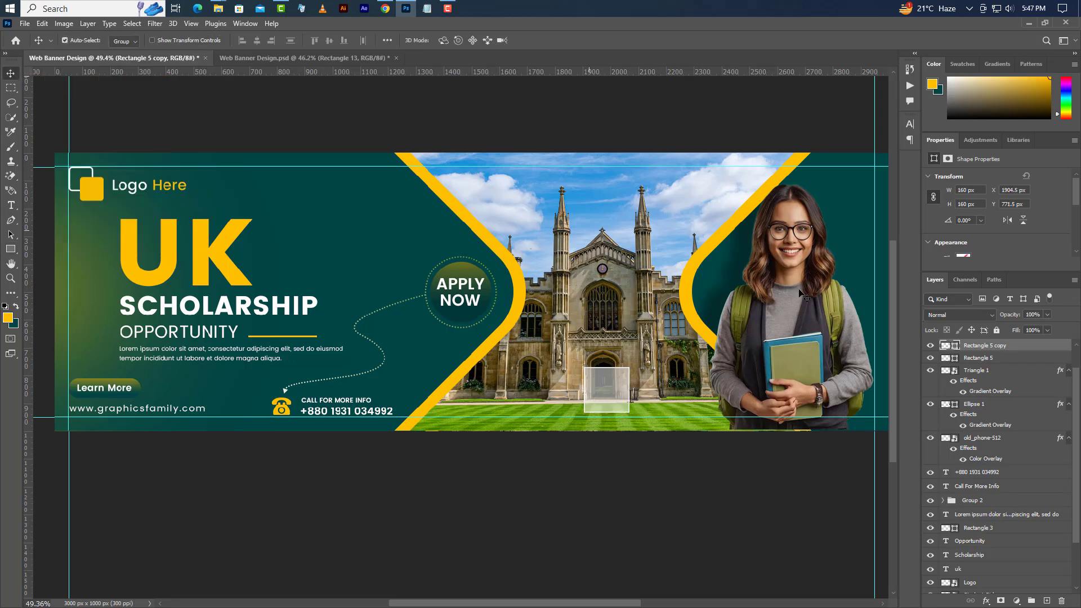
left_click(991, 358, "shift")
left_click(42, 23)
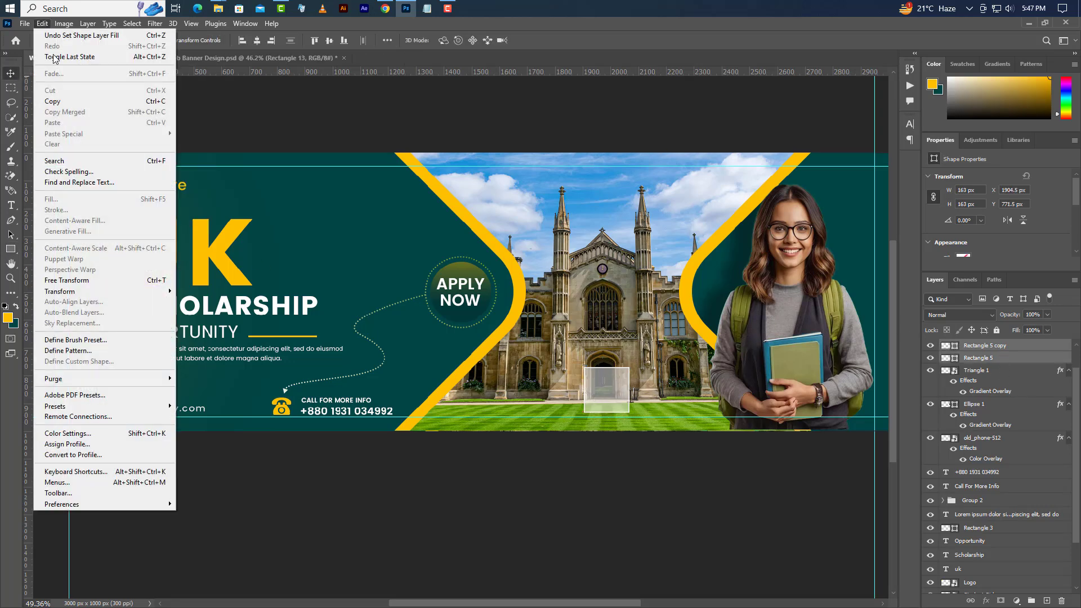
left_click(66, 280)
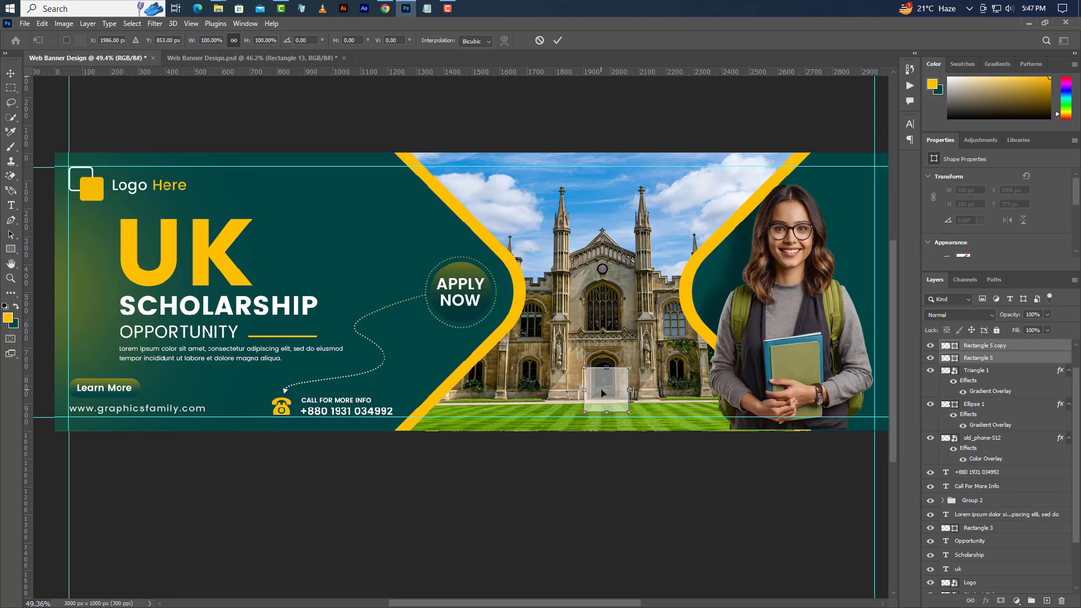
left_click_drag(602, 393, 596, 397)
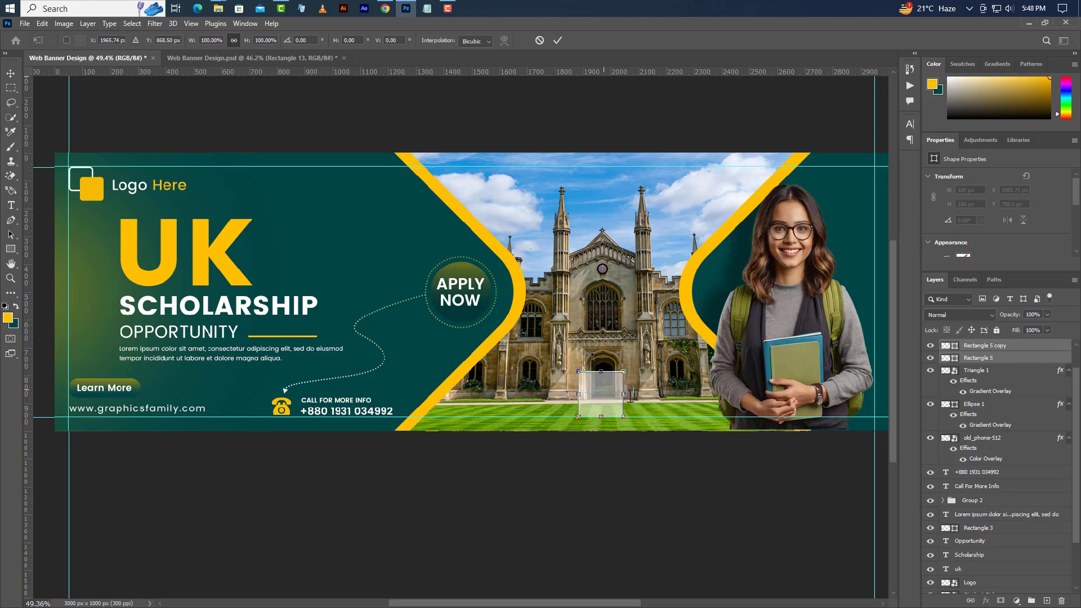
left_click(556, 42)
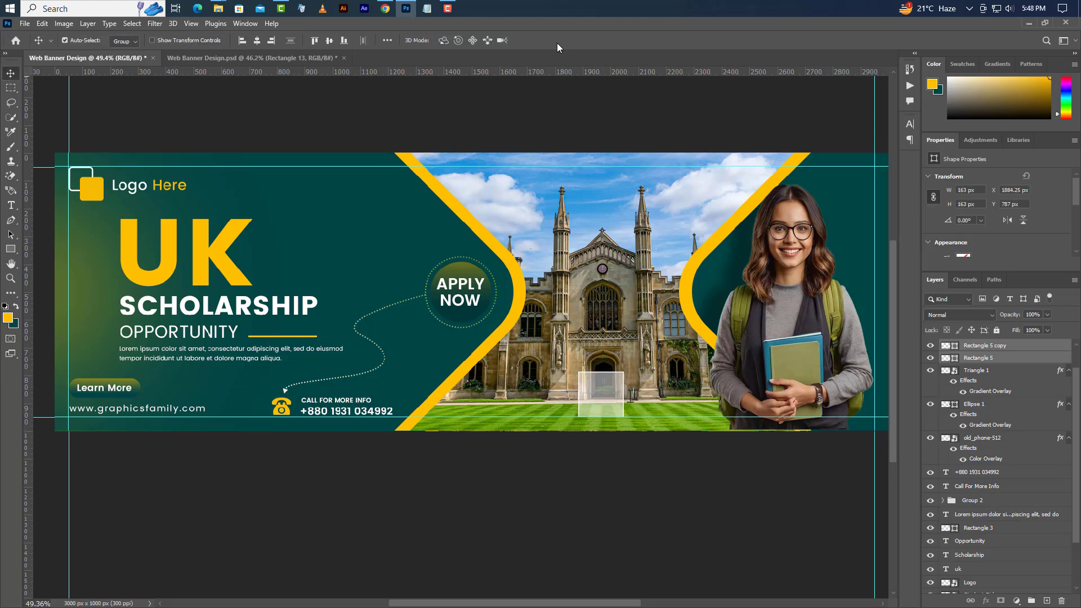
left_click(1035, 346)
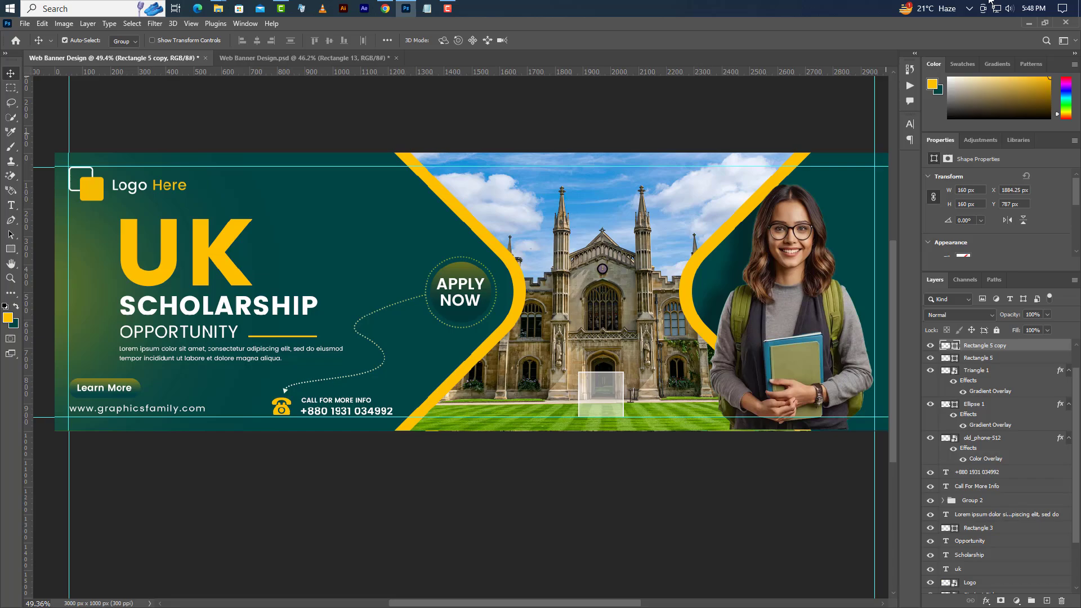
left_click(1028, 23)
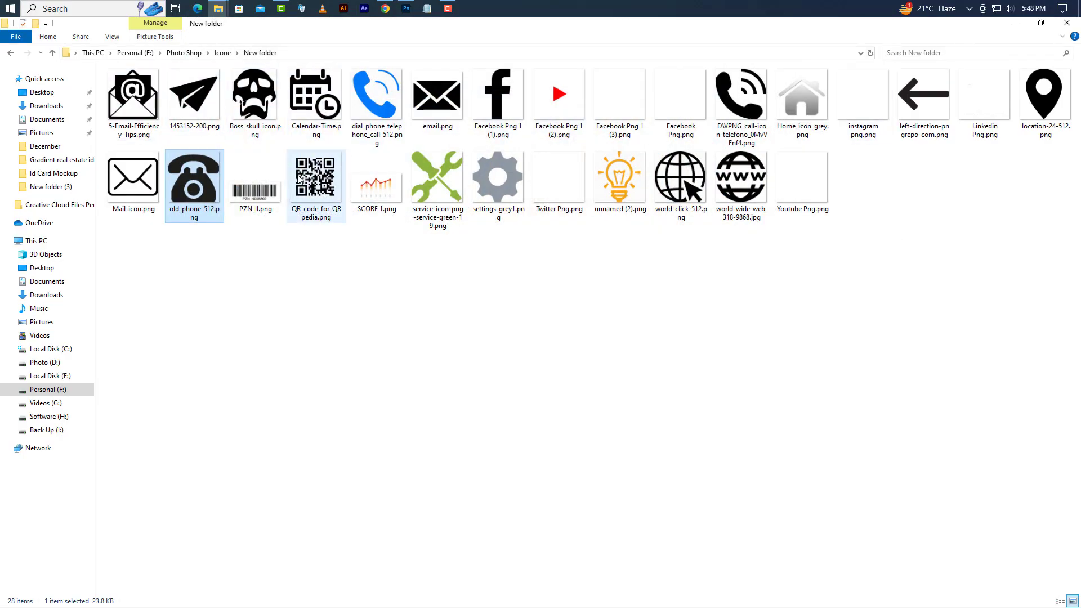
- Drag QR_code_for_QRpedia.png from the icons folder onto the banner's white square
left_click_drag(315, 181, 633, 368)
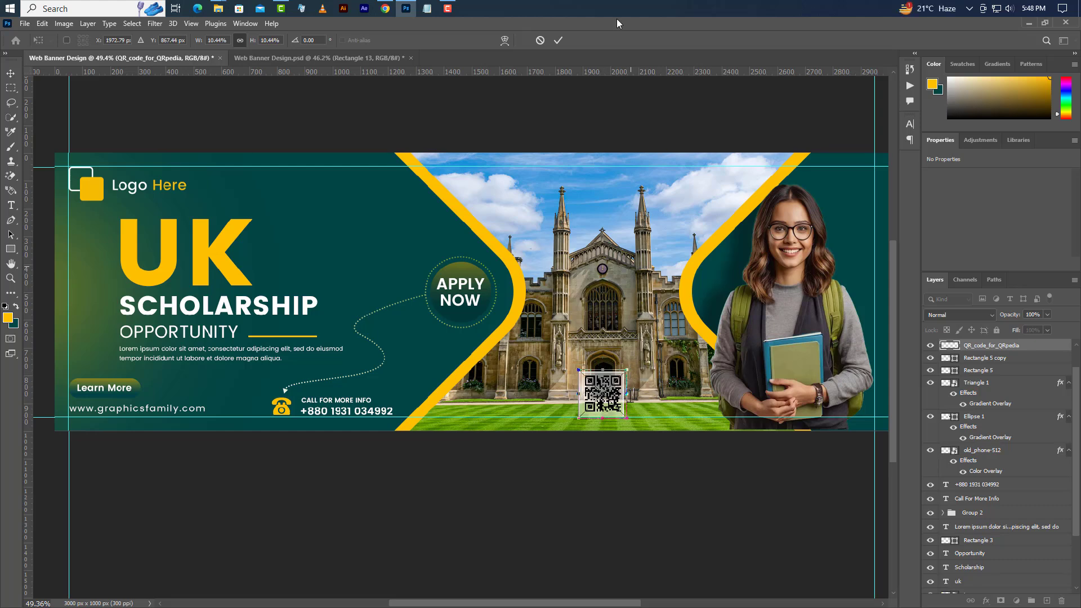
- Commit the 130×131 px QR code, centre it in the white frame, and minimize Photoshop
left_click(563, 38)
left_click(950, 345, "ctrl")
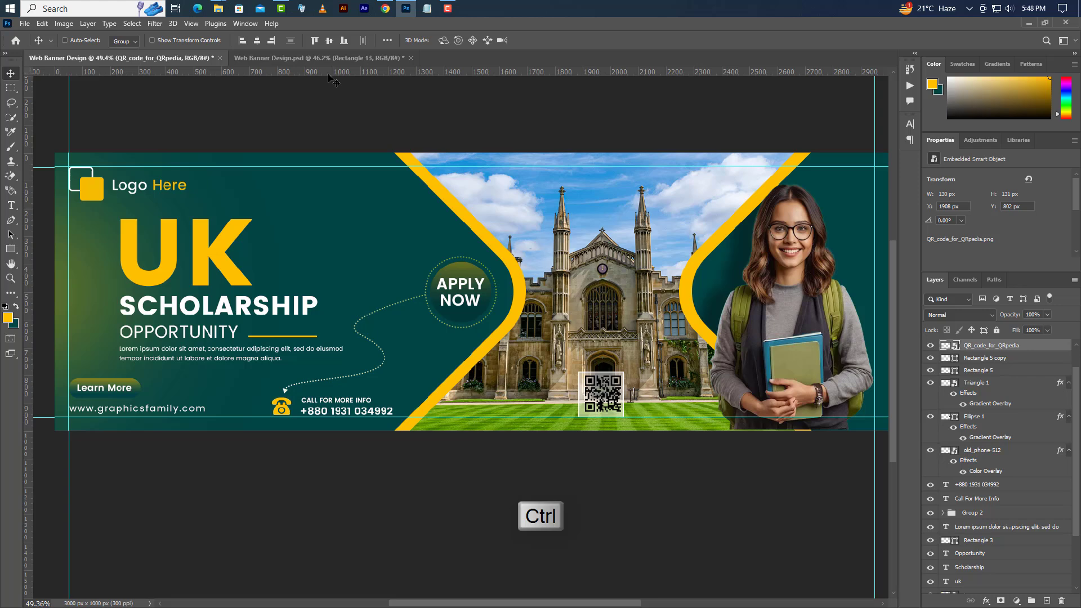
left_click(269, 41)
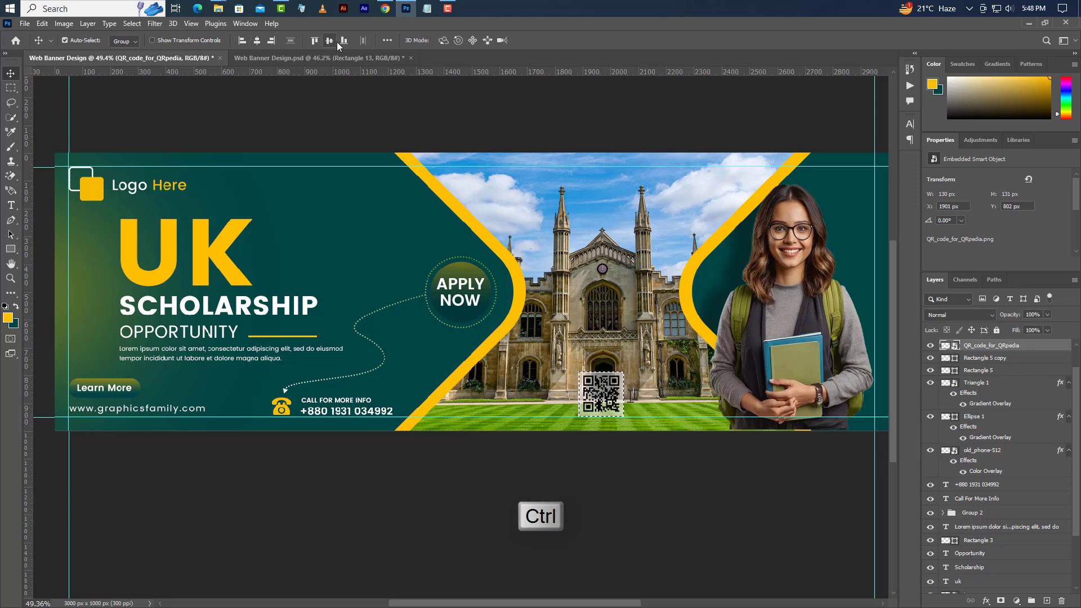
left_click(132, 23)
left_click(144, 42)
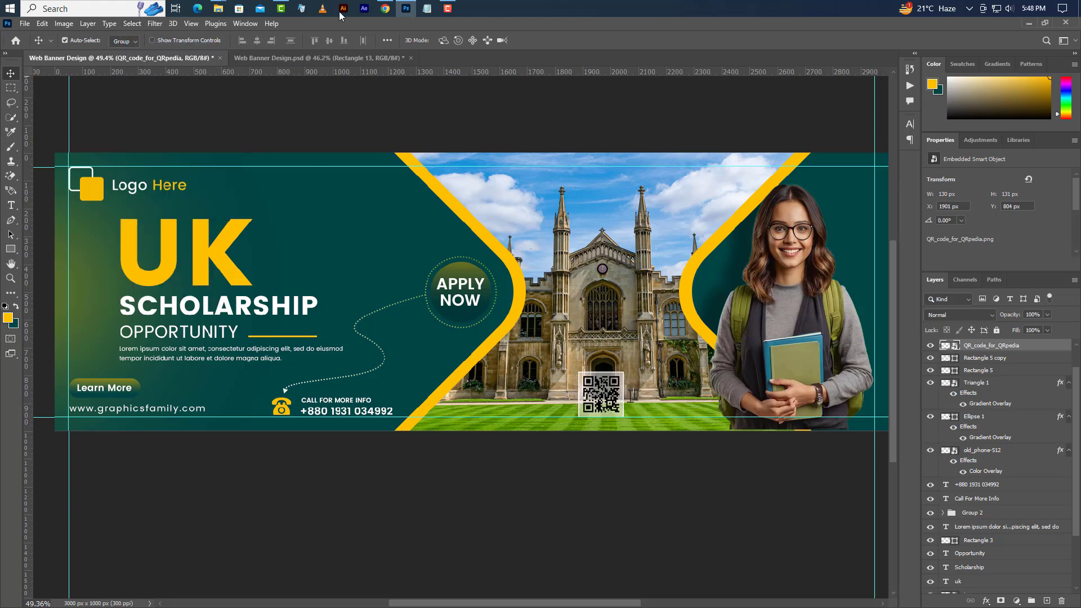
left_click(406, 9)
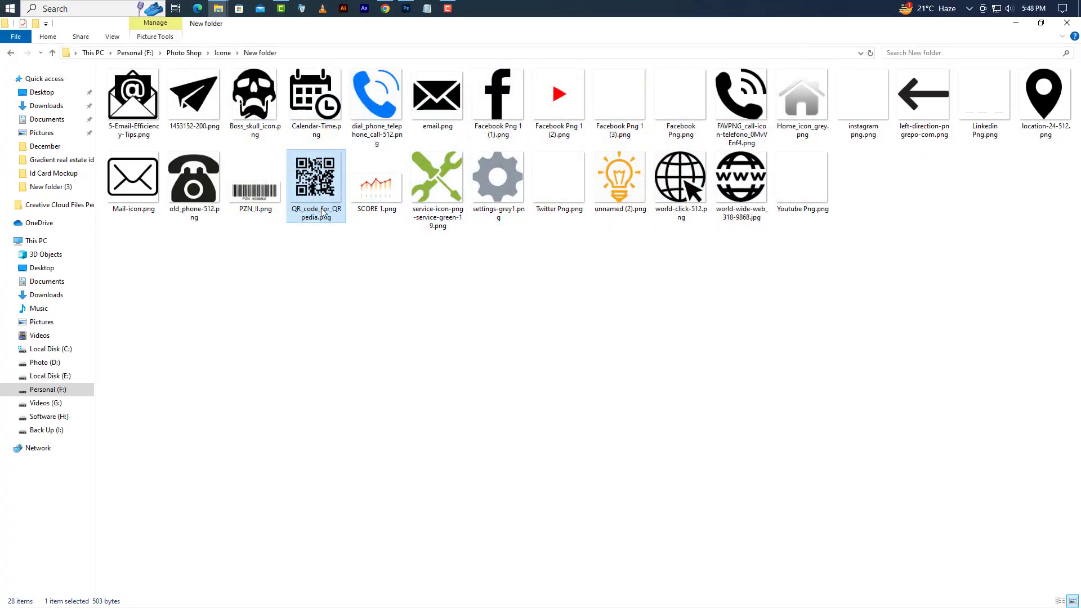
- Select the Twitter, instagram and Facebook icon files and drag them into the banner
left_click(559, 180)
left_click(867, 100, "ctrl")
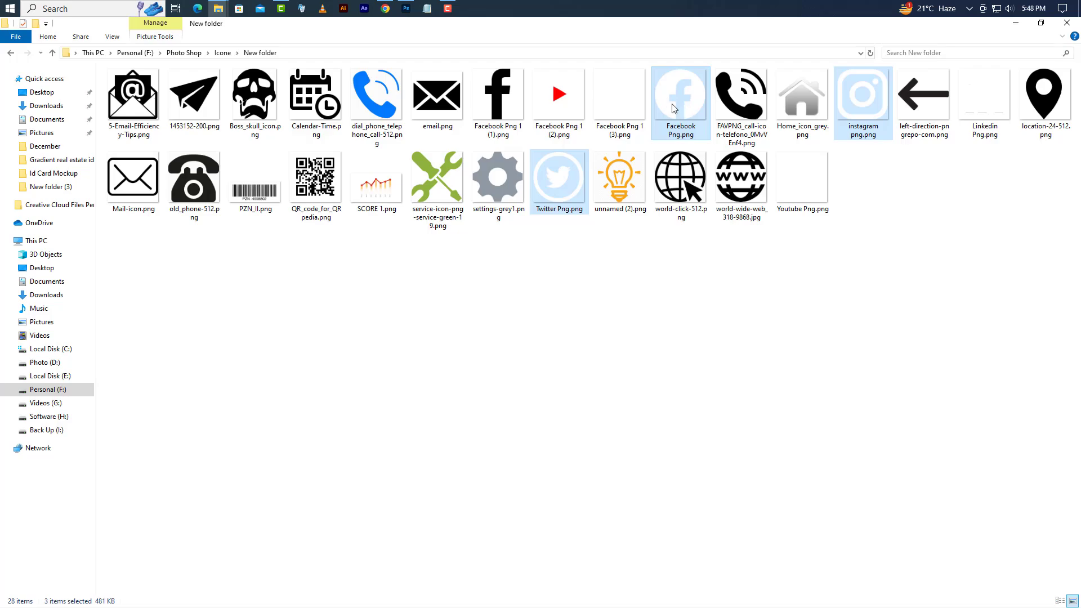
left_click_drag(673, 105, 485, 314)
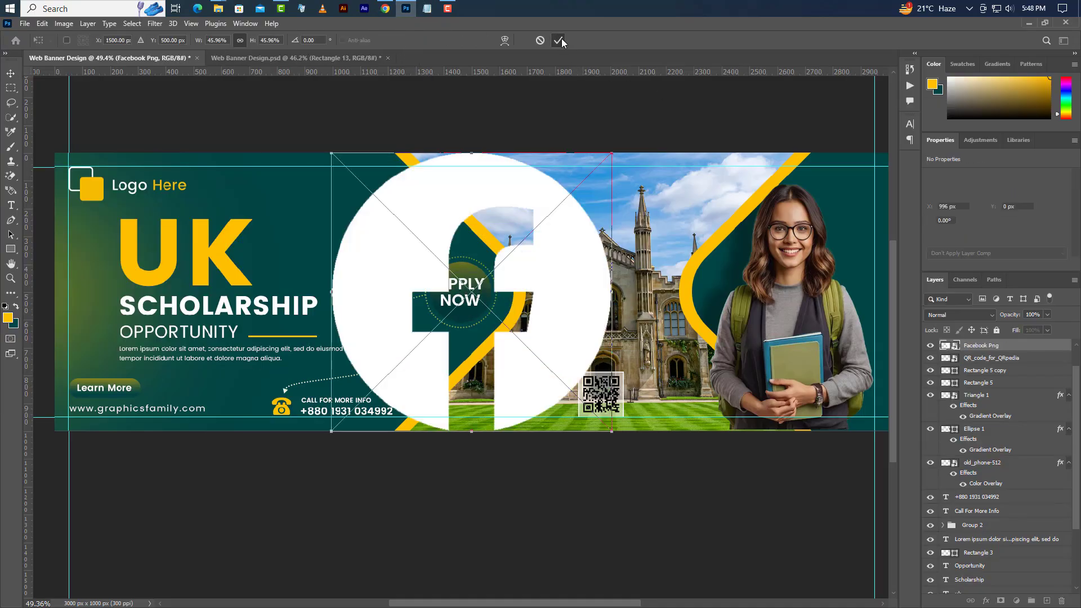
- Group the Instagram, Twitter and Facebook icon layers into Group 4
left_click(562, 42)
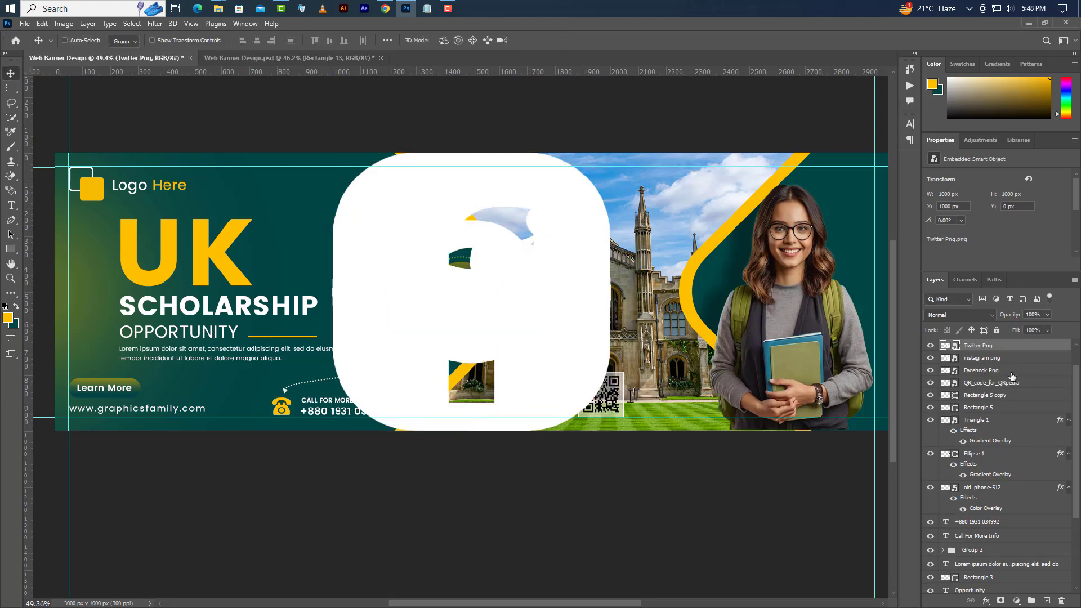
left_click(1011, 372, "shift")
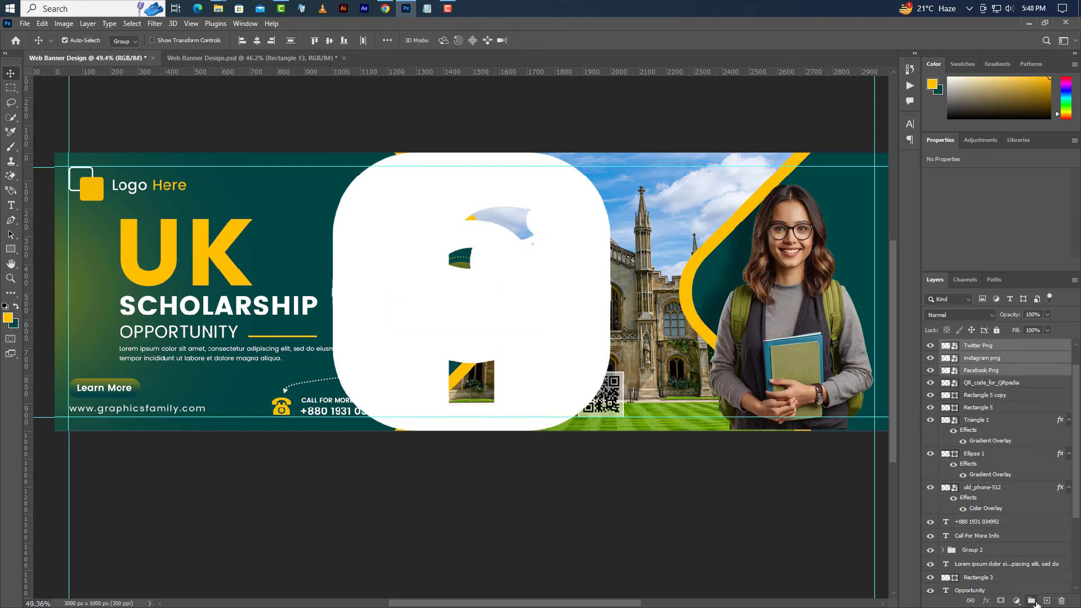
left_click(1033, 601)
- Shrink the social icon group and move it near the banner's top
left_click(42, 23)
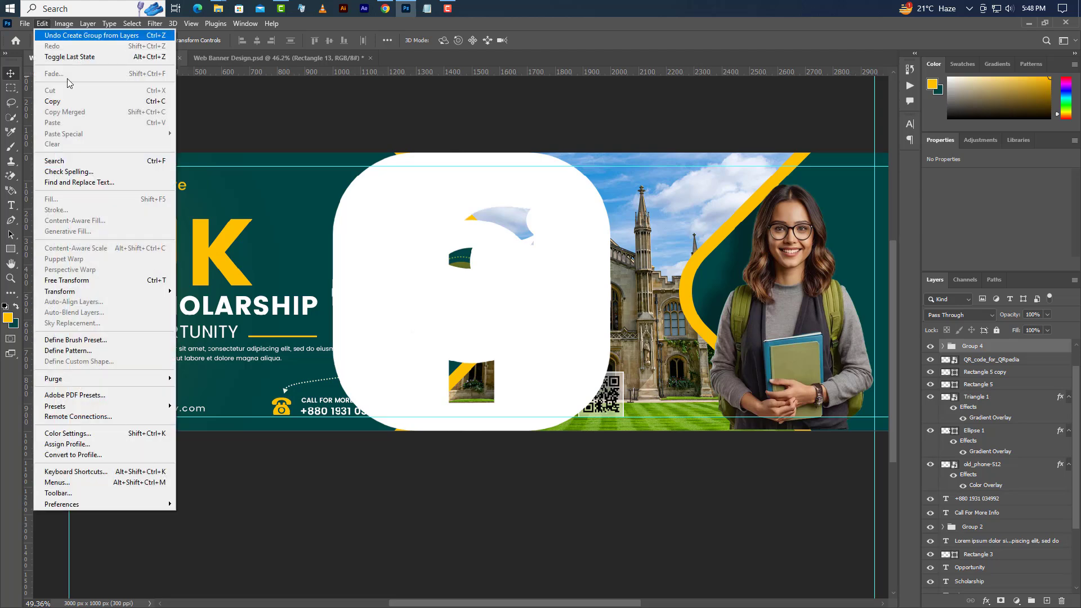
left_click(68, 279)
left_click_drag(483, 433, 831, 185)
key("Return")
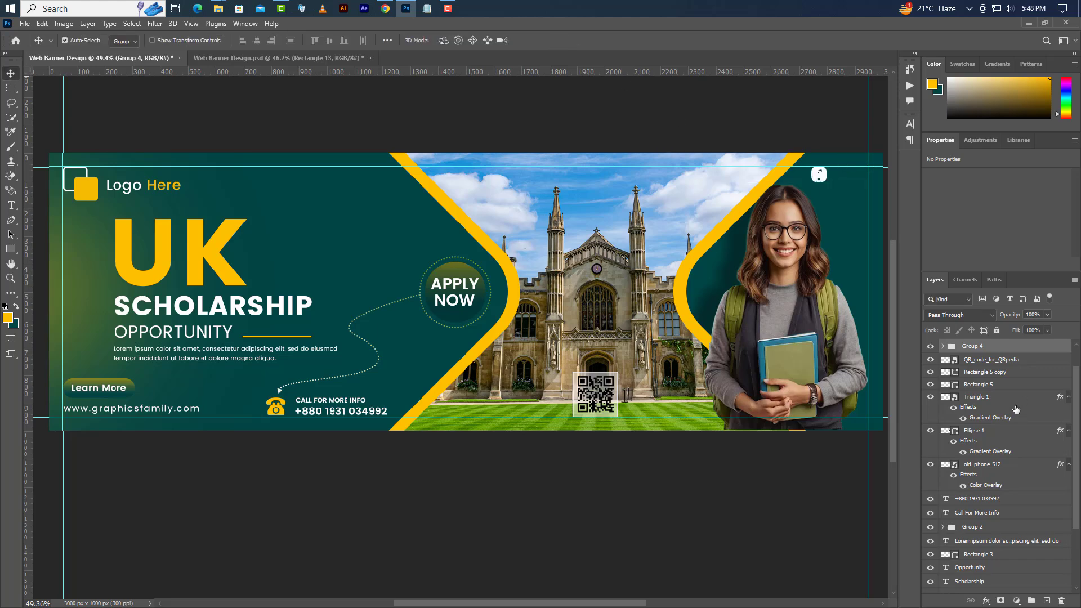
- Nudge the Twitter and Facebook icons rightward to even out the row's spacing
left_click(943, 346)
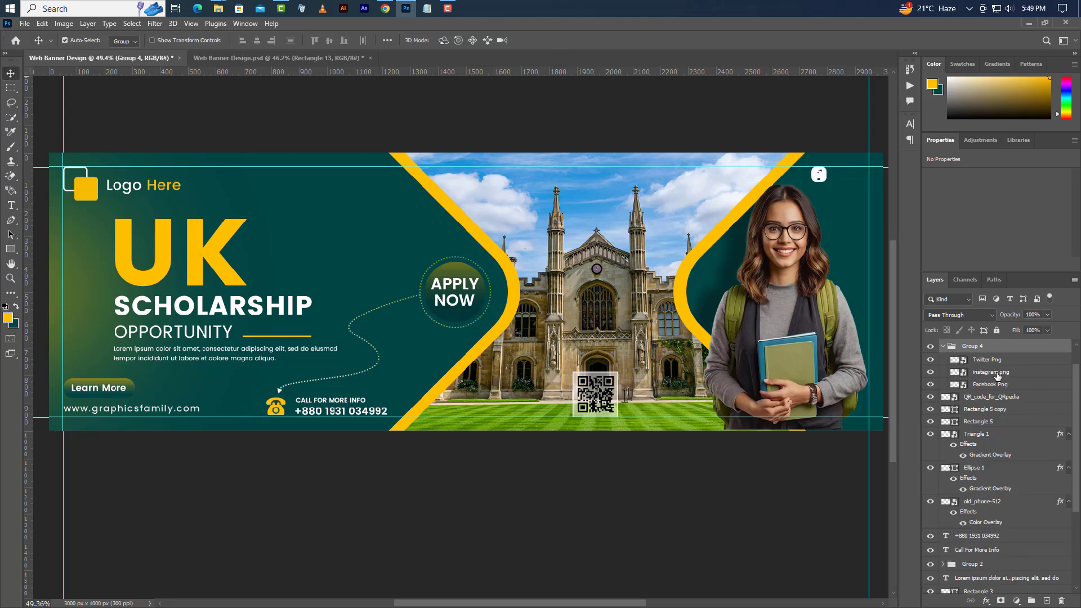
left_click(988, 360)
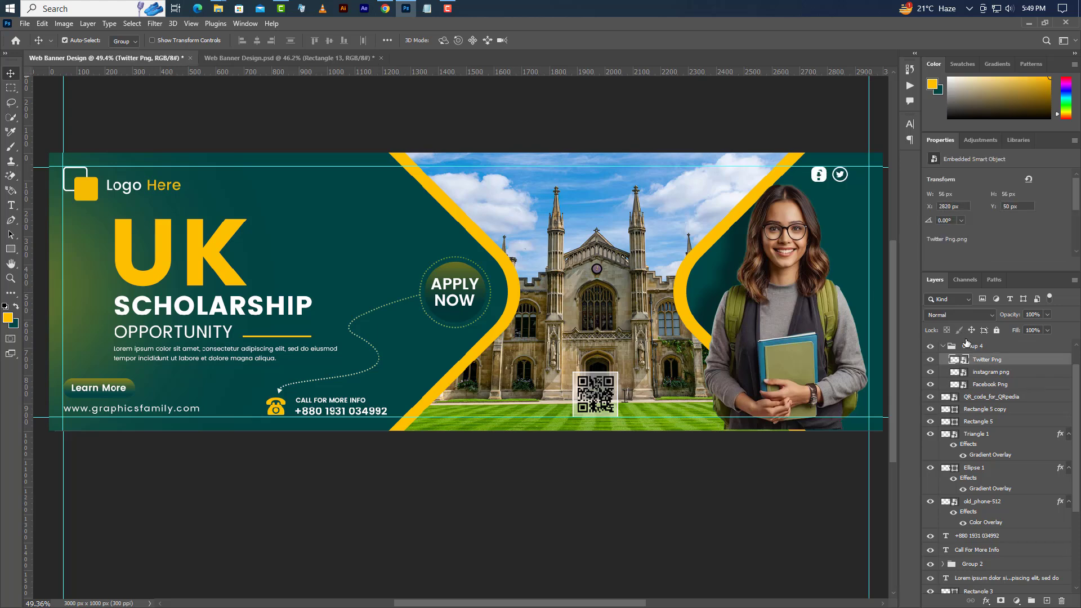
key("Right")
key("Right")
left_click(985, 386)
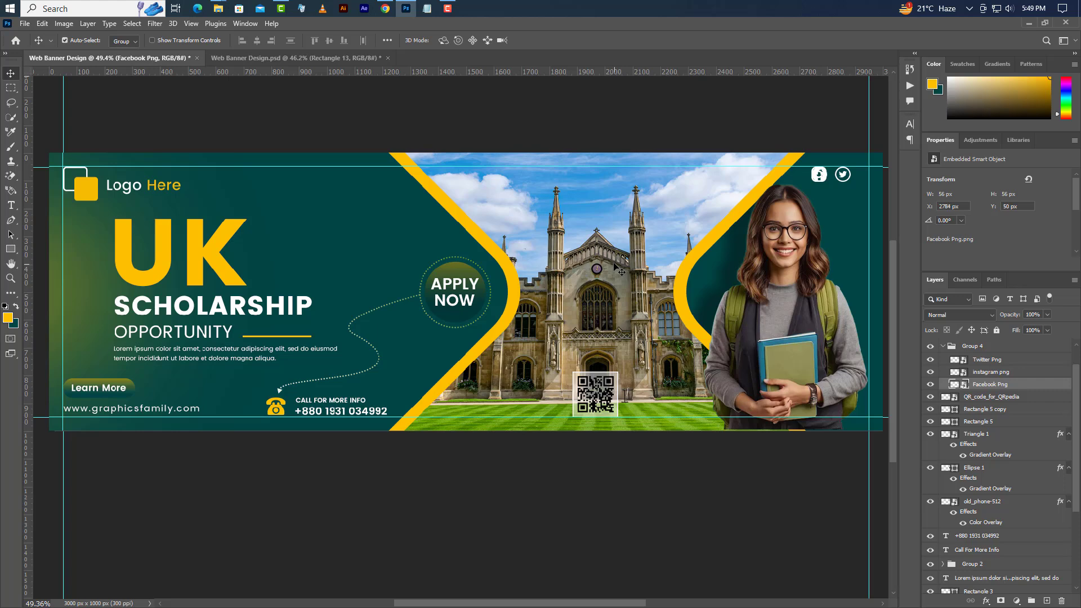
key("shift+Right")
key("shift+Right")
key("shift+Right")
key("shift+Right")
key("shift+Right")
key("shift+Right")
key("shift+Right")
key("shift+Right")
key("shift+Right")
key("shift+Right")
key("shift+Right")
key("shift+Right")
key("Left")
key("Left")
key("Left")
key("Left")
key("Left")
key("Left")
key("Left")
key("Left")
key("Left")
key("Left")
key("Left")
key("Left")
key("Left")
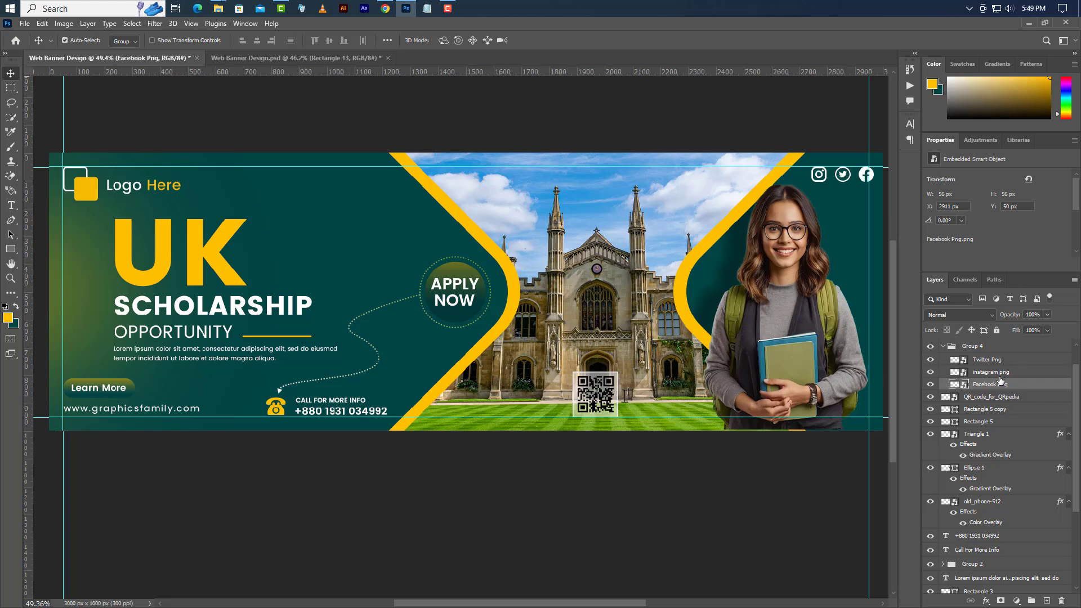
- Scale the social icons group down to about 92% of its size
left_click(992, 349)
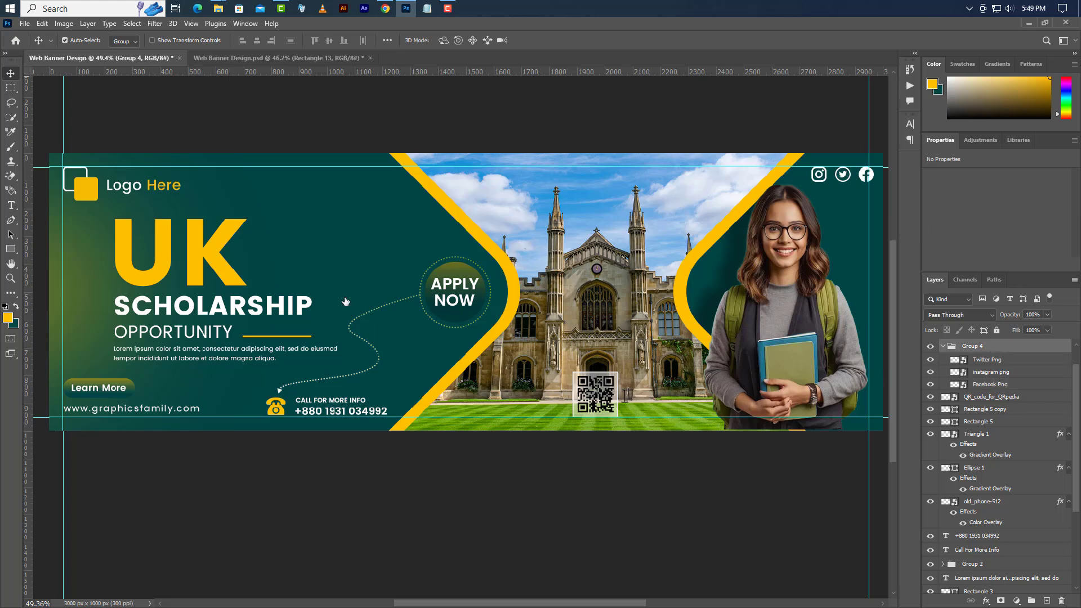
left_click(42, 23)
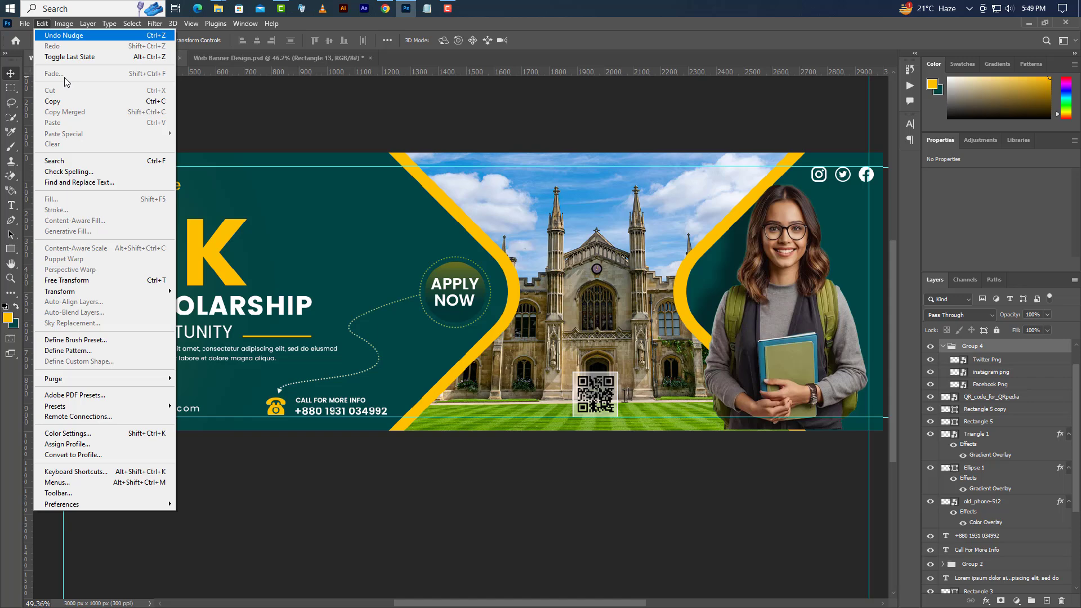
left_click(84, 280)
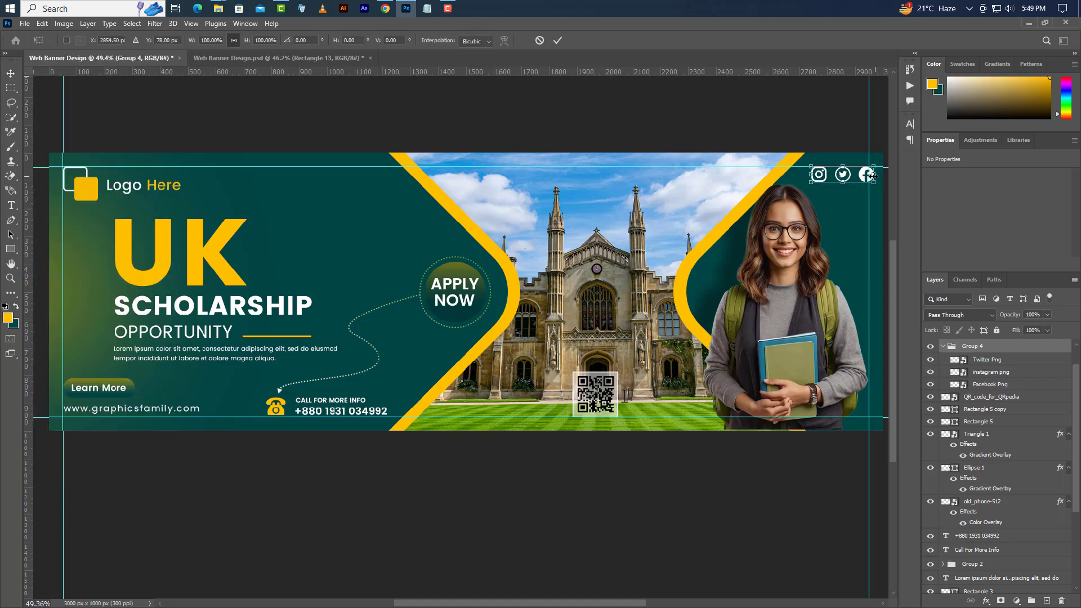
left_click_drag(873, 176, 871, 176)
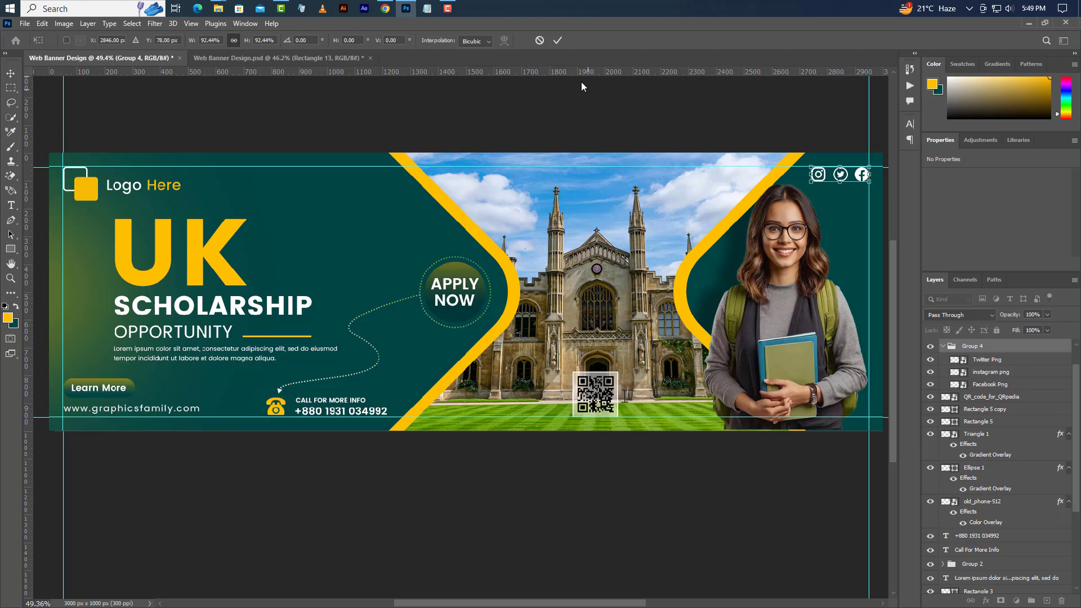
left_click(558, 40)
- Add a 10 px wide white vertical bar along the banner's left edge
left_click(11, 249)
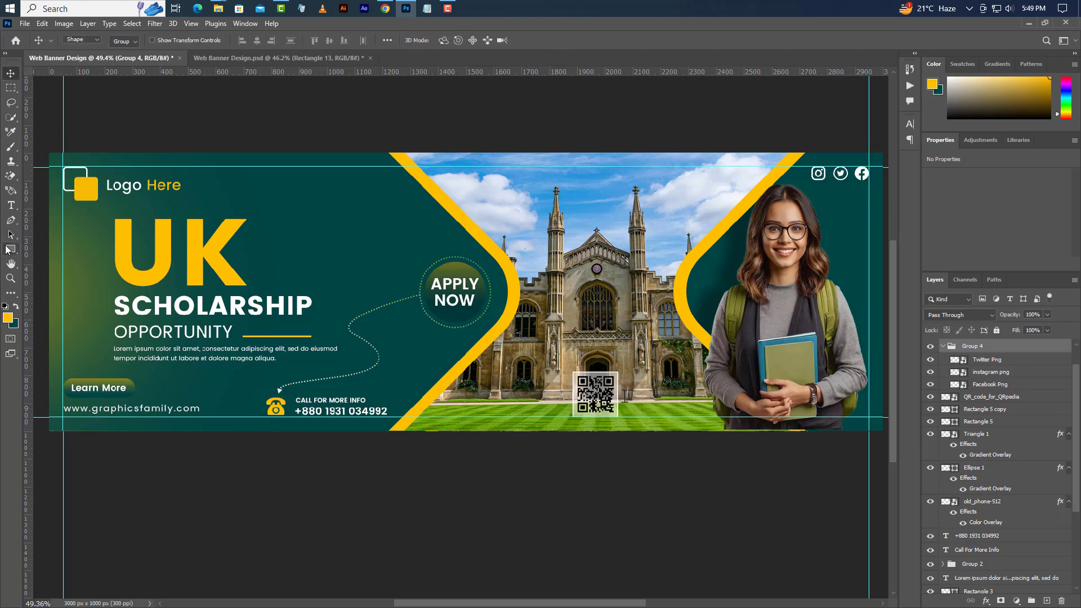
left_click_drag(63, 243, 69, 351)
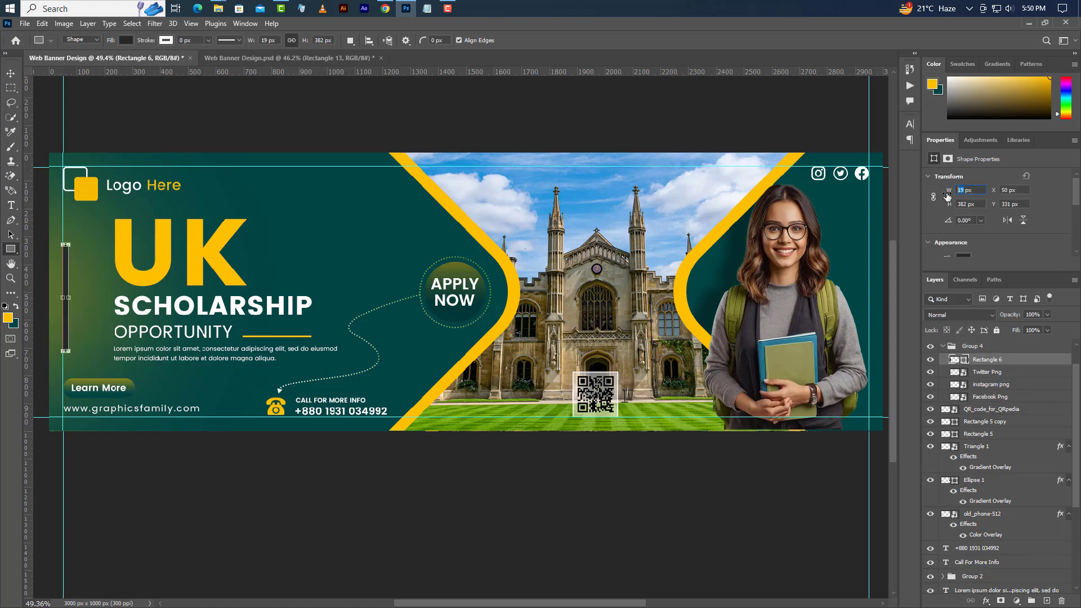
key("Return")
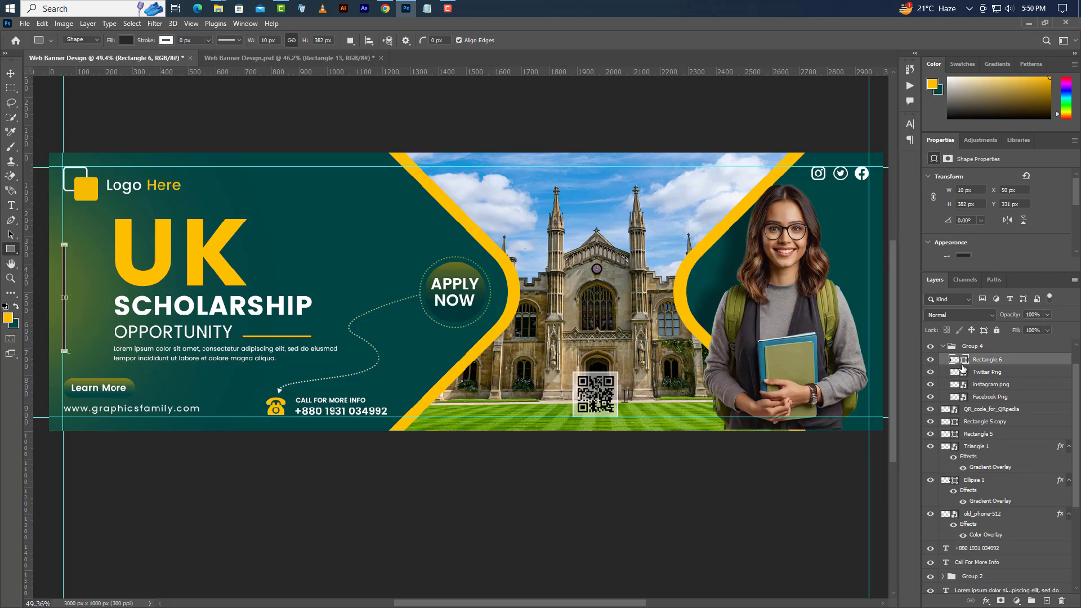
double_click(964, 361)
left_click(640, 344)
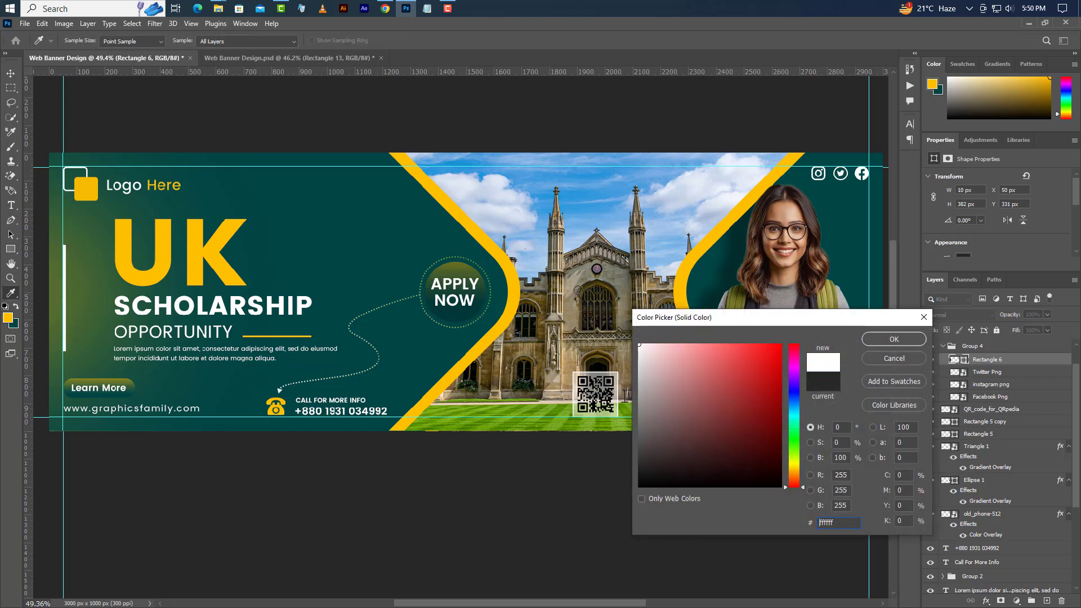
left_click(907, 339)
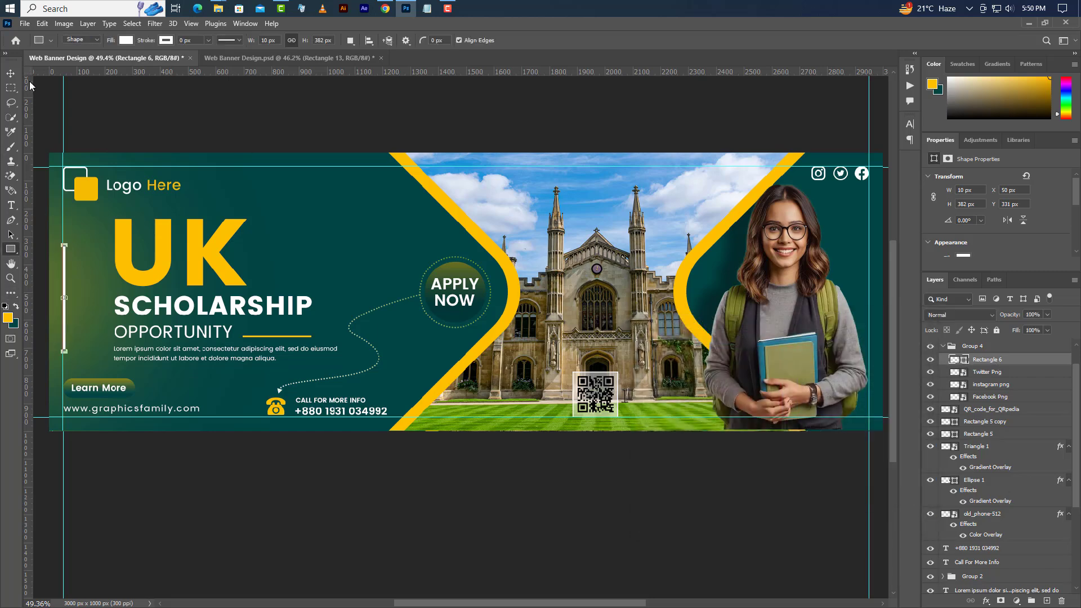
left_click(11, 73)
key("Up")
key("Up")
key("Up")
key("Up")
key("Up")
key("Up")
key("Up")
key("Up")
key("Up")
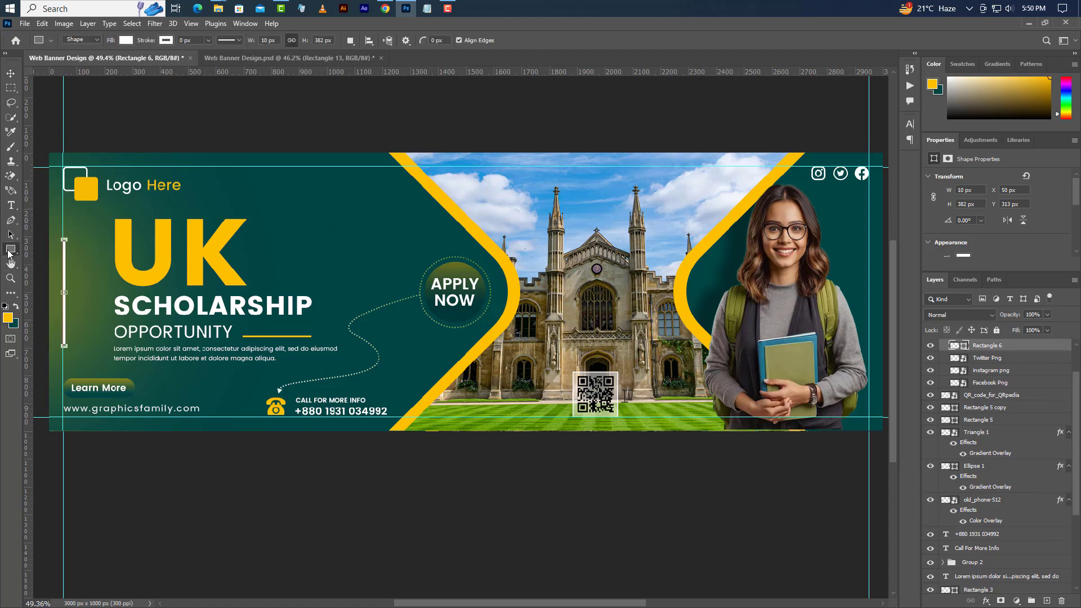
- Draw a small triangle beside the dotted line and rotate it 90° clockwise to point right
right_click(11, 248)
left_click(56, 269)
left_click(1045, 601)
left_click_drag(405, 333, 425, 351)
right_click(416, 347)
left_click(477, 463)
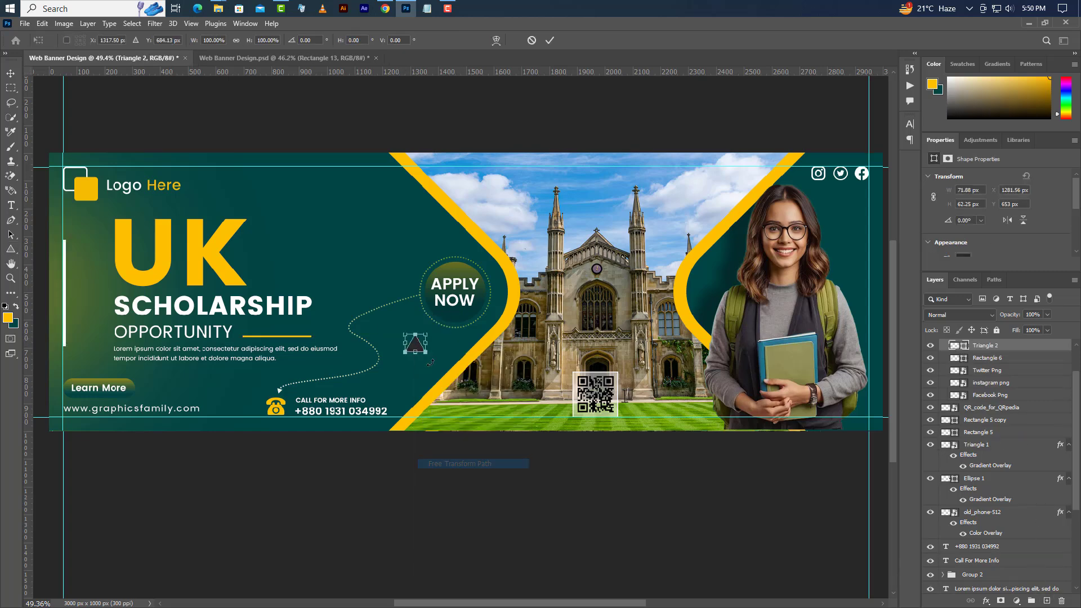
right_click(418, 345)
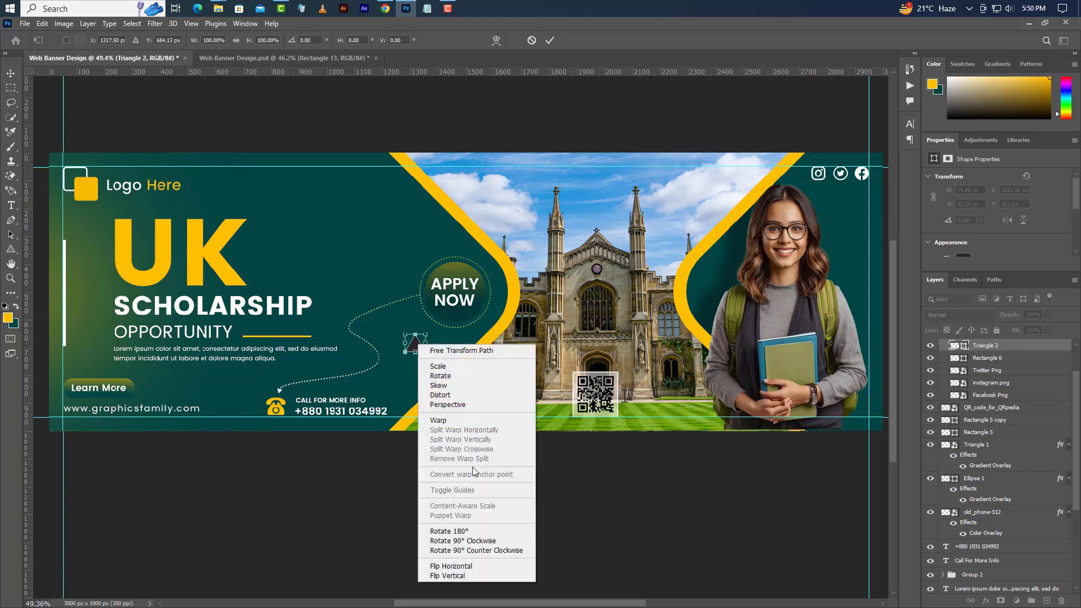
left_click(475, 540)
left_click(547, 43)
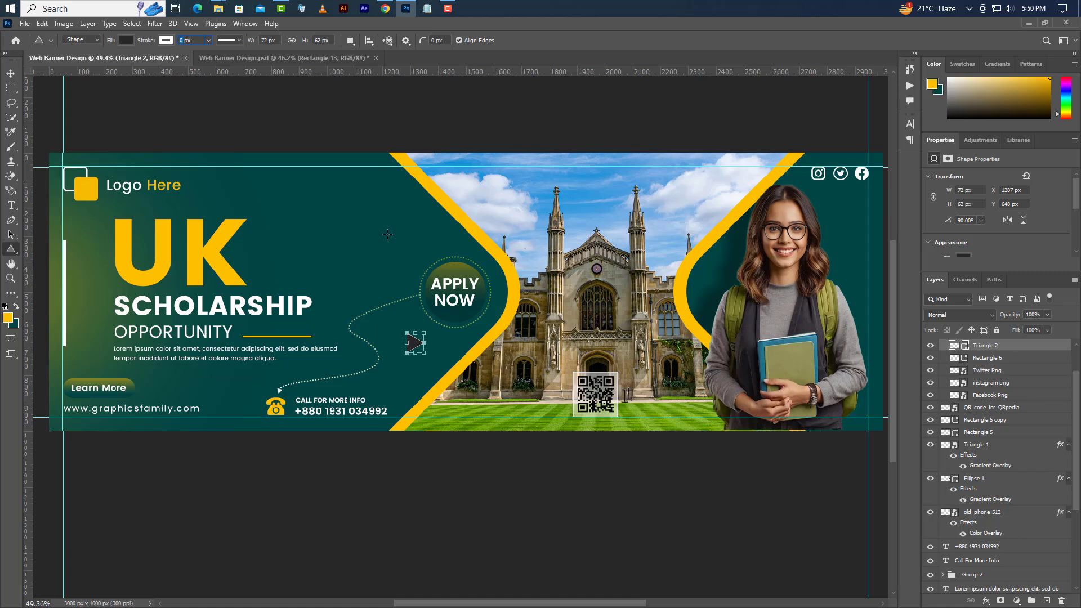
- Set the triangle to No Color fill, duplicate its layer, and move the copy top-left
left_click(125, 40)
left_click(60, 62)
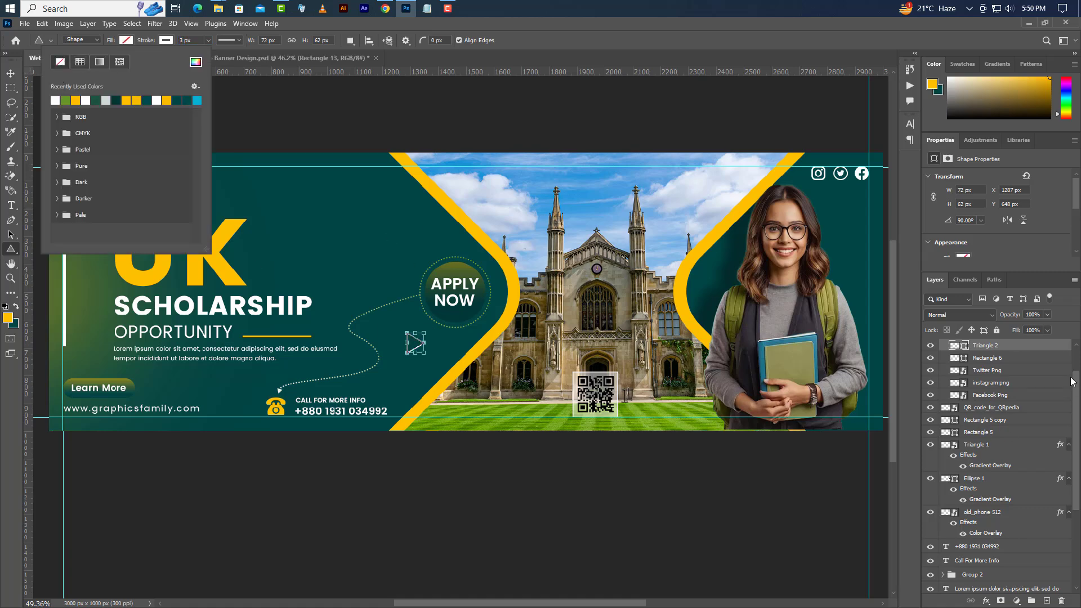
left_click(1044, 358)
right_click(1045, 358)
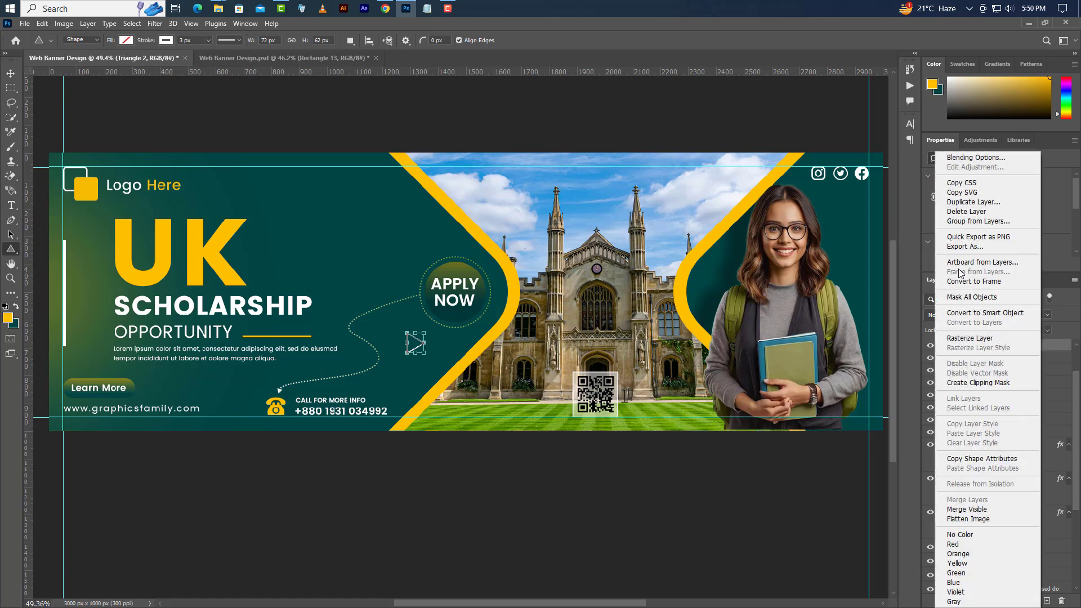
left_click(973, 202)
left_click(500, 148)
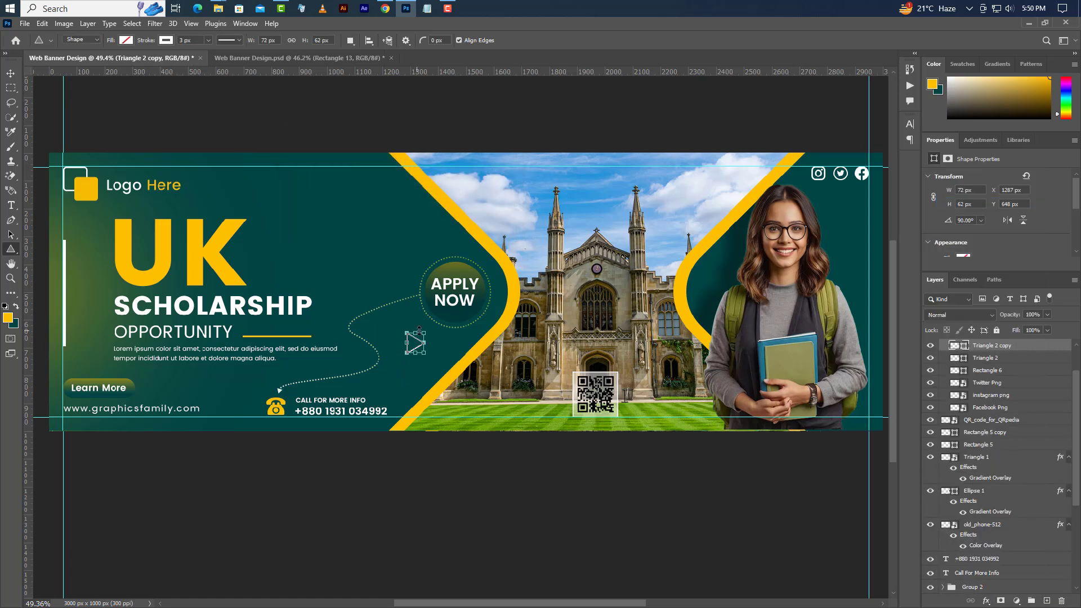
left_click_drag(417, 332, 144, 153)
- Commit the half-size triangle copy in its new spot above the logo
key("ctrl+t")
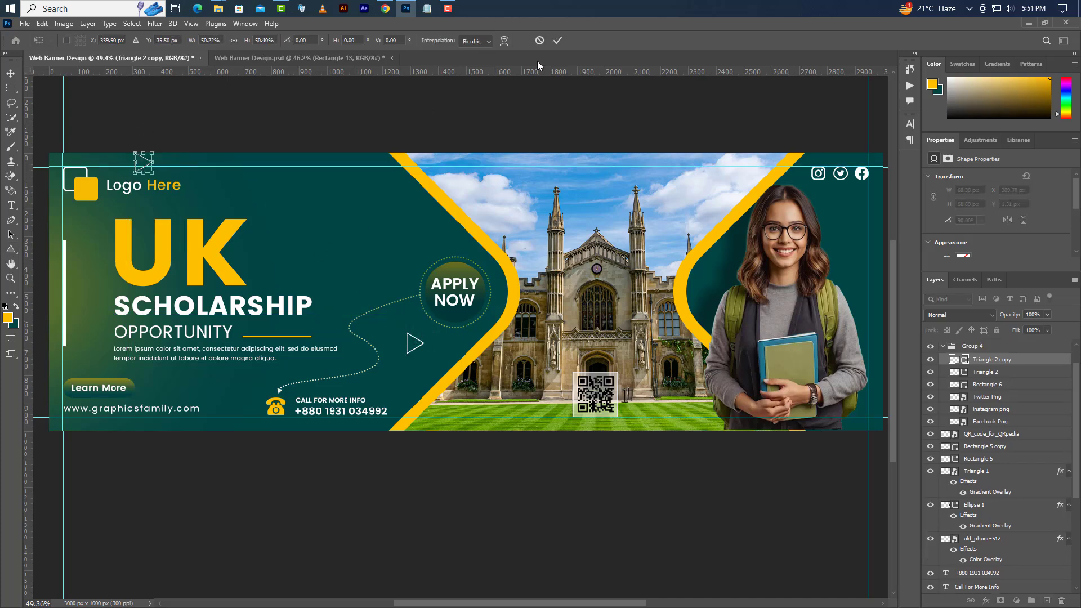
left_click(557, 40)
right_click(11, 251)
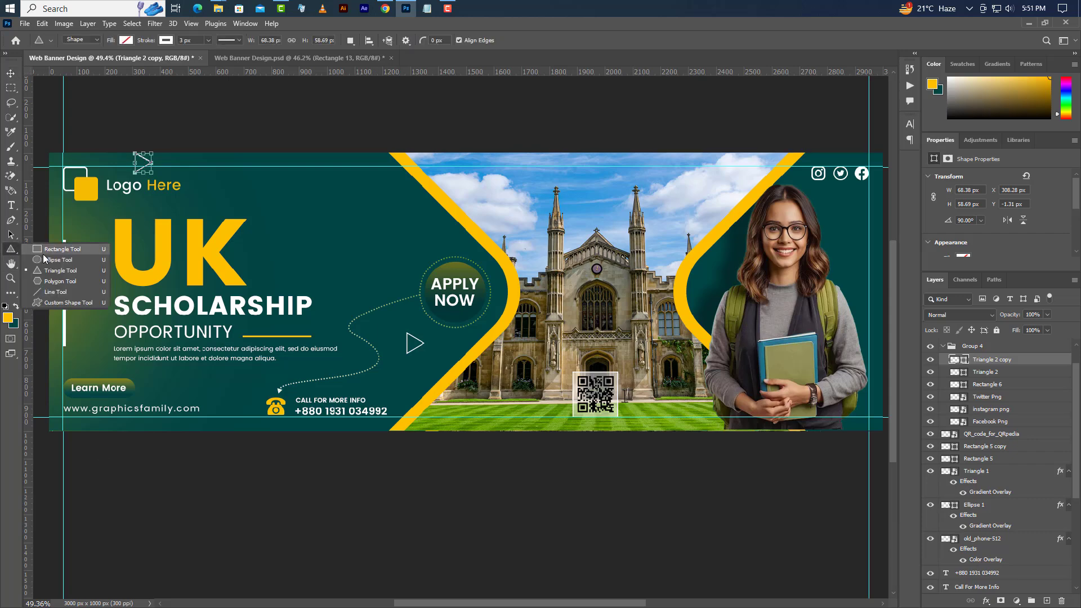
left_click(50, 262)
- Draw a small 59 px circle on a new top layer above the UK headline
left_click(1008, 346)
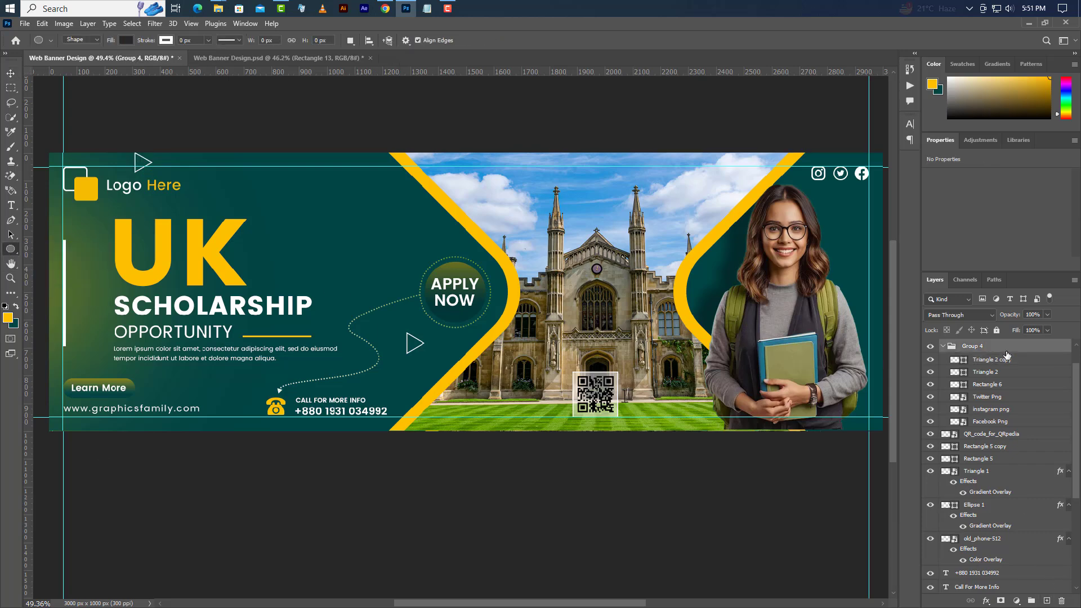
scroll(1008, 357, "up", 2)
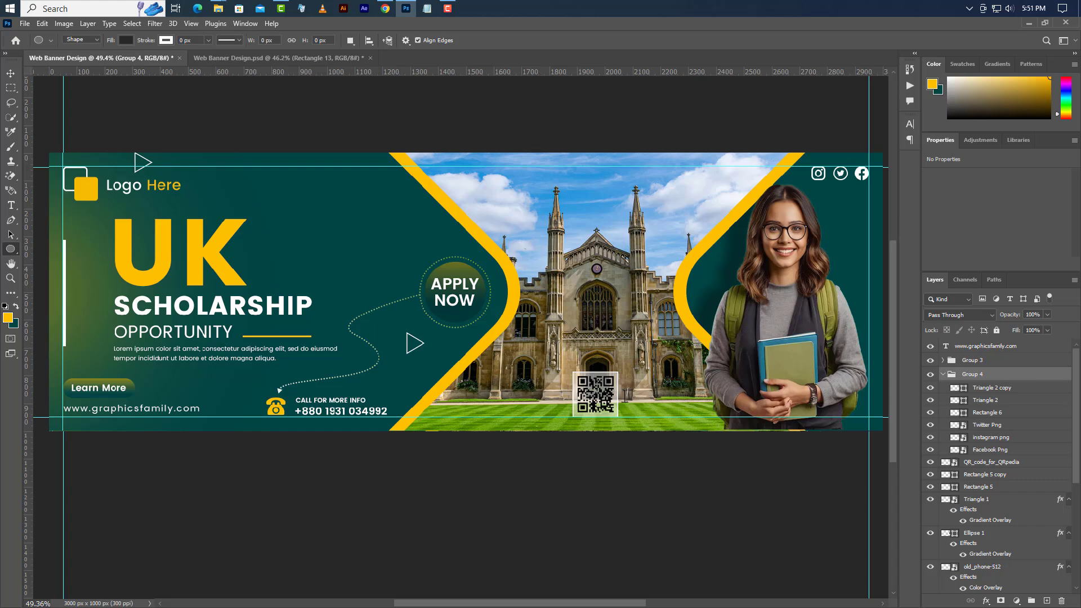
left_click(1002, 345)
left_click(1049, 602)
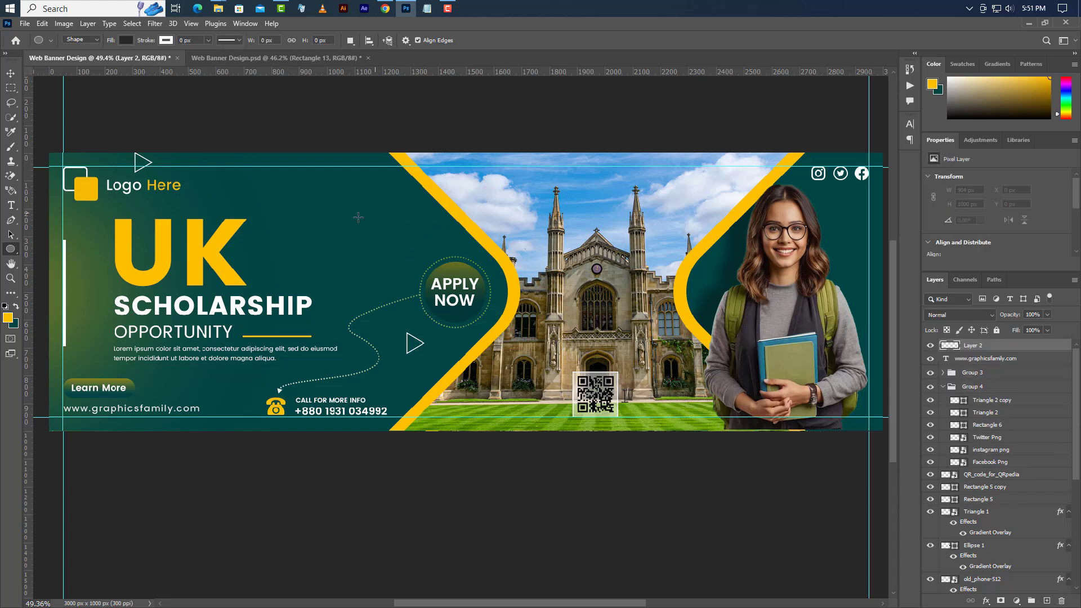
left_click_drag(315, 232, 338, 249)
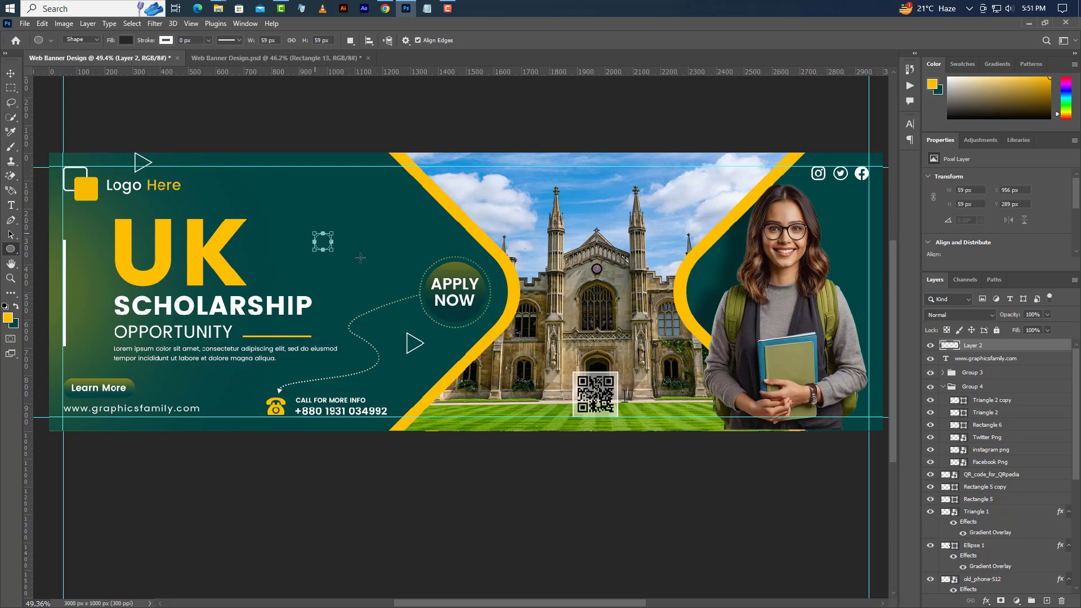
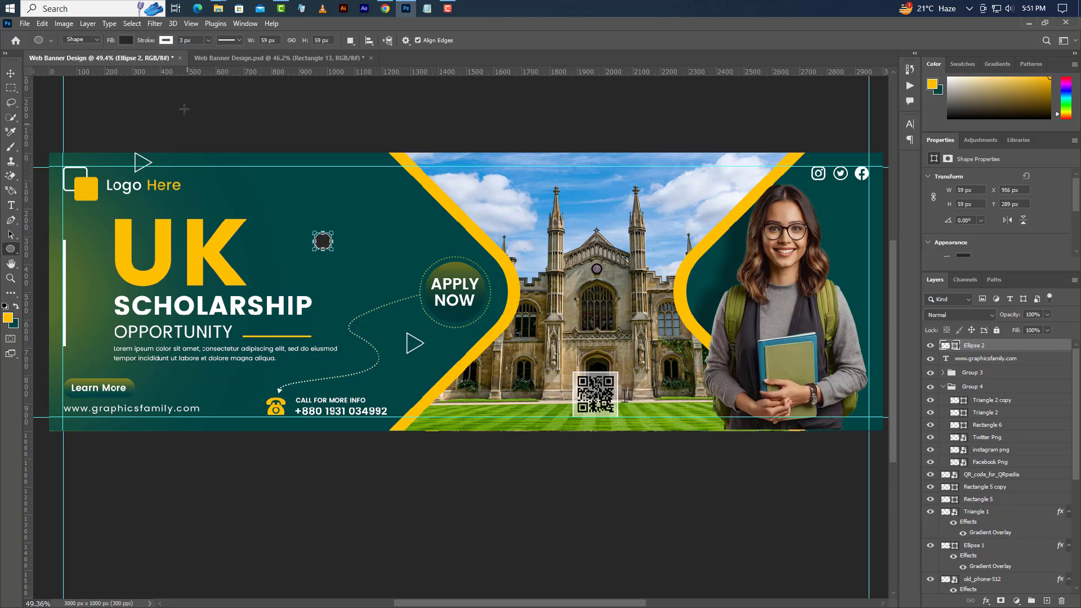
- Set the Ellipse 2 fill to No Color so the circle beside UK is an outline
left_click(125, 41)
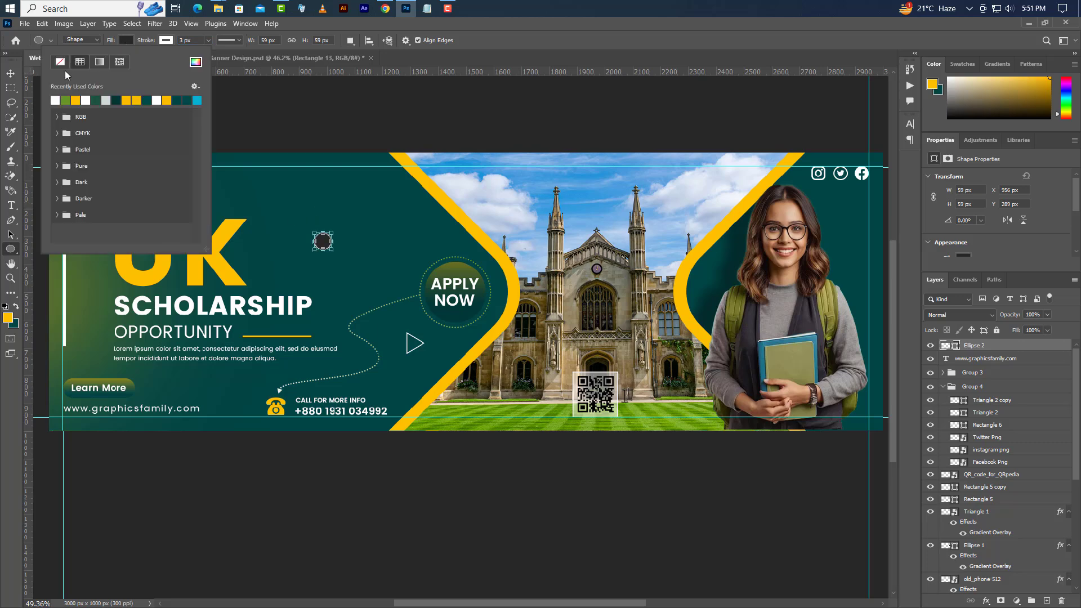
left_click(61, 65)
left_click(11, 73)
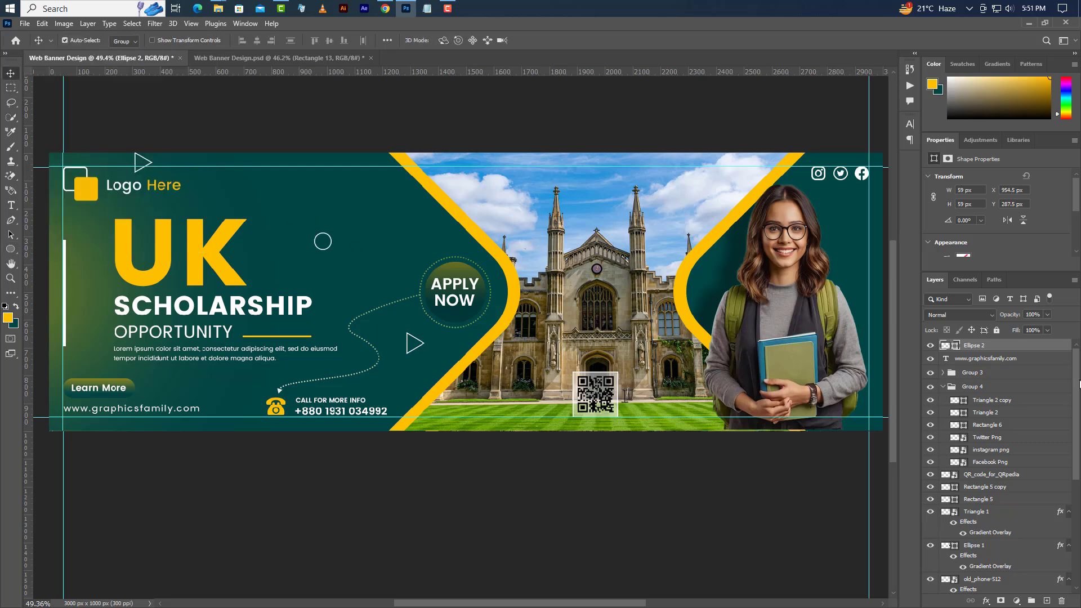
- Duplicate the outline circle and move the copy beside the Learn More button
right_click(1041, 347)
left_click(990, 221)
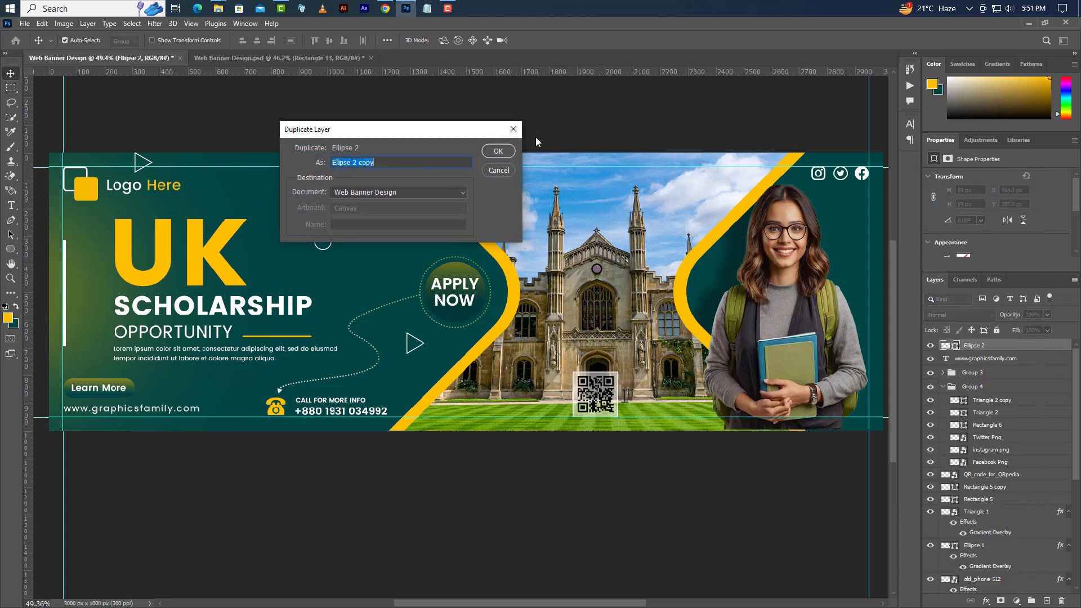
left_click(498, 152)
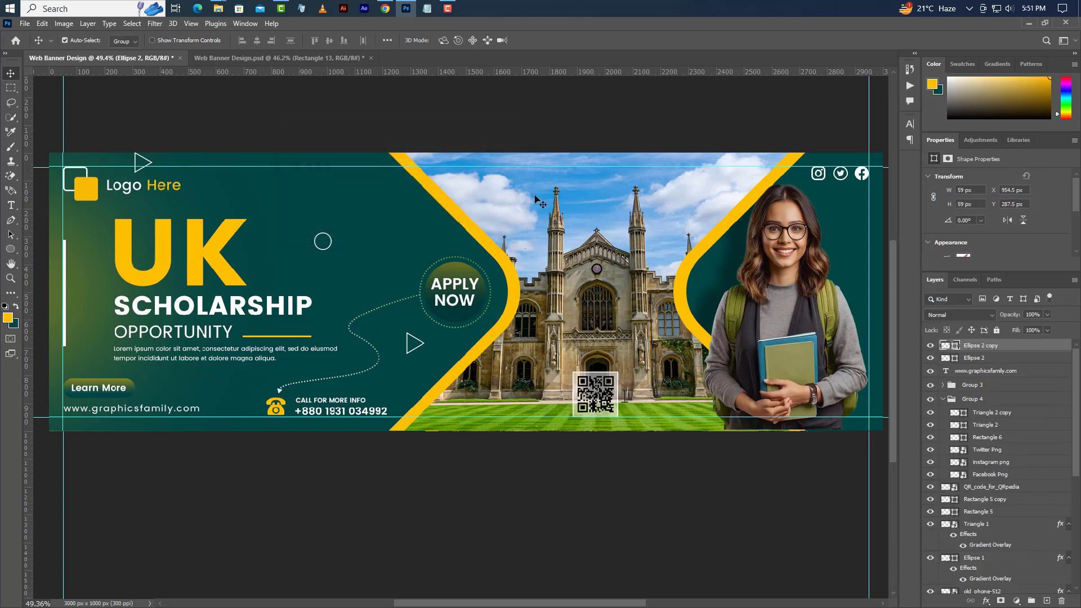
left_click(42, 23)
left_click(78, 278)
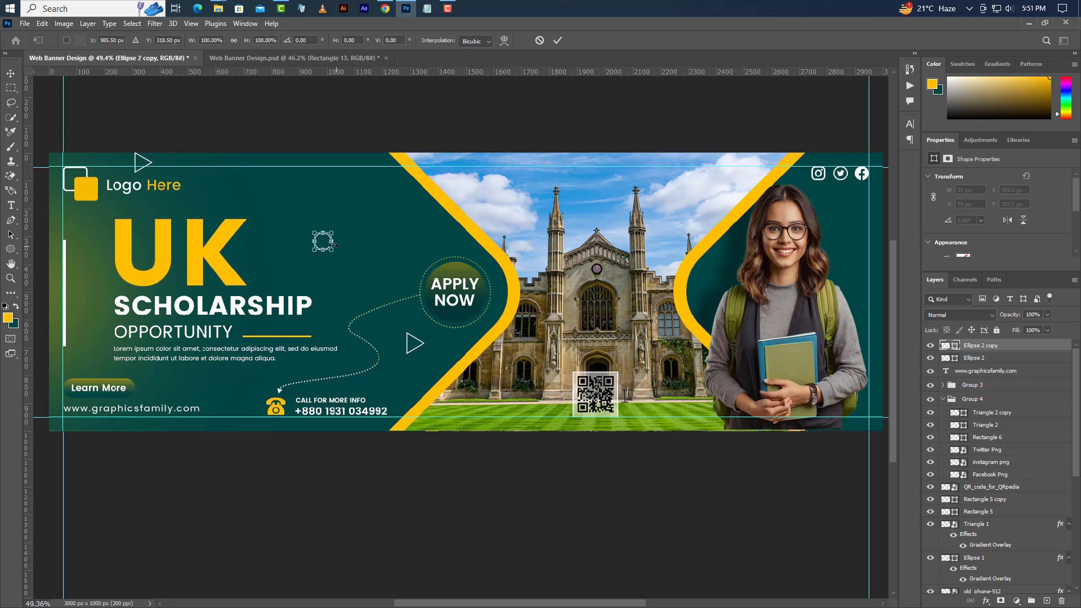
left_click_drag(325, 243, 224, 389)
left_click(558, 41)
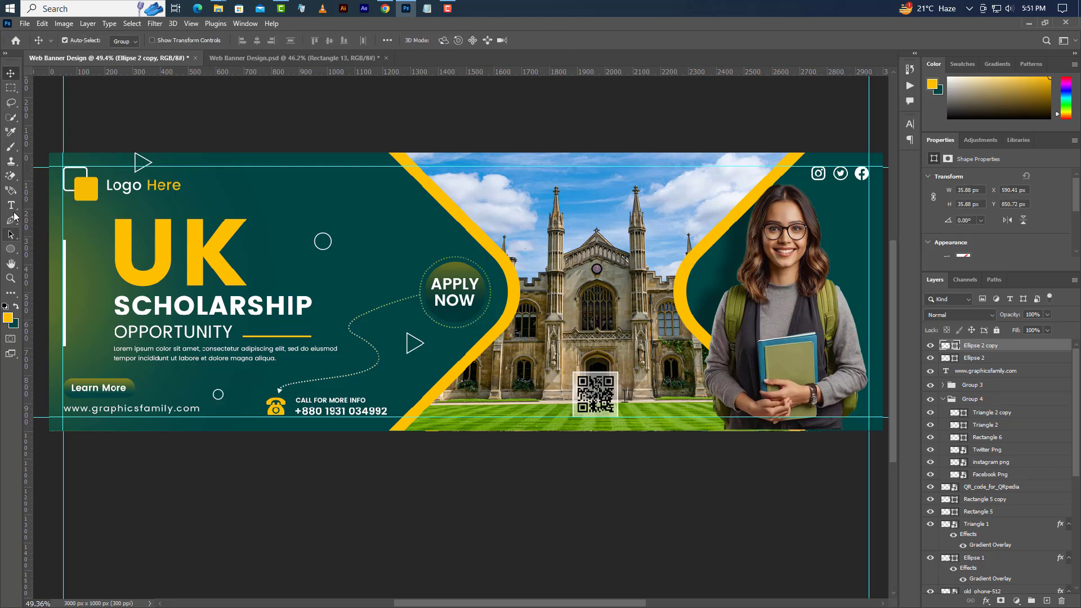
left_click(11, 205)
- Add a '+' text layer right of SCHOLARSHIP and enlarge it to about 172%
left_click(330, 309)
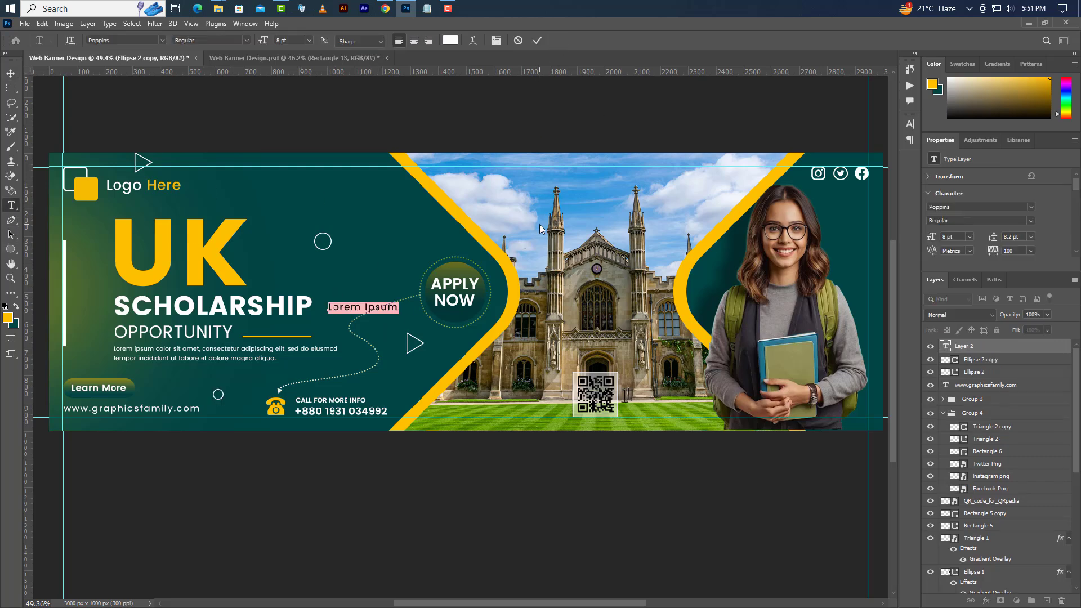
key("BackSpace")
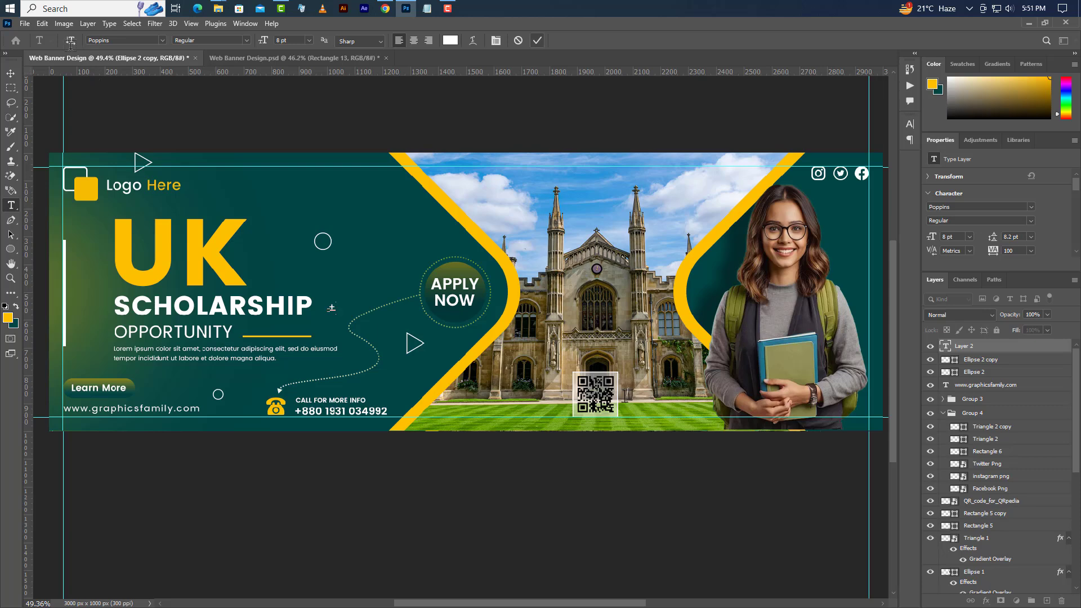
key("ctrl+Return")
left_click(42, 23)
left_click(70, 281)
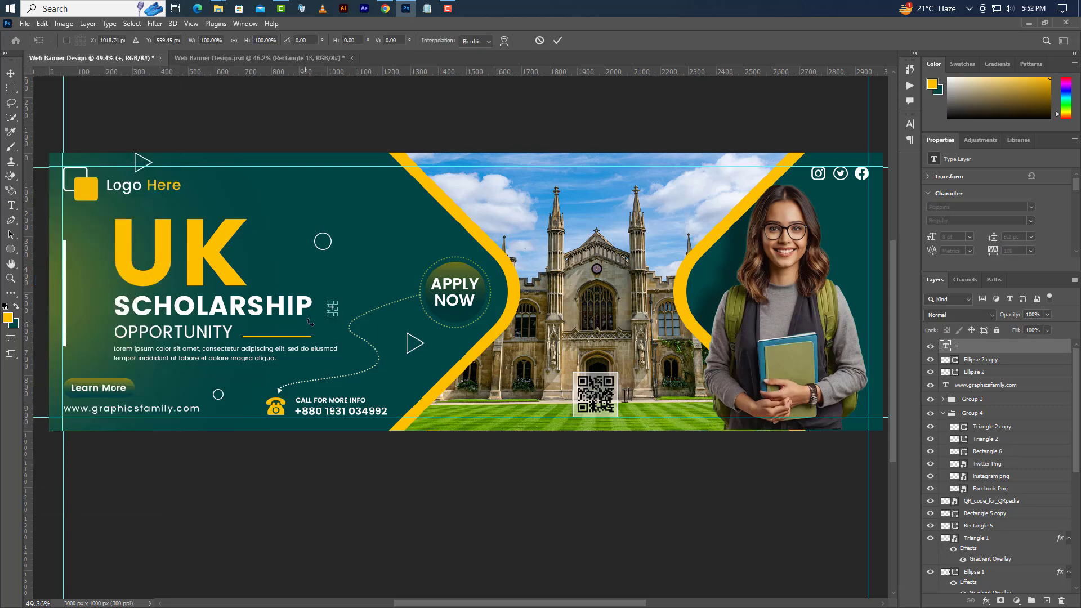
left_click_drag(336, 302, 342, 293)
left_click(557, 40)
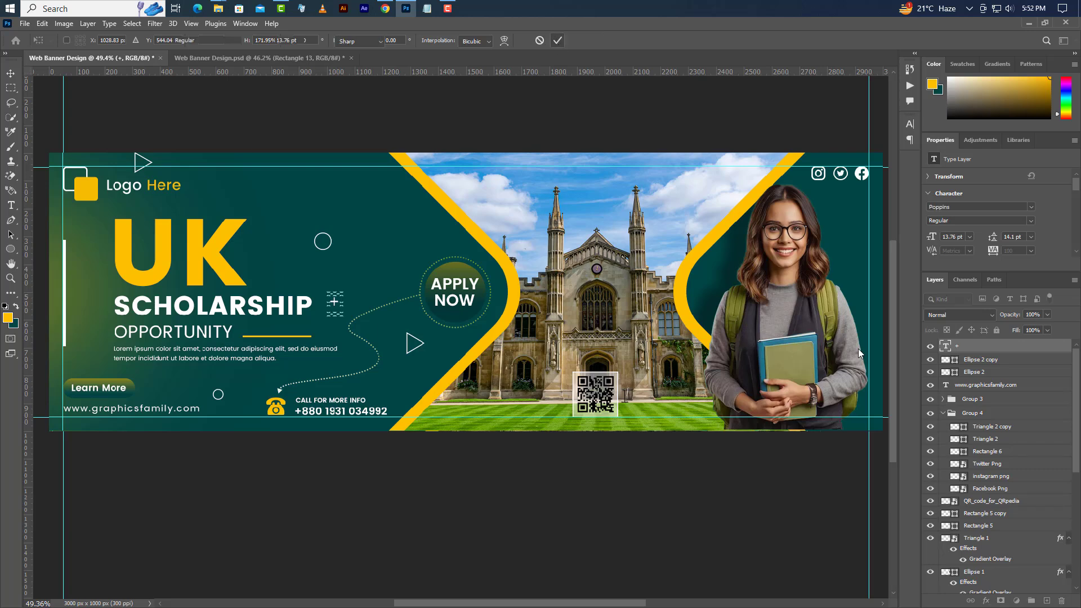
- Duplicate the plus sign and place it left of OPPORTUNITY, rotated 45° into a cross
right_click(999, 346)
left_click(925, 151)
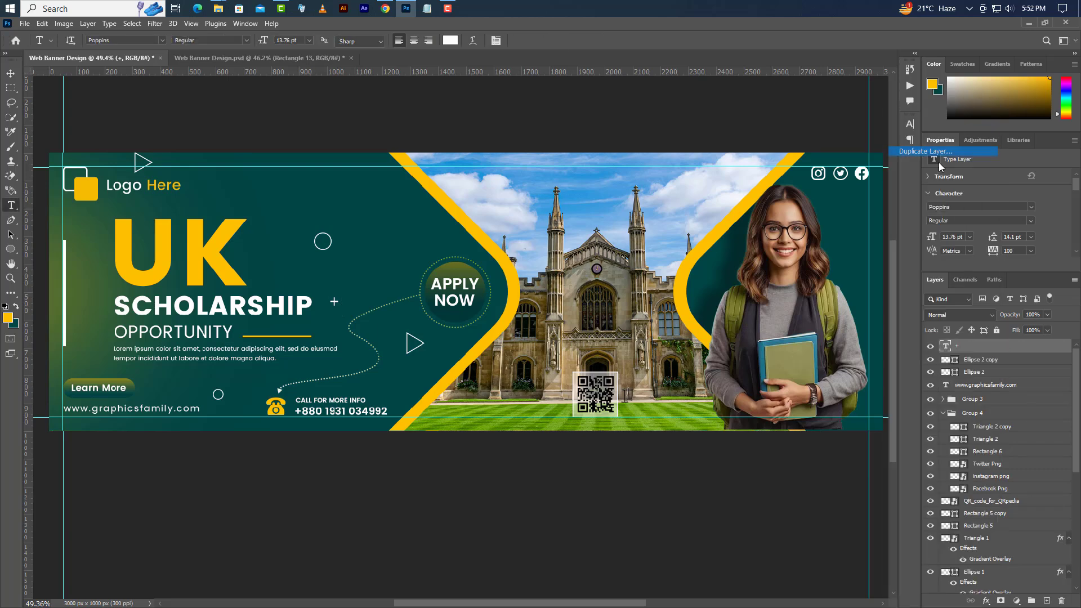
key("ctrl+j")
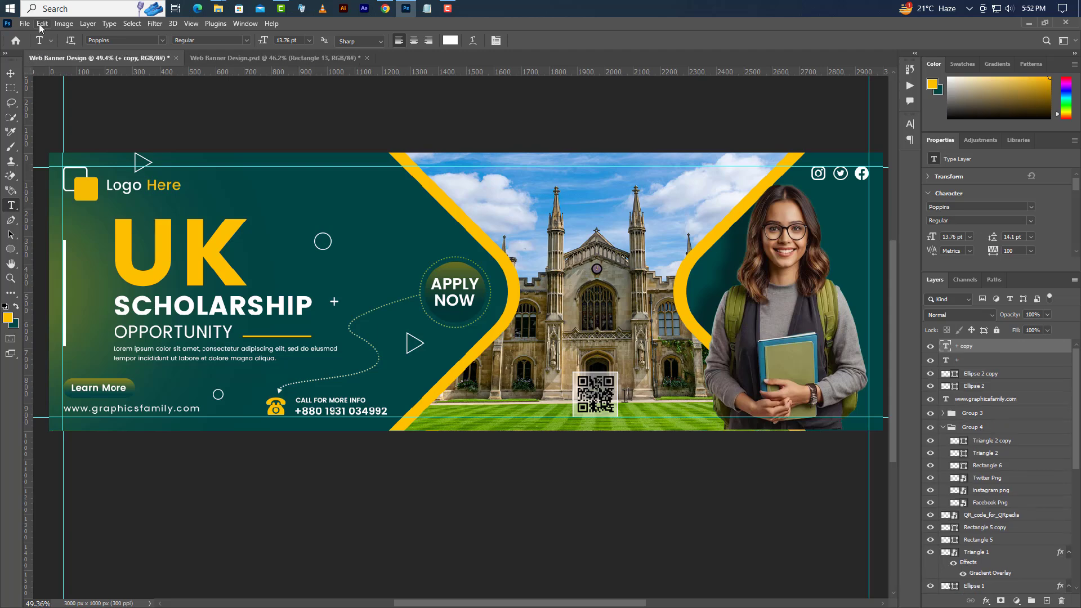
left_click(43, 24)
left_click(64, 277)
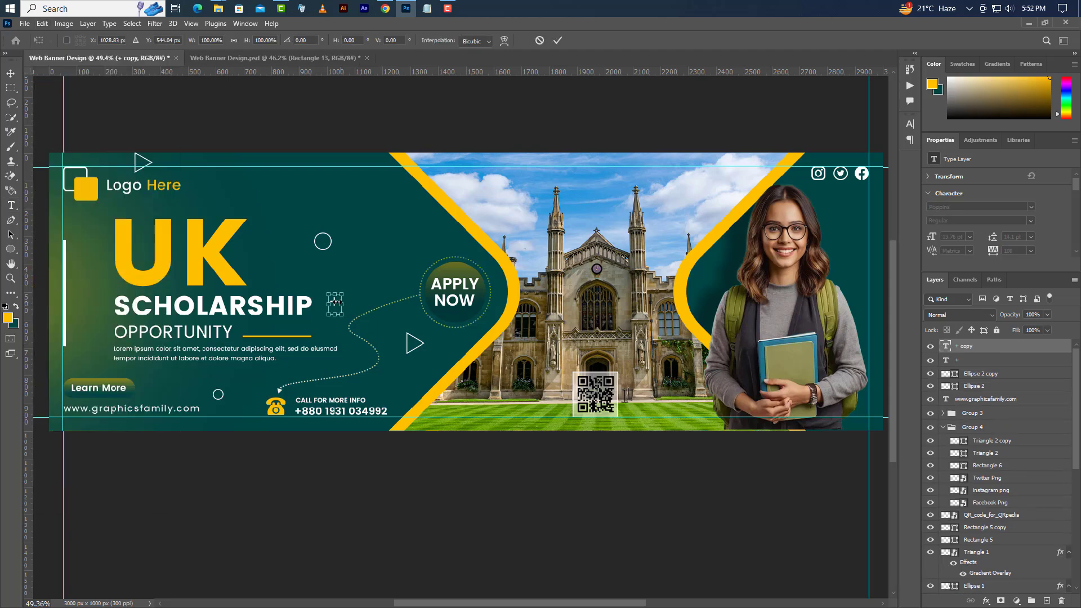
left_click_drag(334, 303, 92, 335)
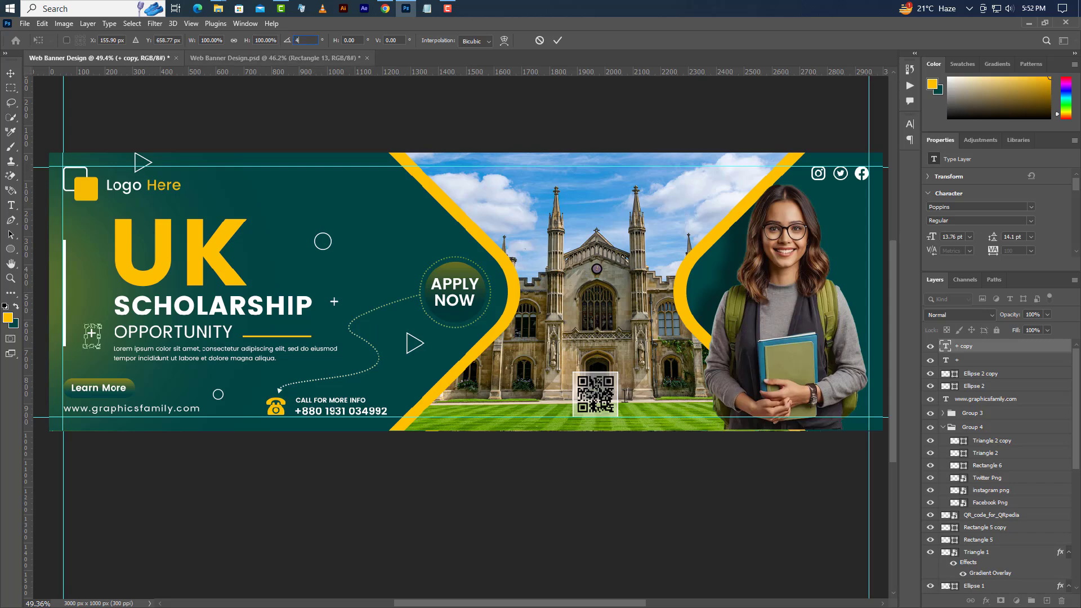
key("Return")
left_click(558, 40)
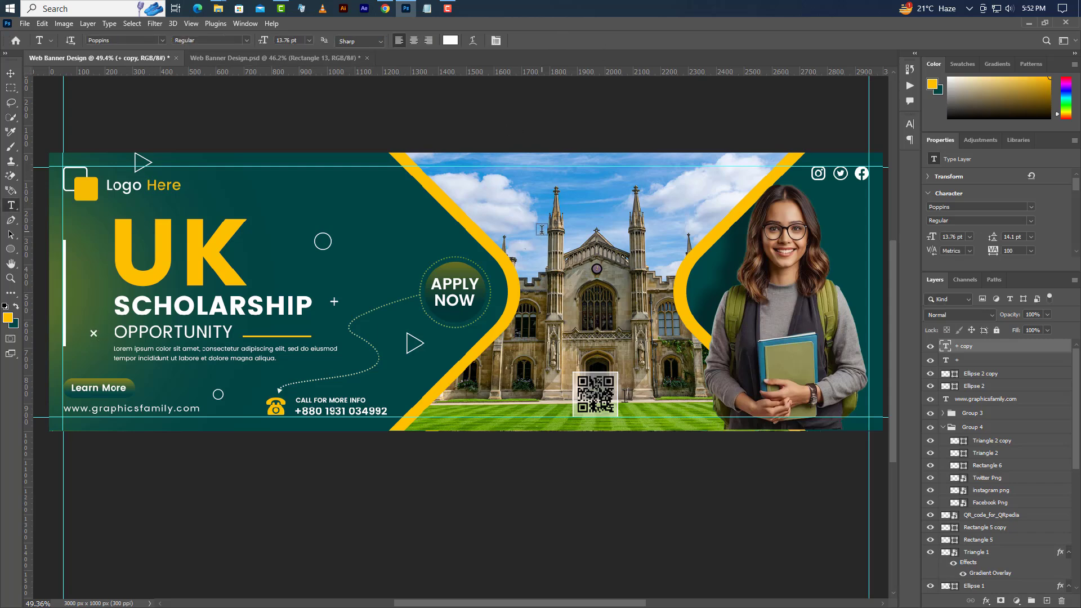
- Duplicate the cross mark and move the copy to the banner's right edge beside the student
right_click(1034, 345)
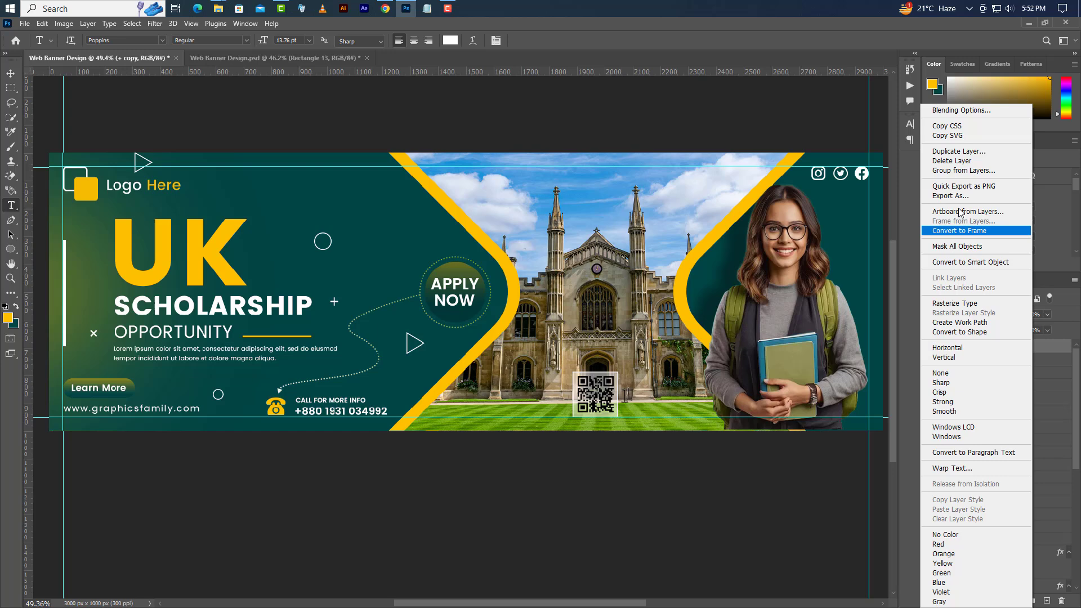
left_click(960, 151)
left_click(498, 150)
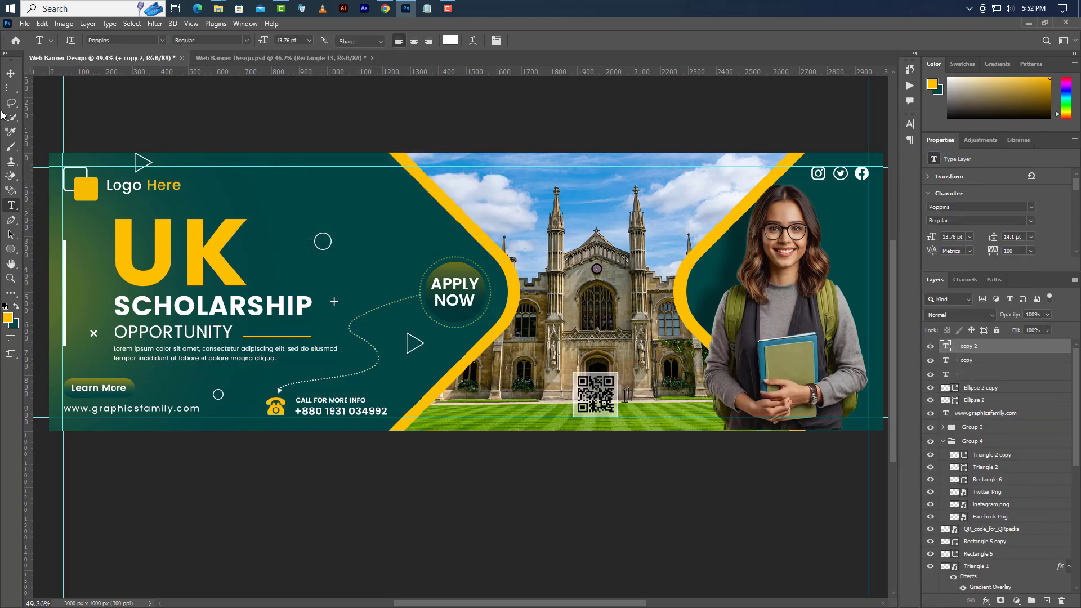
left_click(42, 23)
left_click(57, 281)
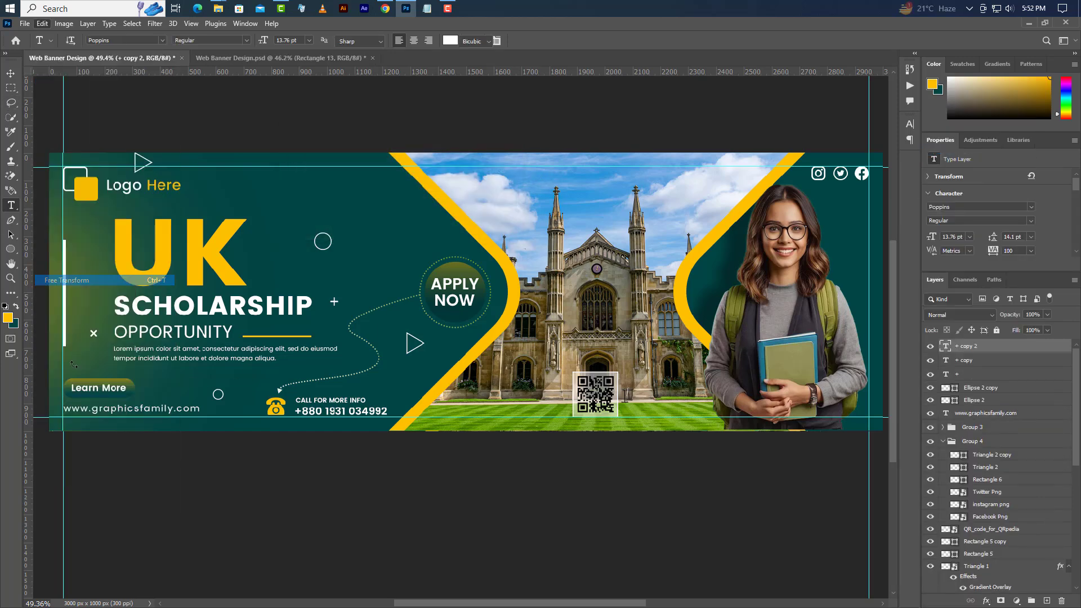
left_click_drag(95, 336, 884, 284)
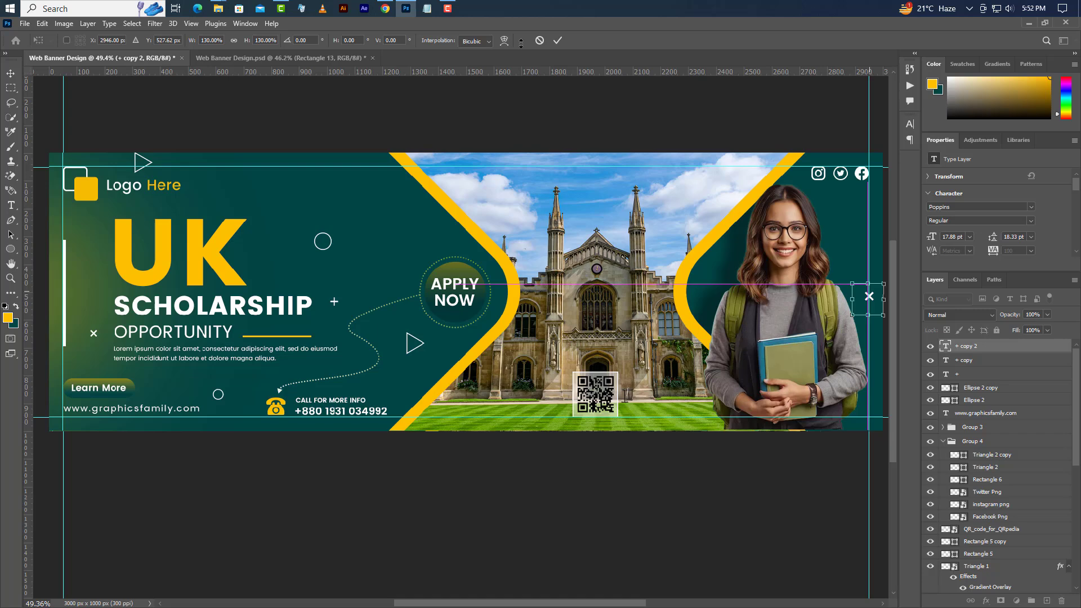
left_click(557, 41)
- Duplicate Ellipse 2 copy, move it near the student, and shrink it to about 27 px
left_click(990, 387)
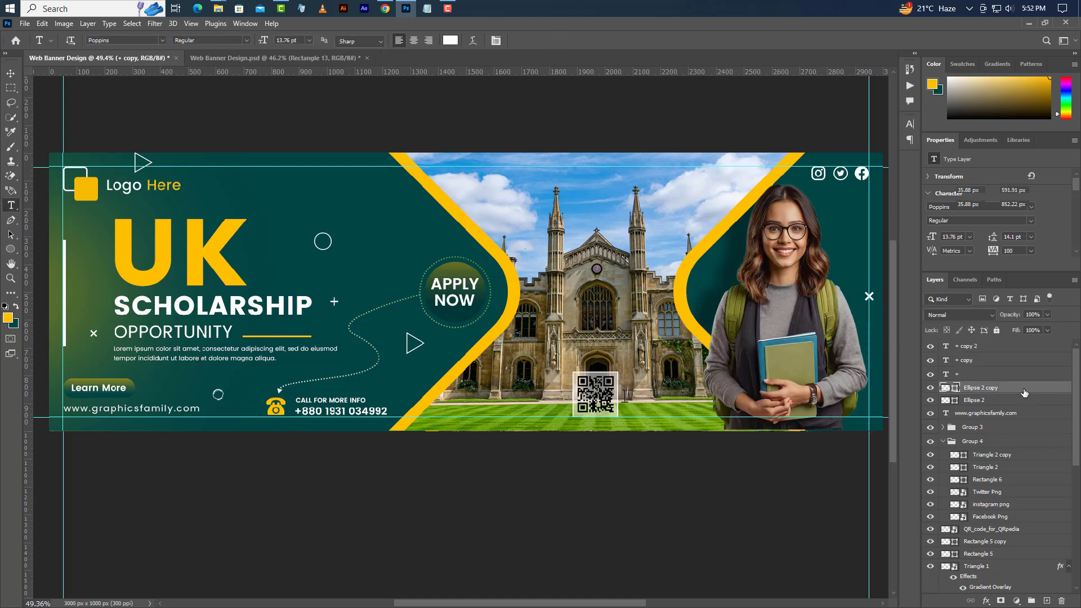
right_click(996, 387)
left_click(955, 202)
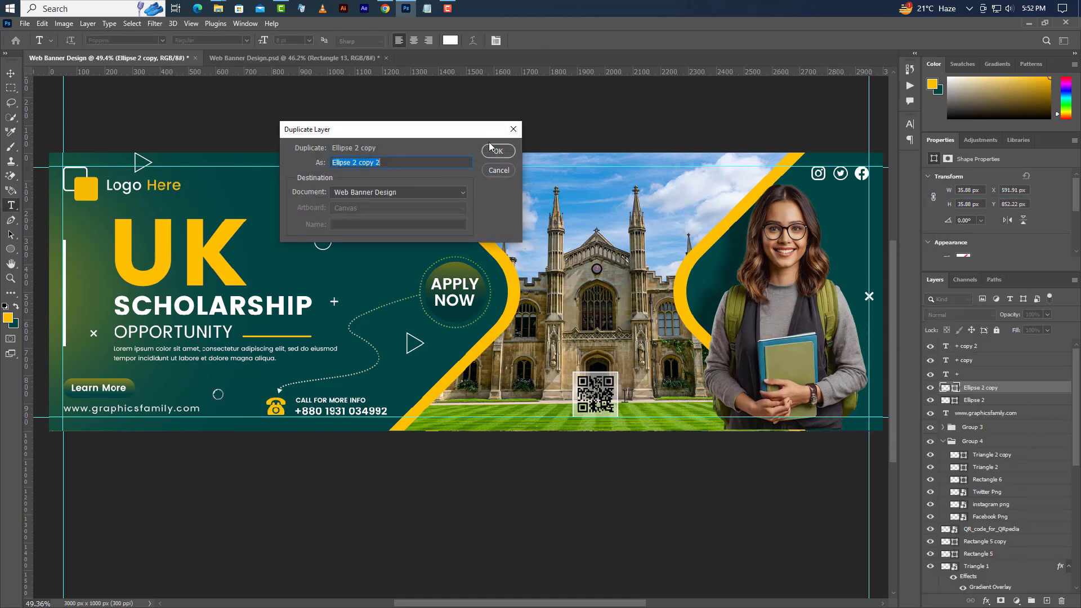
left_click(499, 151)
left_click(42, 23)
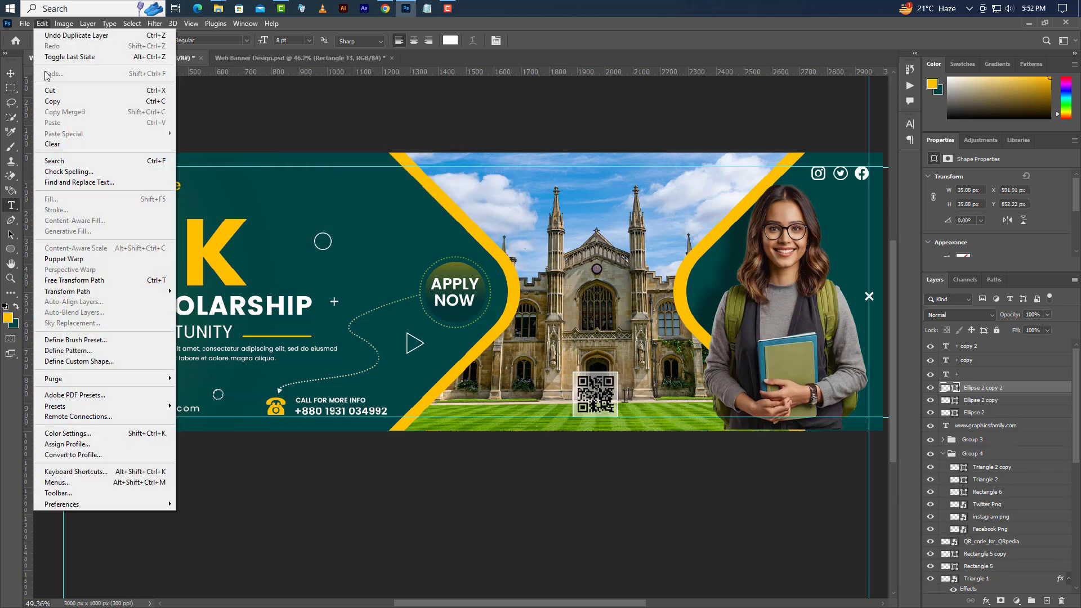
left_click(61, 279)
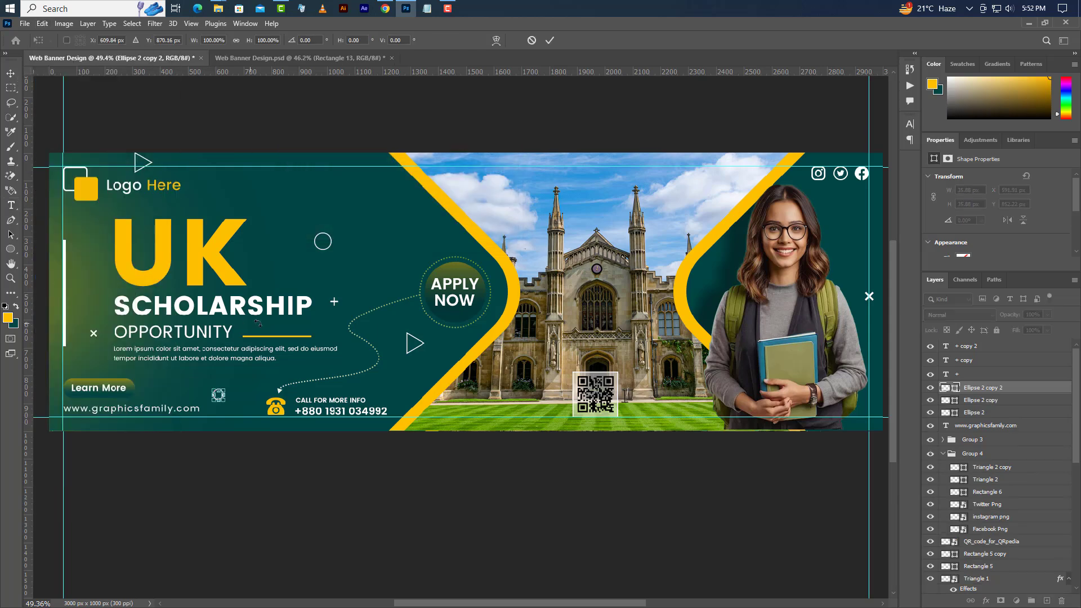
scroll(218, 396, "up", 1)
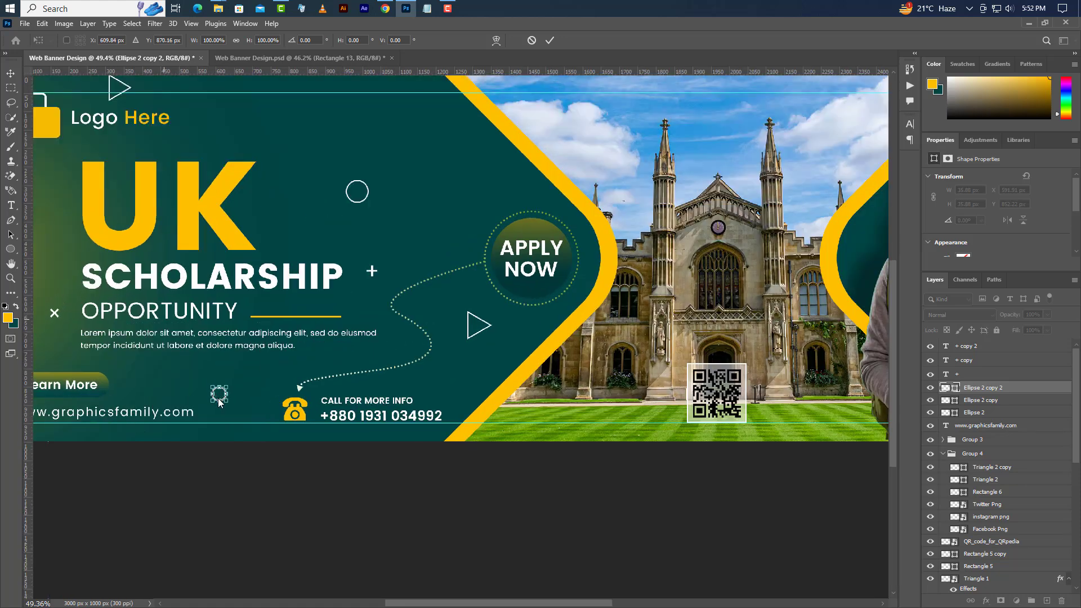
left_click_drag(227, 403, 869, 210)
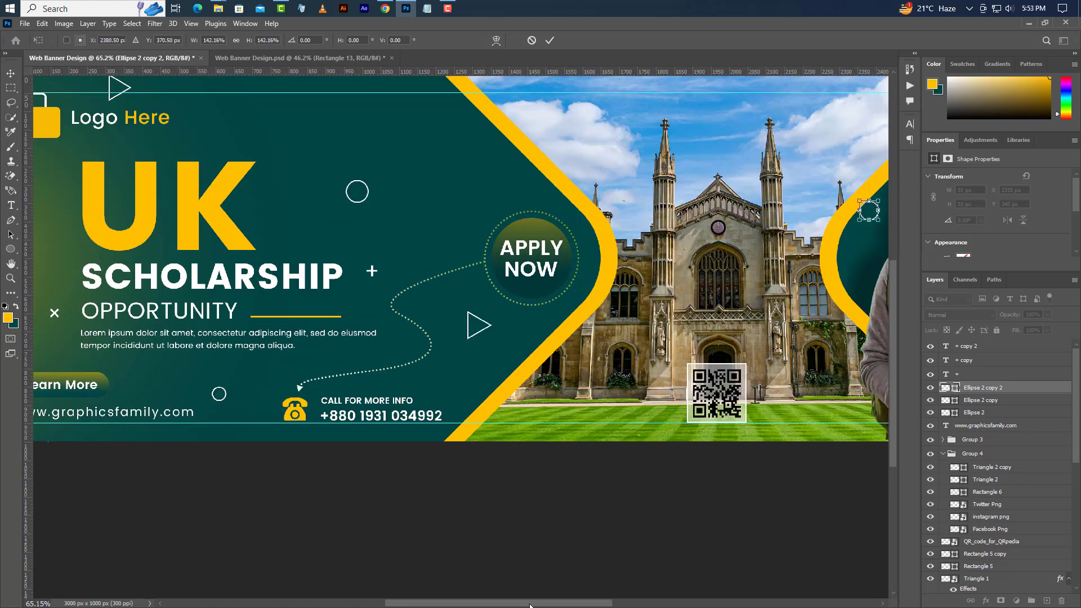
left_click_drag(530, 605, 574, 604)
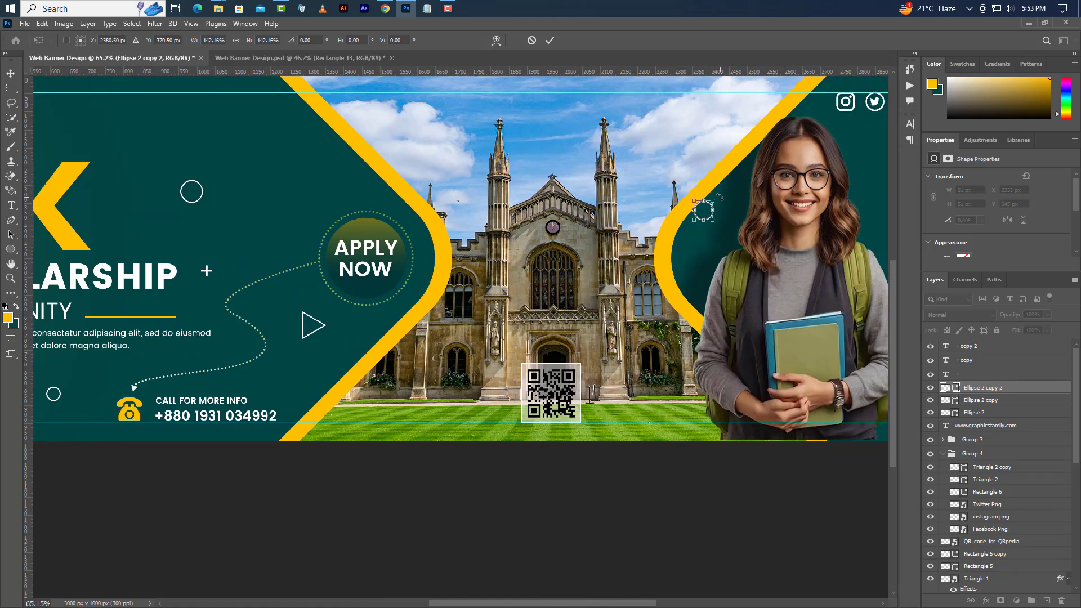
left_click_drag(713, 201, 704, 209)
left_click(551, 39)
scroll(664, 265, "down", 2)
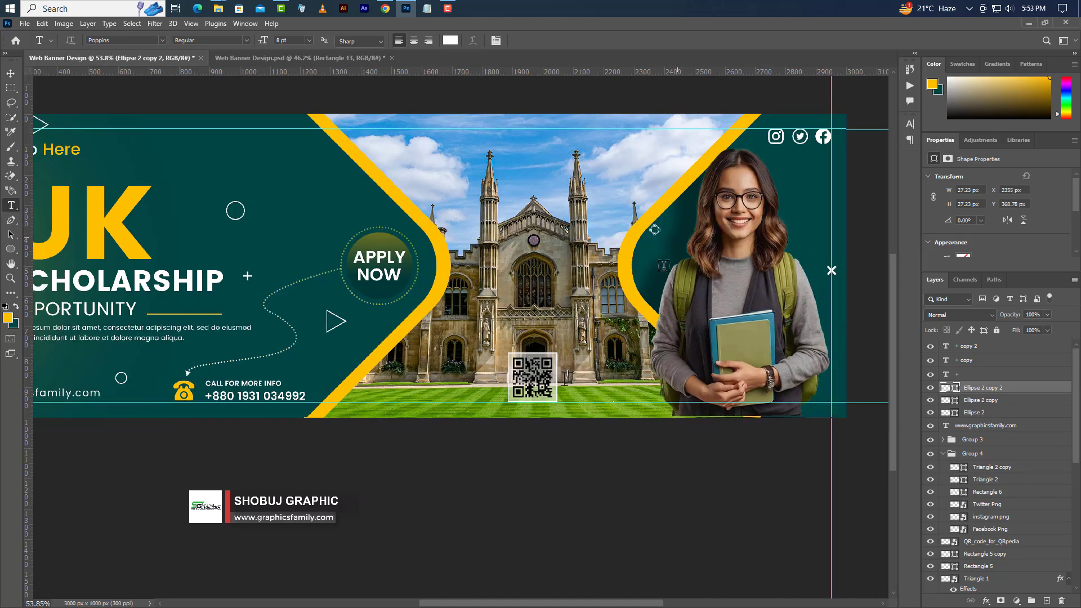
- Duplicate Triangle 2 copy and move the copy to the banner's top-right beside the student
left_click(999, 466)
right_click(999, 466)
left_click(945, 202)
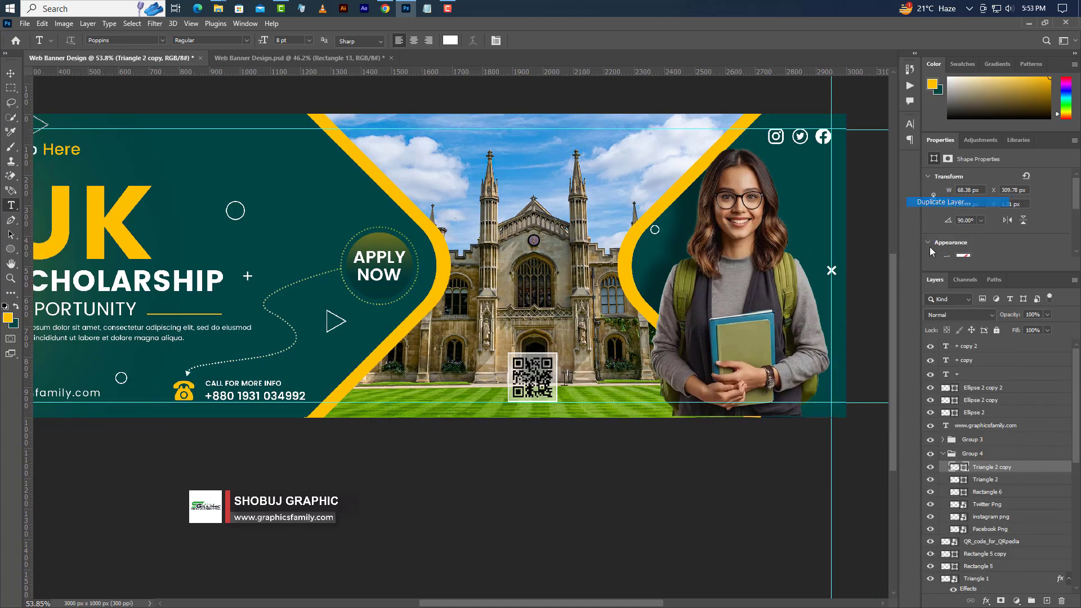
key("Return")
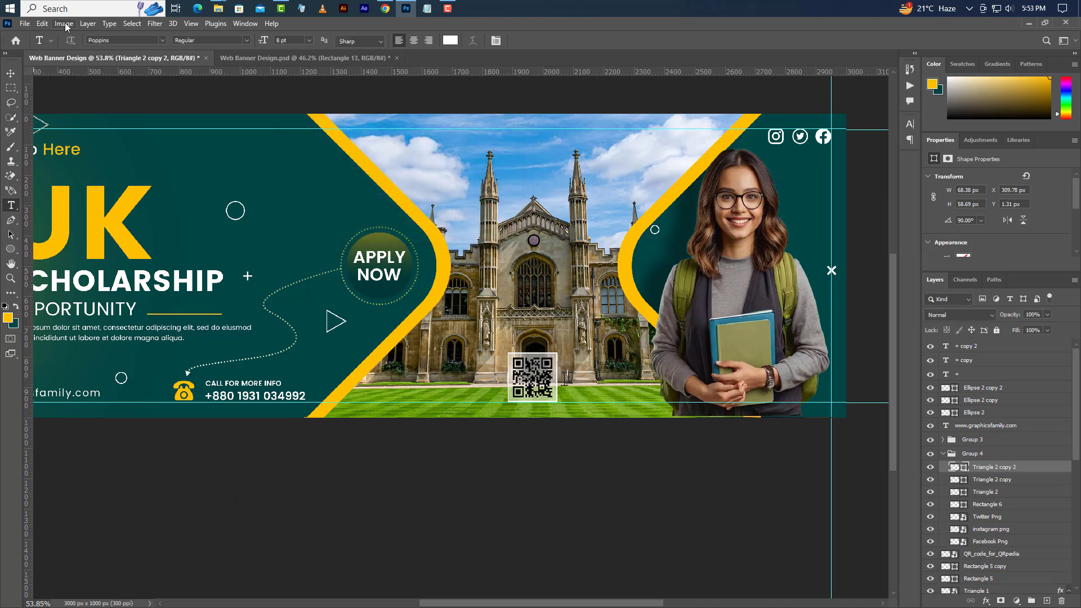
left_click(42, 24)
left_click(59, 270)
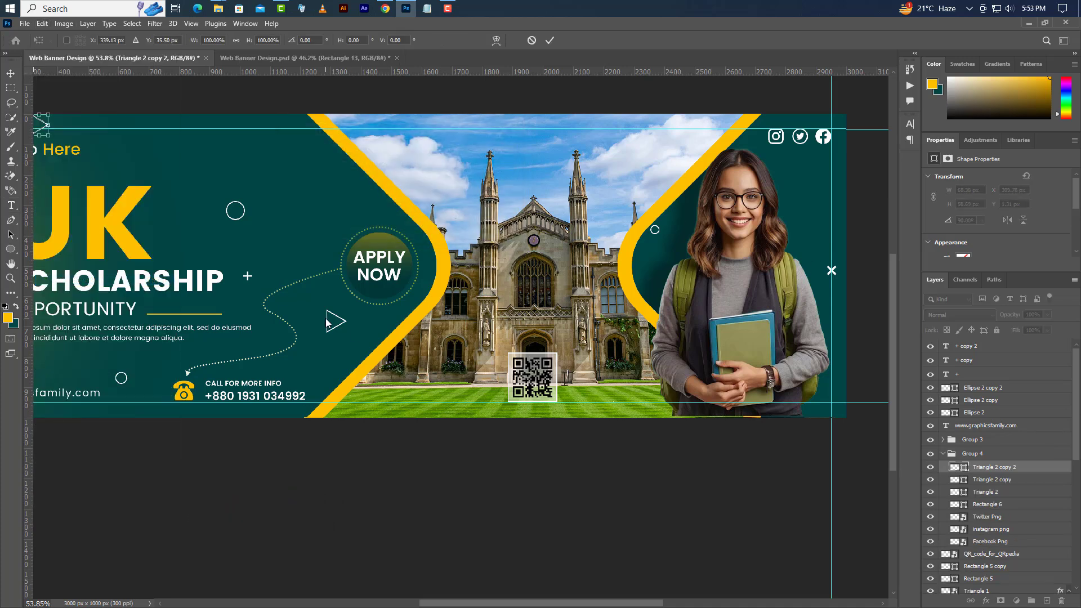
left_click_drag(41, 125, 815, 185)
left_click(550, 41)
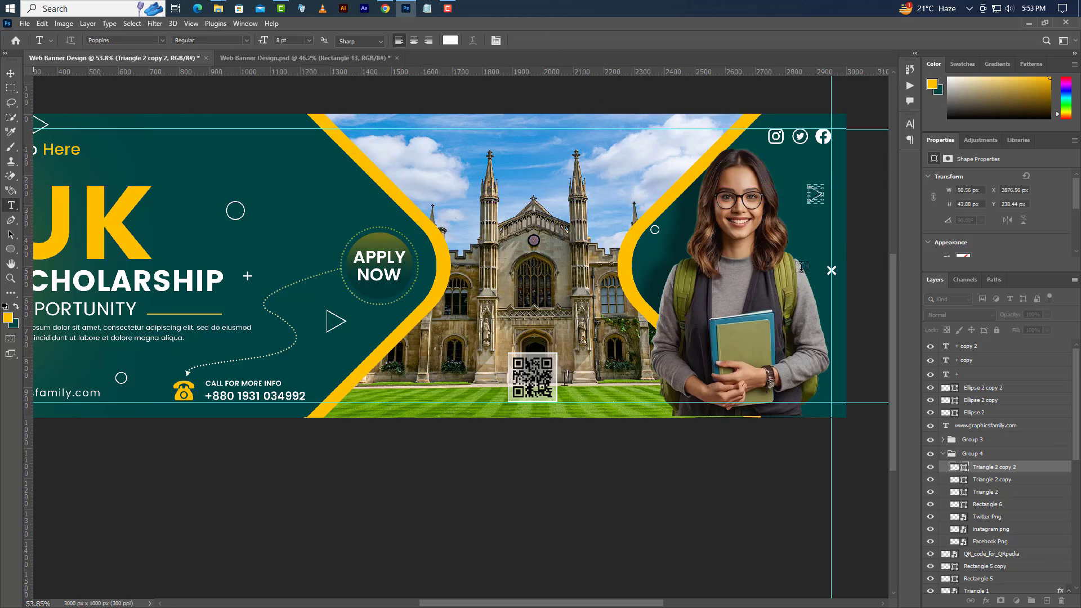
scroll(588, 304, "down", 3)
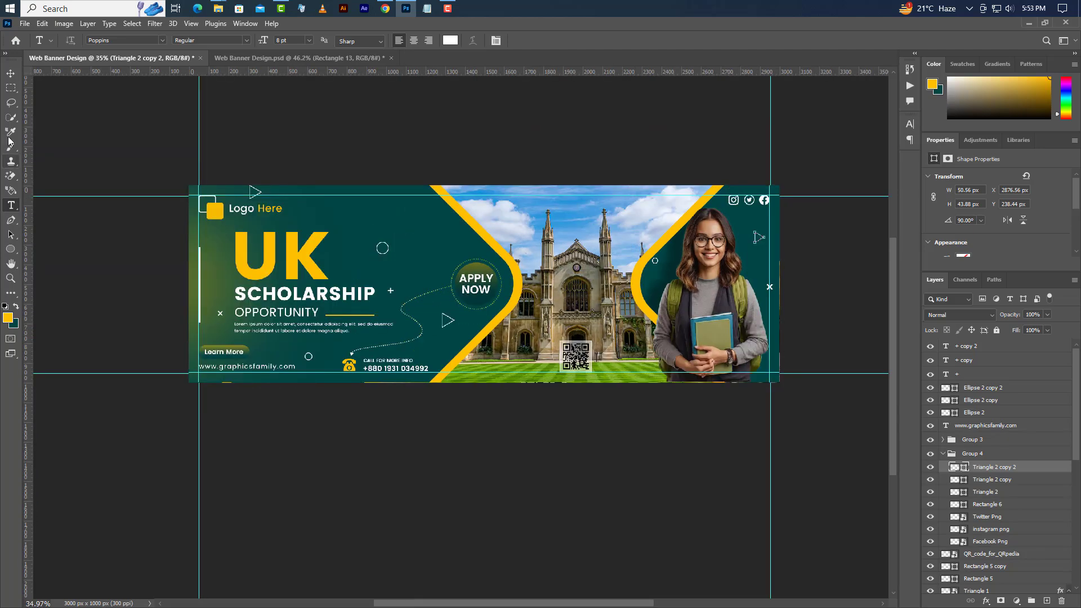
left_click(11, 74)
scroll(642, 287, "up", 2)
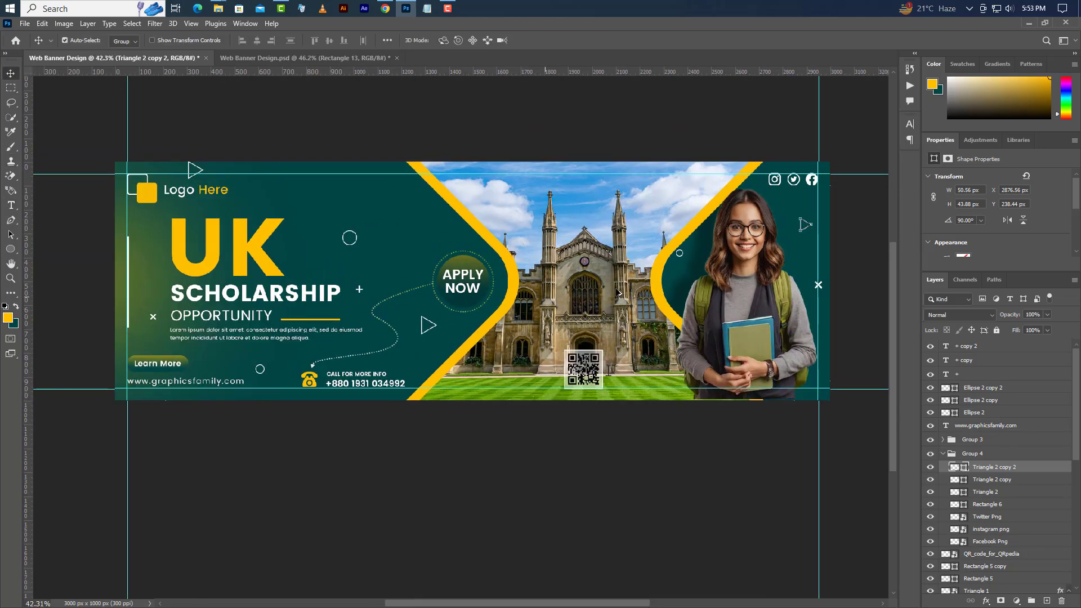